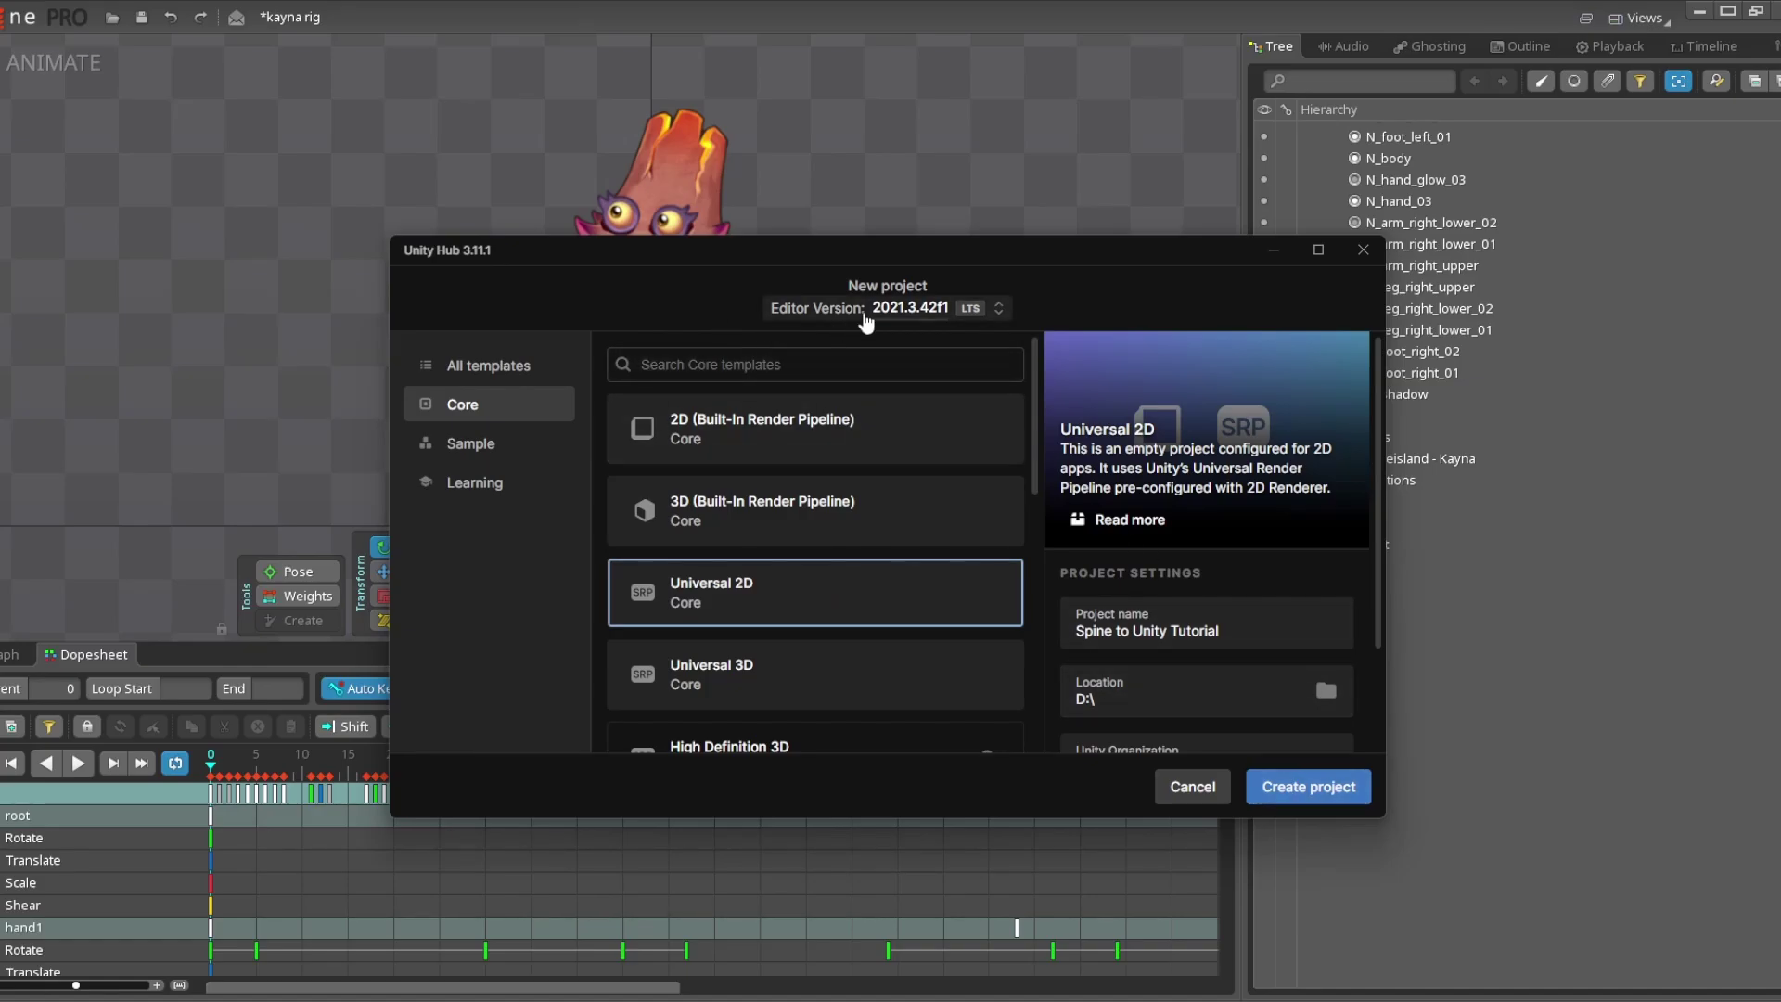
pyautogui.click(780, 309)
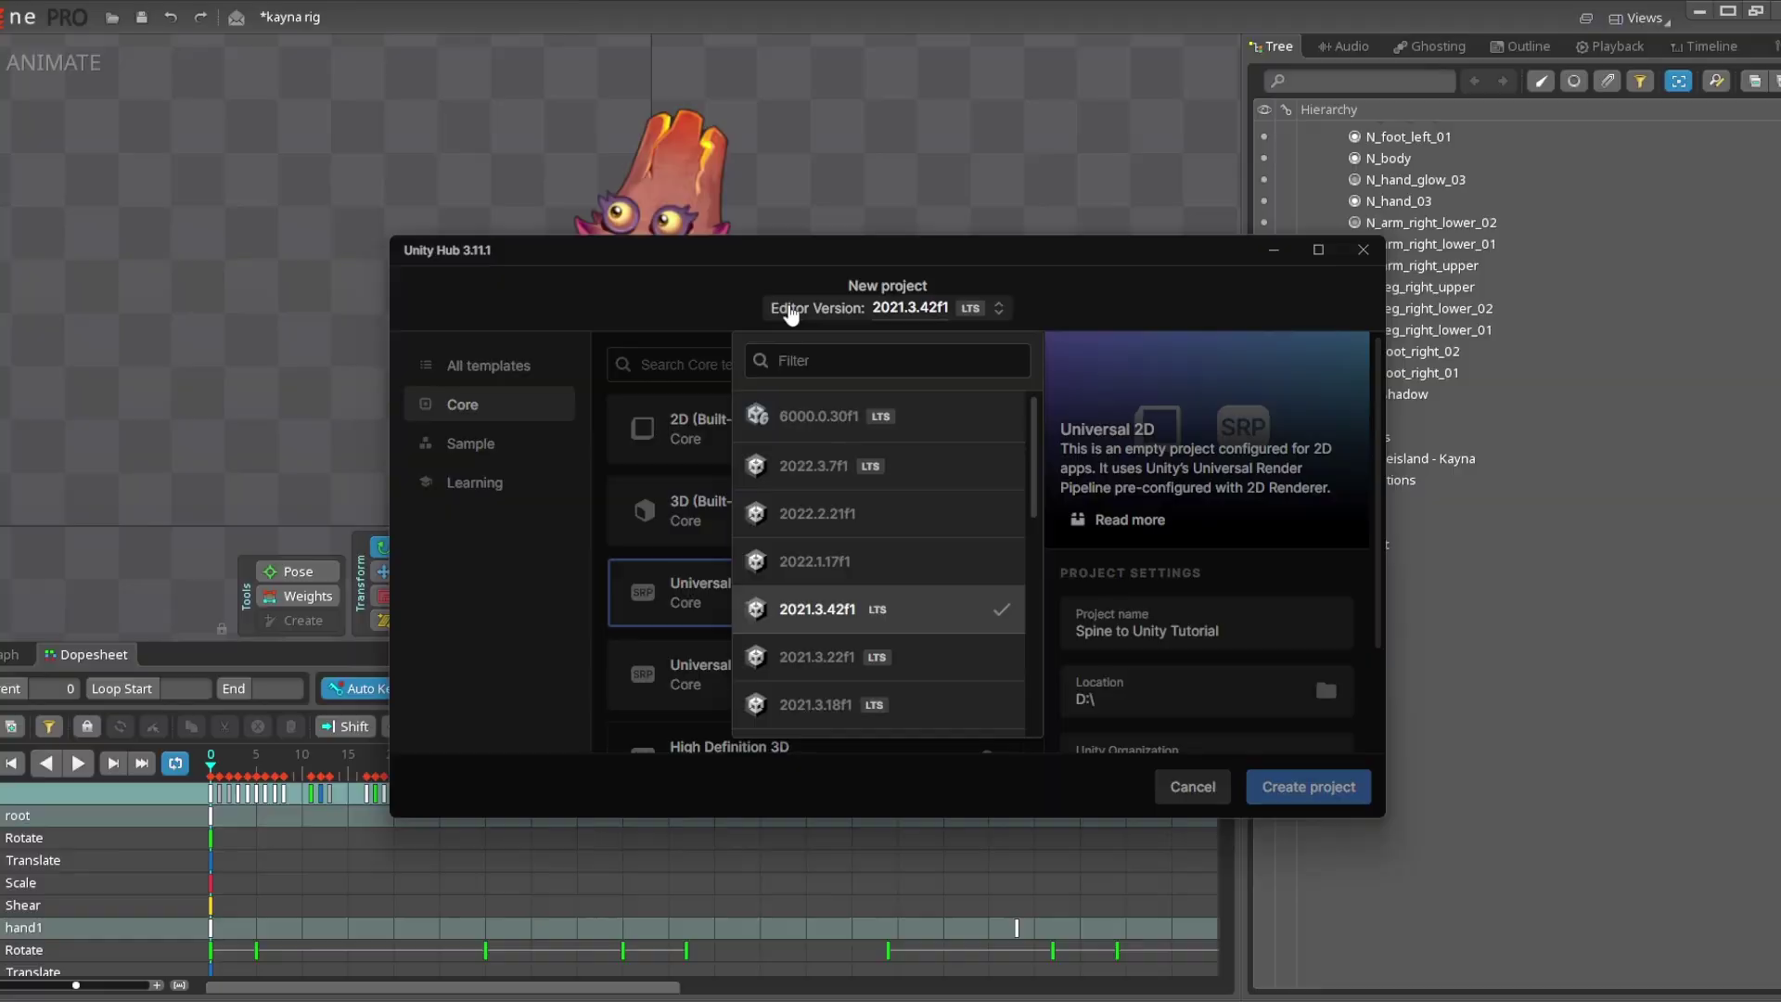
pyautogui.scroll(-2, 811, 427)
pyautogui.scroll(1, 811, 455)
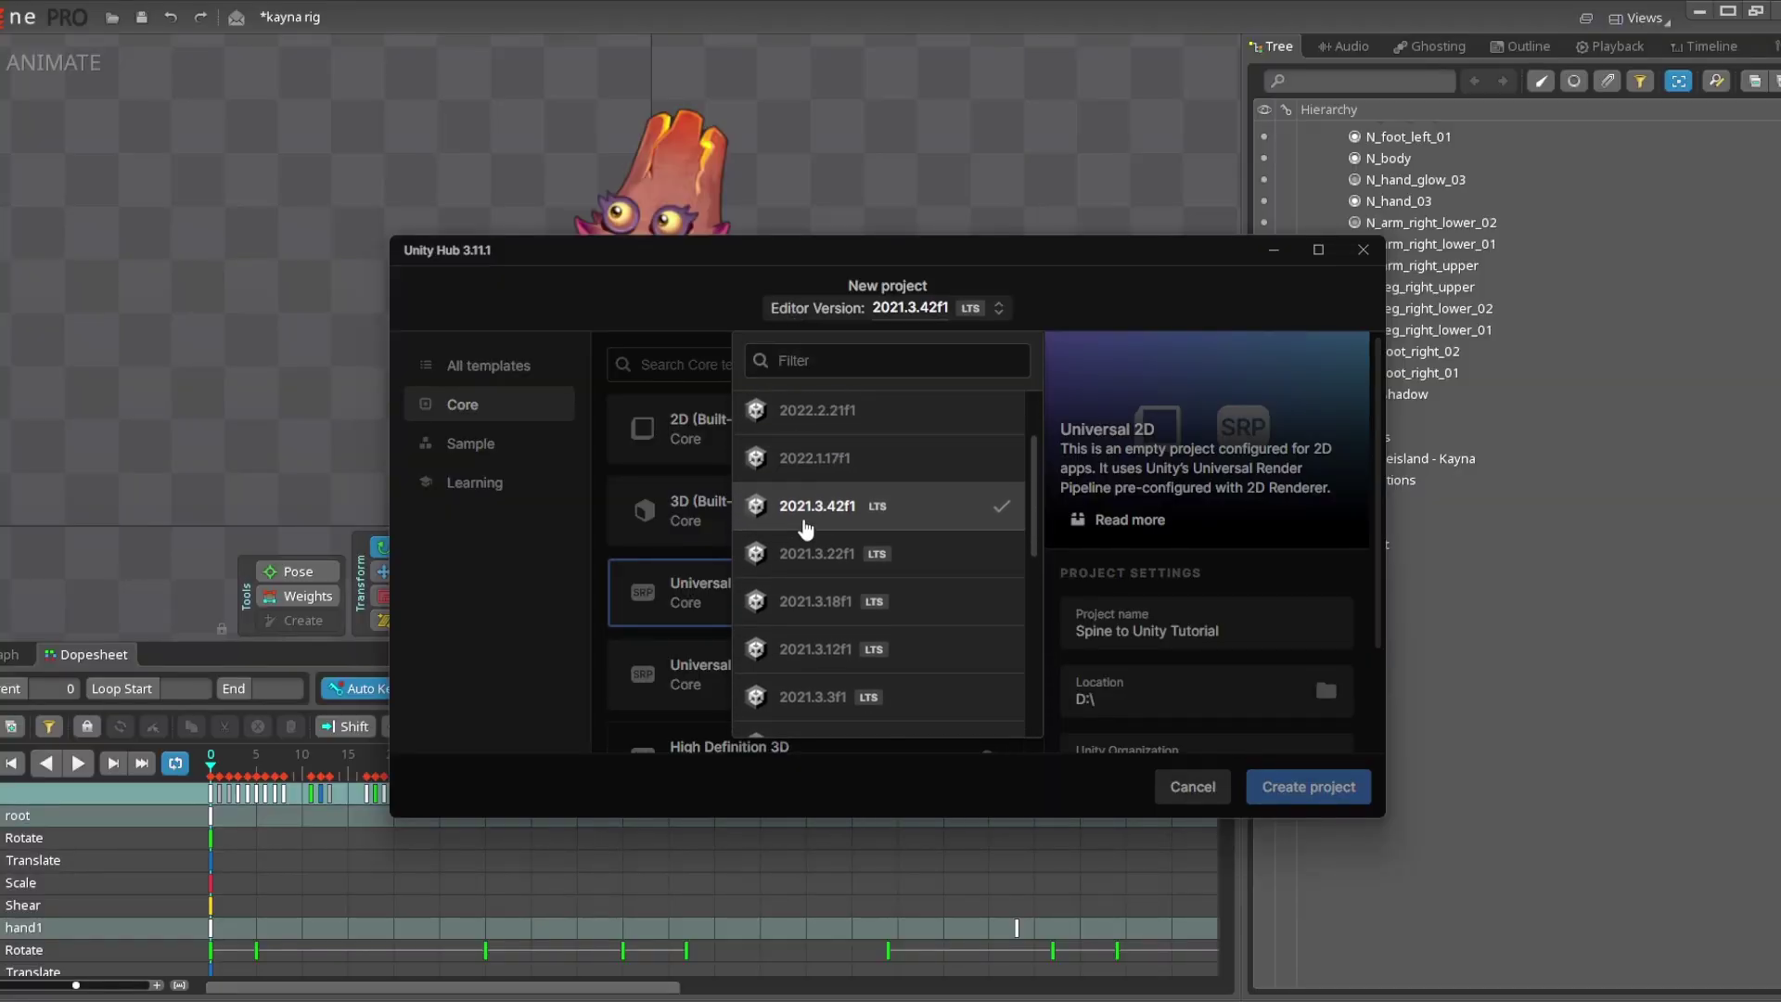
pyautogui.click(808, 510)
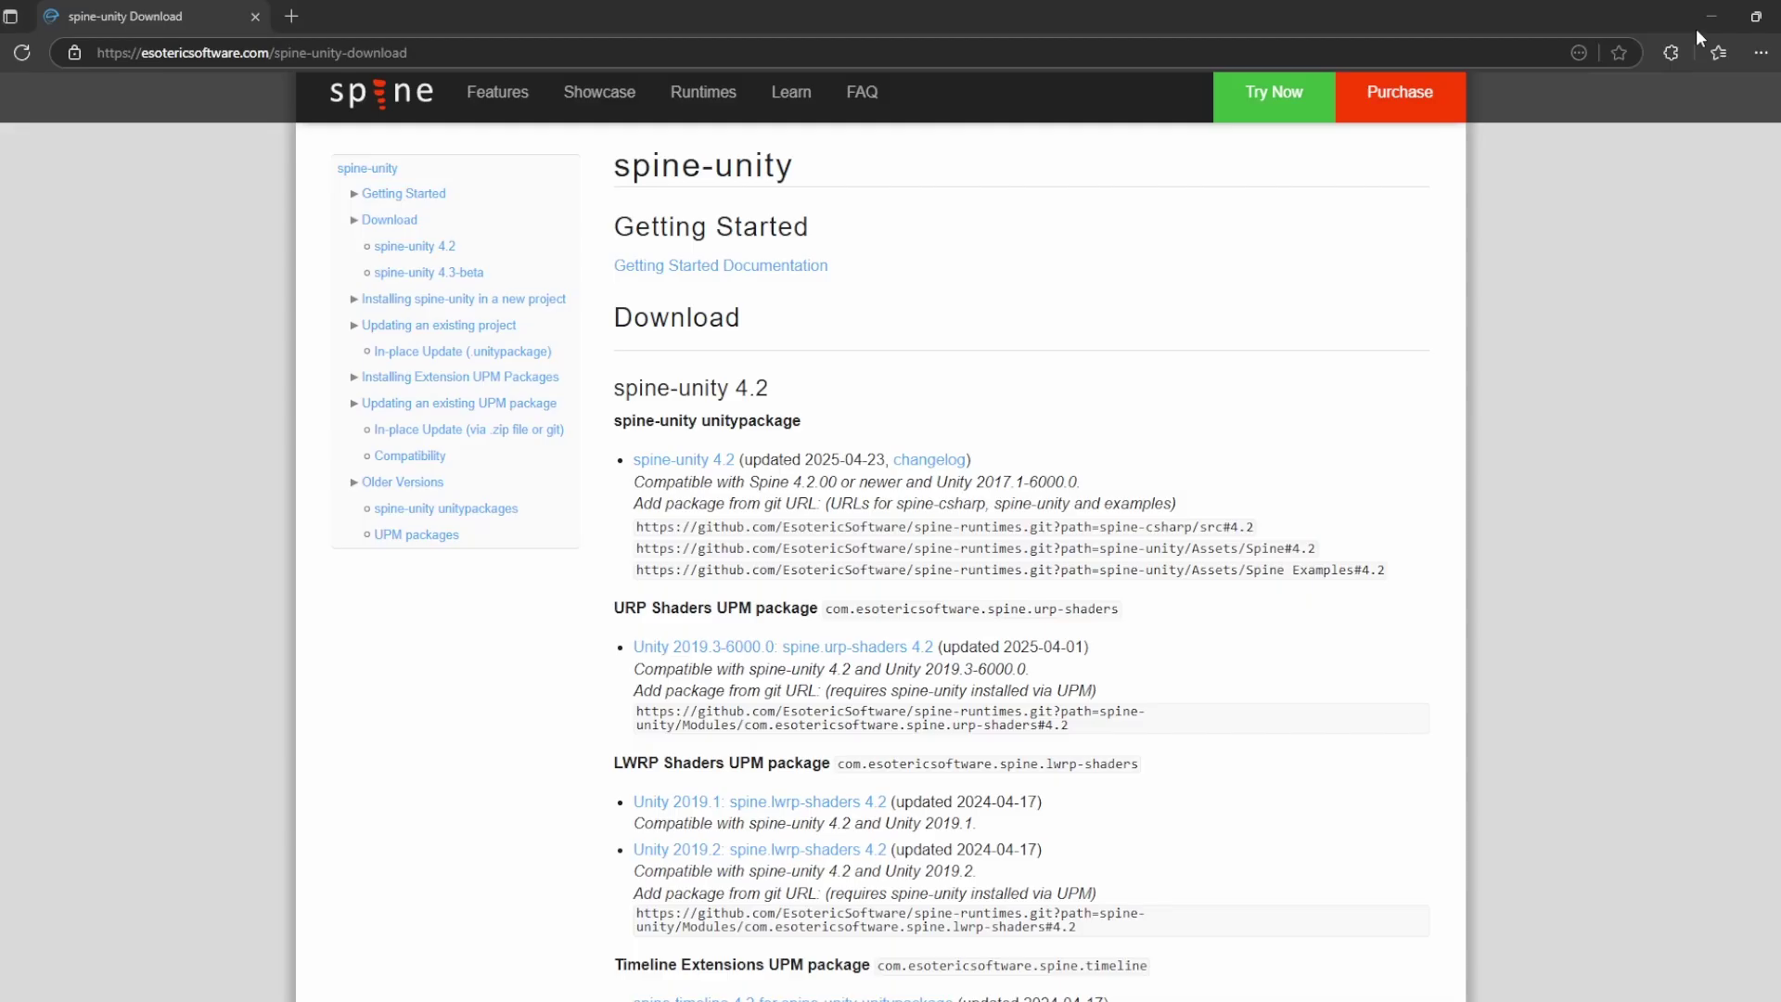
# Download the spine-unity 3.8 unitypackage dated 2021-11-10 from the Older Versions list
pyautogui.click(173, 262)
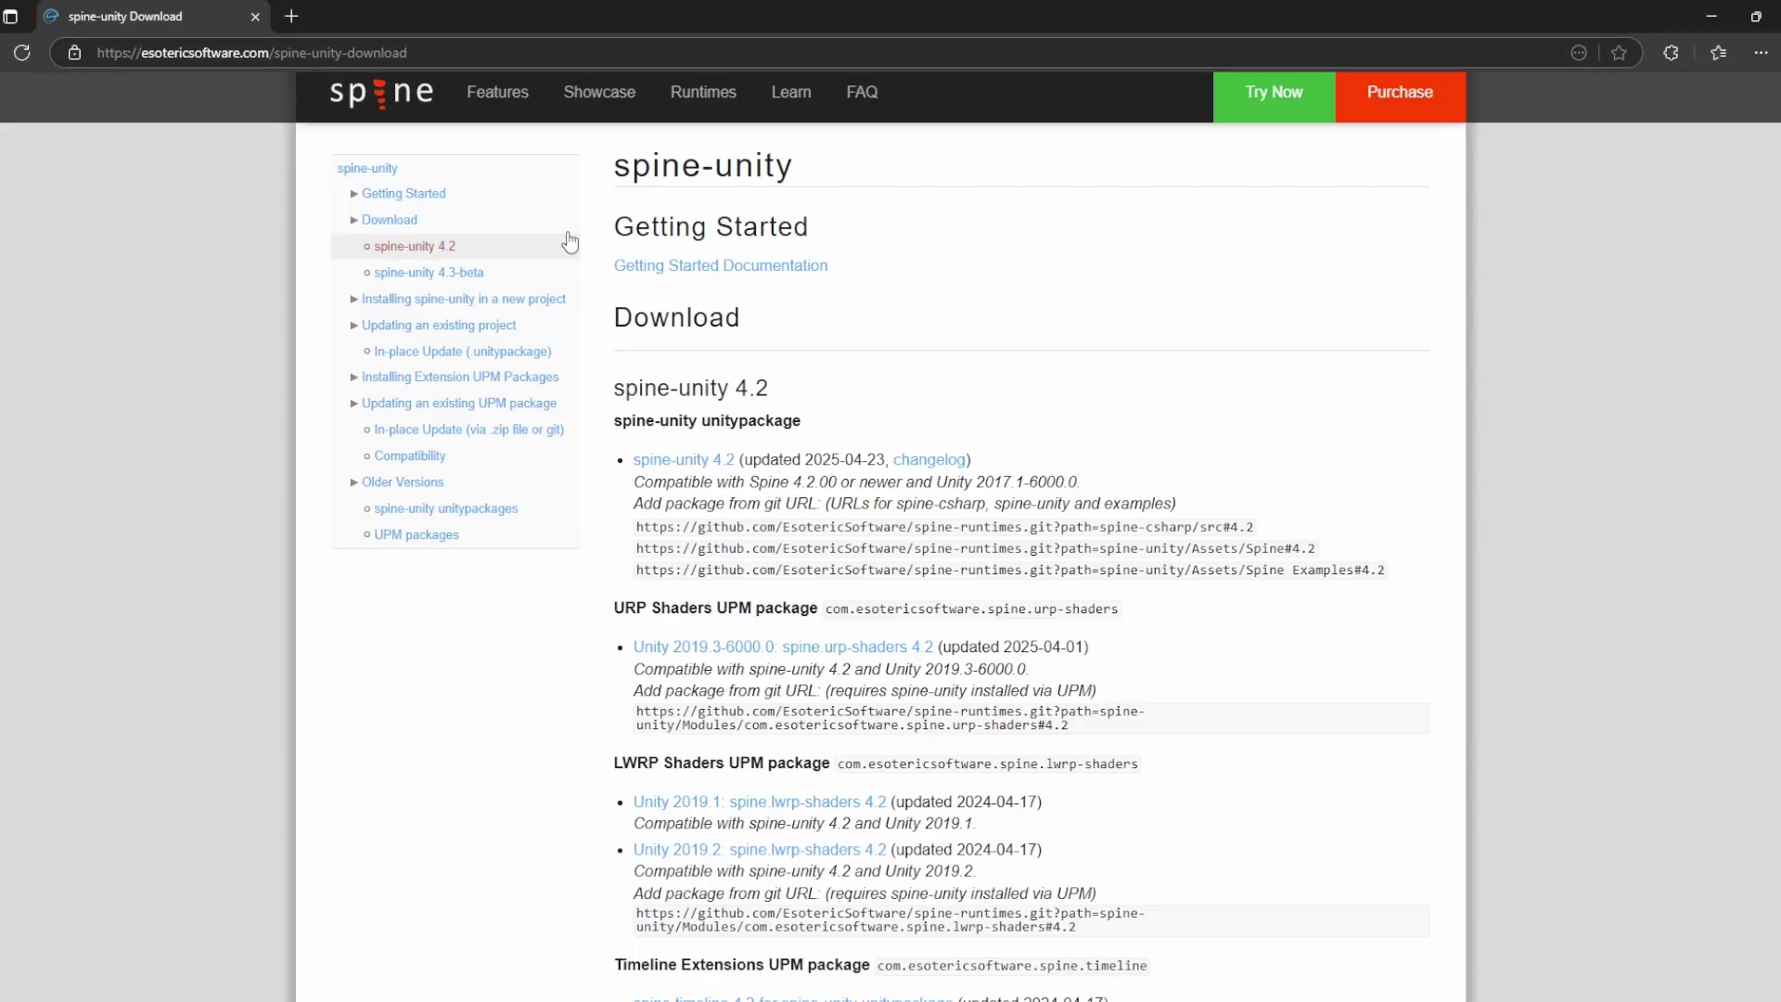
pyautogui.scroll(2, 772, 243)
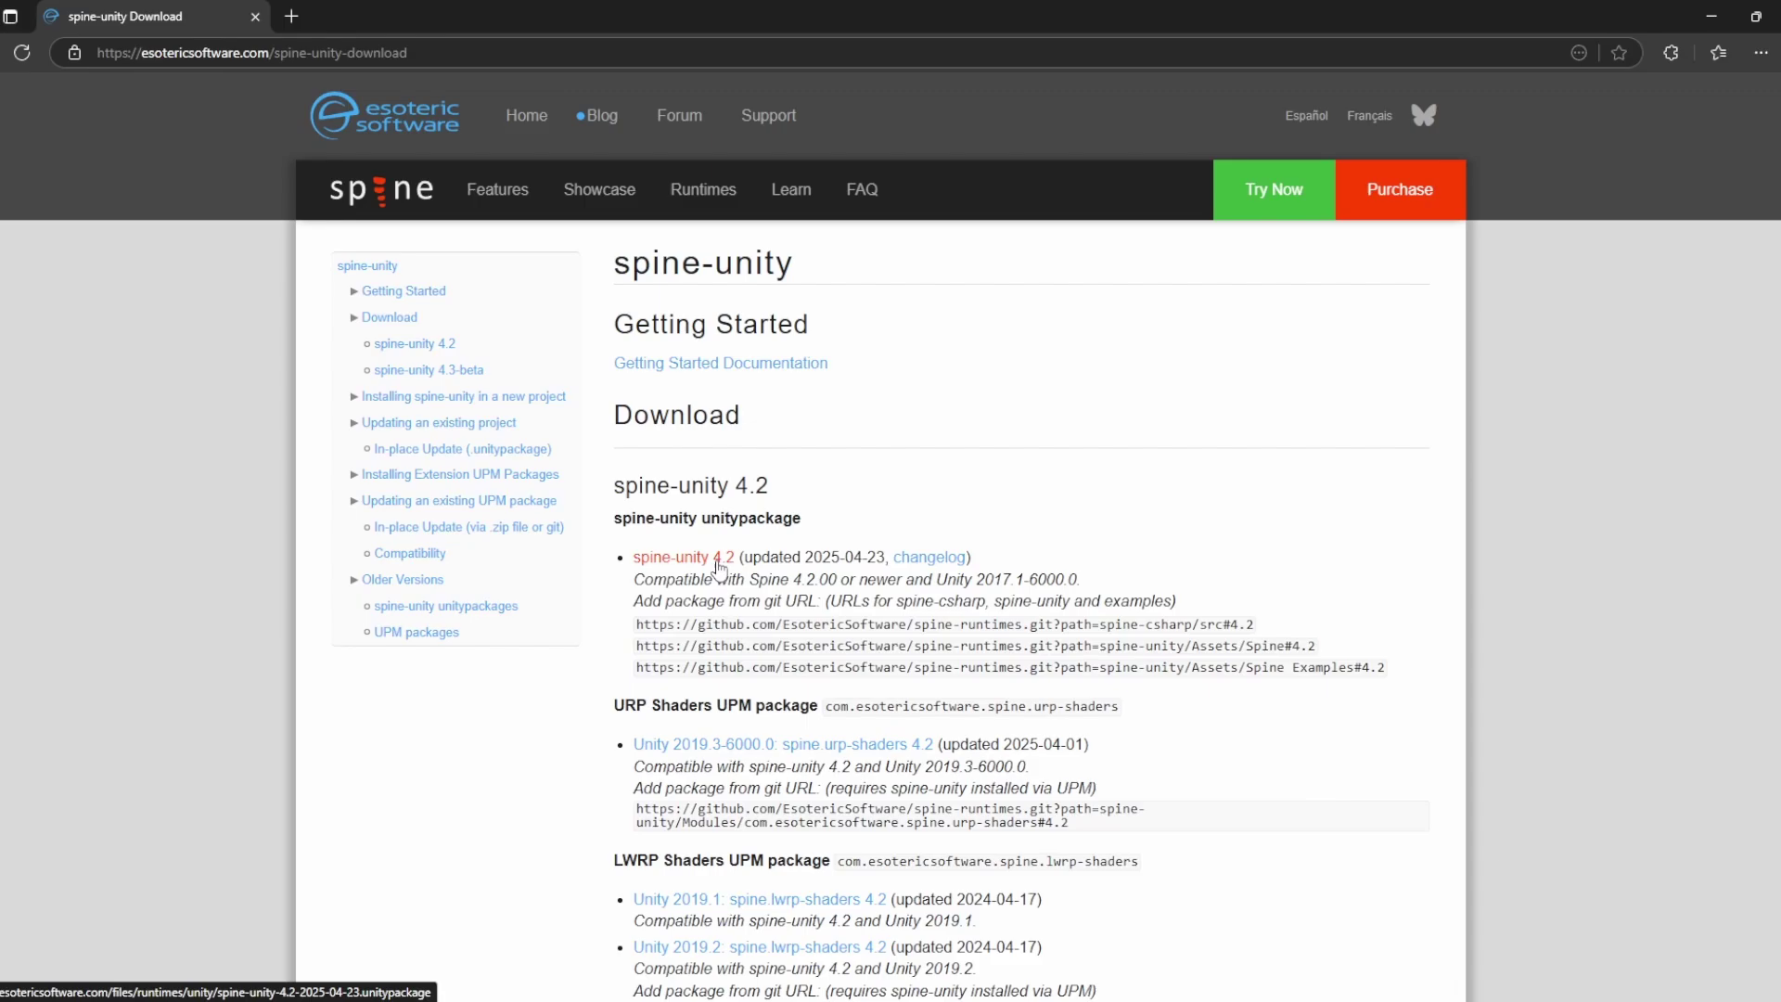
pyautogui.scroll(-3, 434, 591)
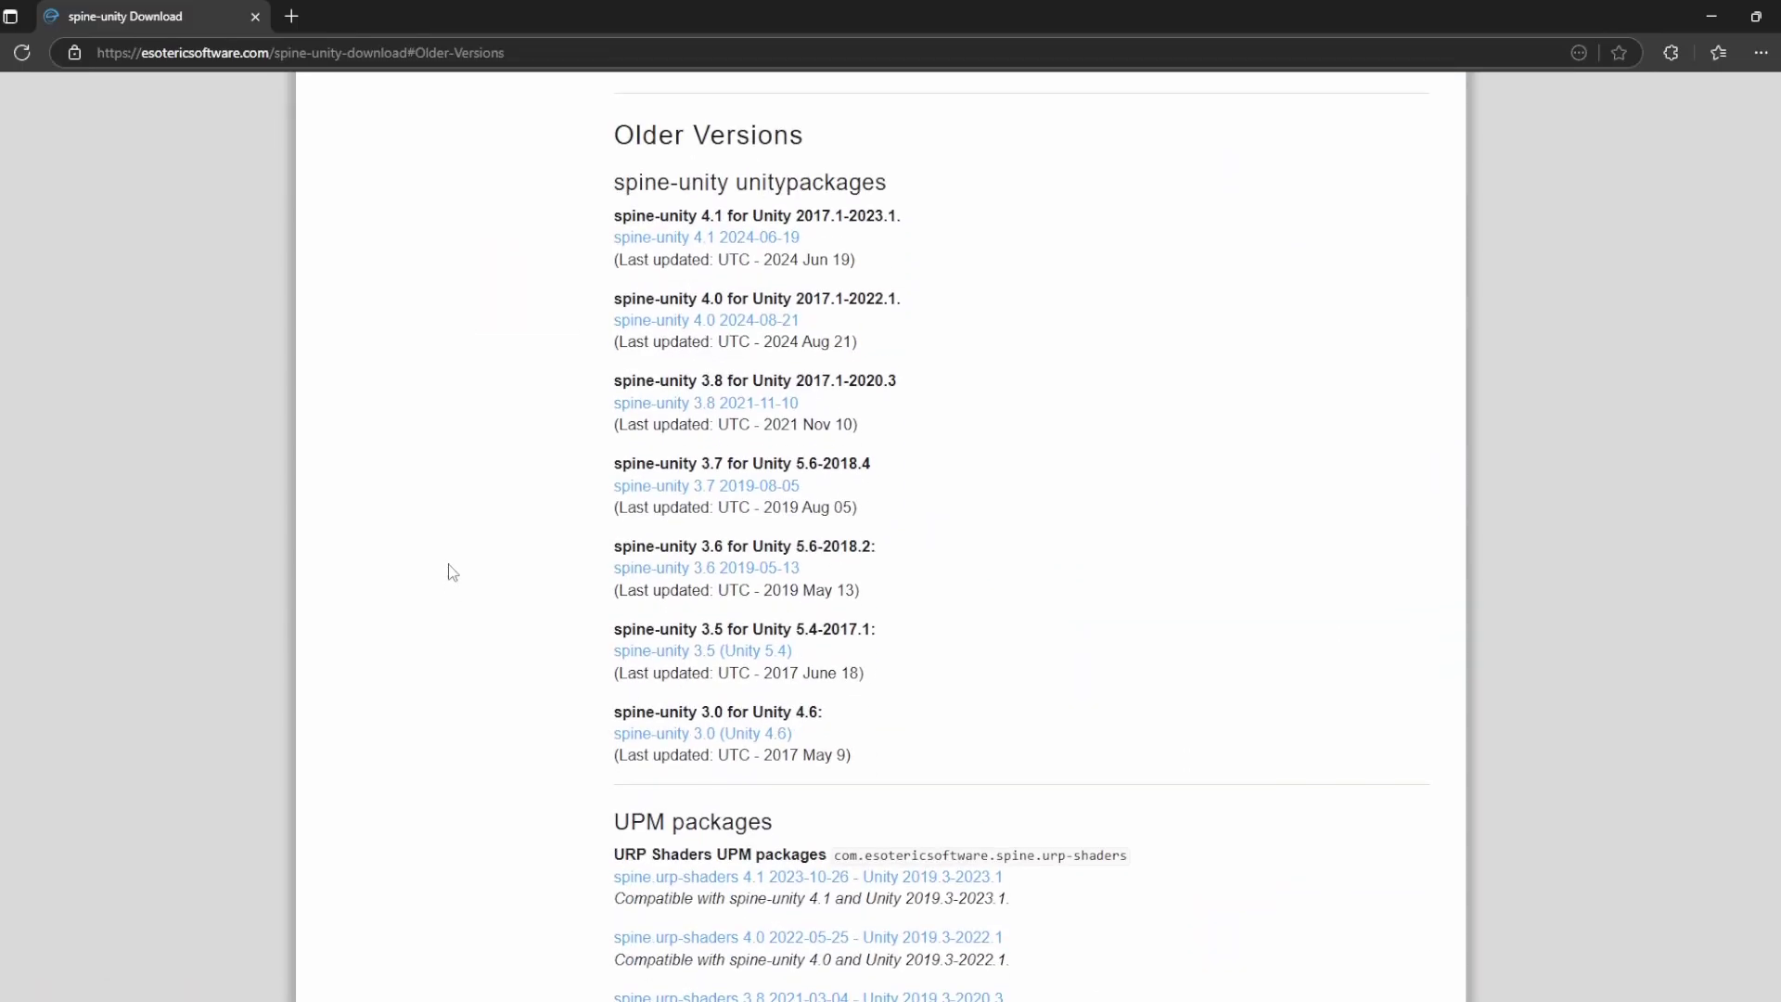
pyautogui.scroll(1, 677, 294)
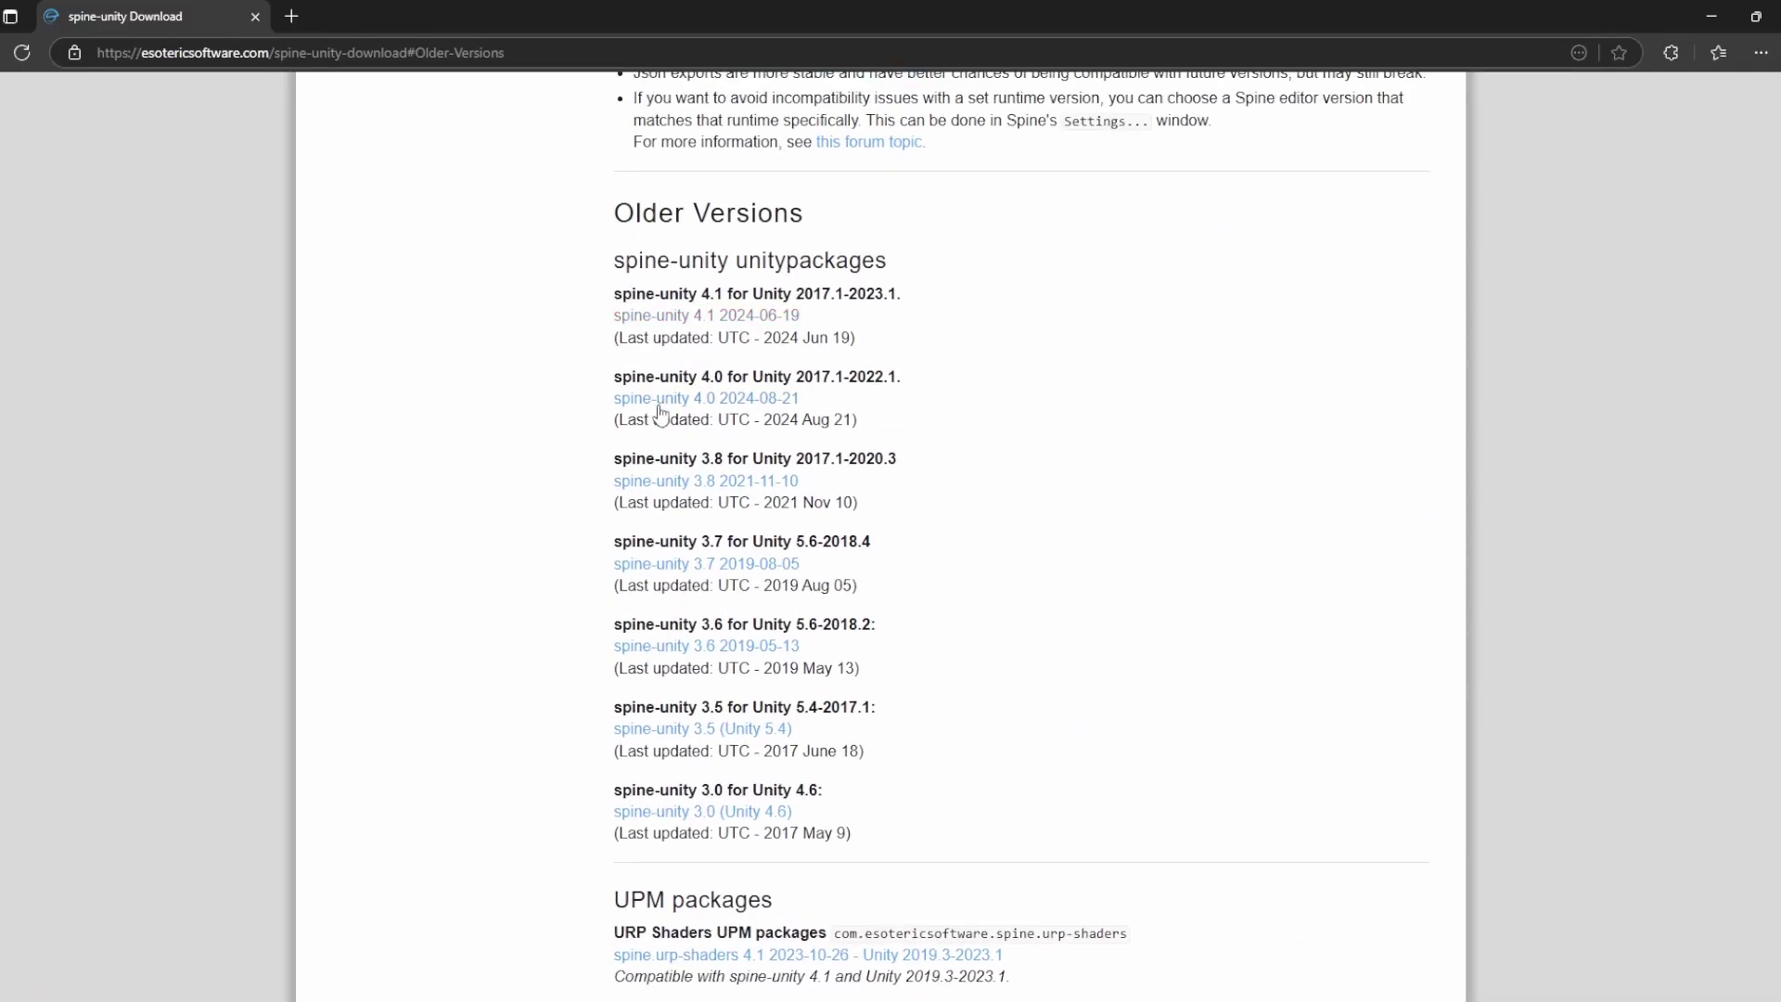
pyautogui.moveTo(598, 468); pyautogui.dragTo(732, 461)
pyautogui.click(762, 455)
pyautogui.click(753, 484)
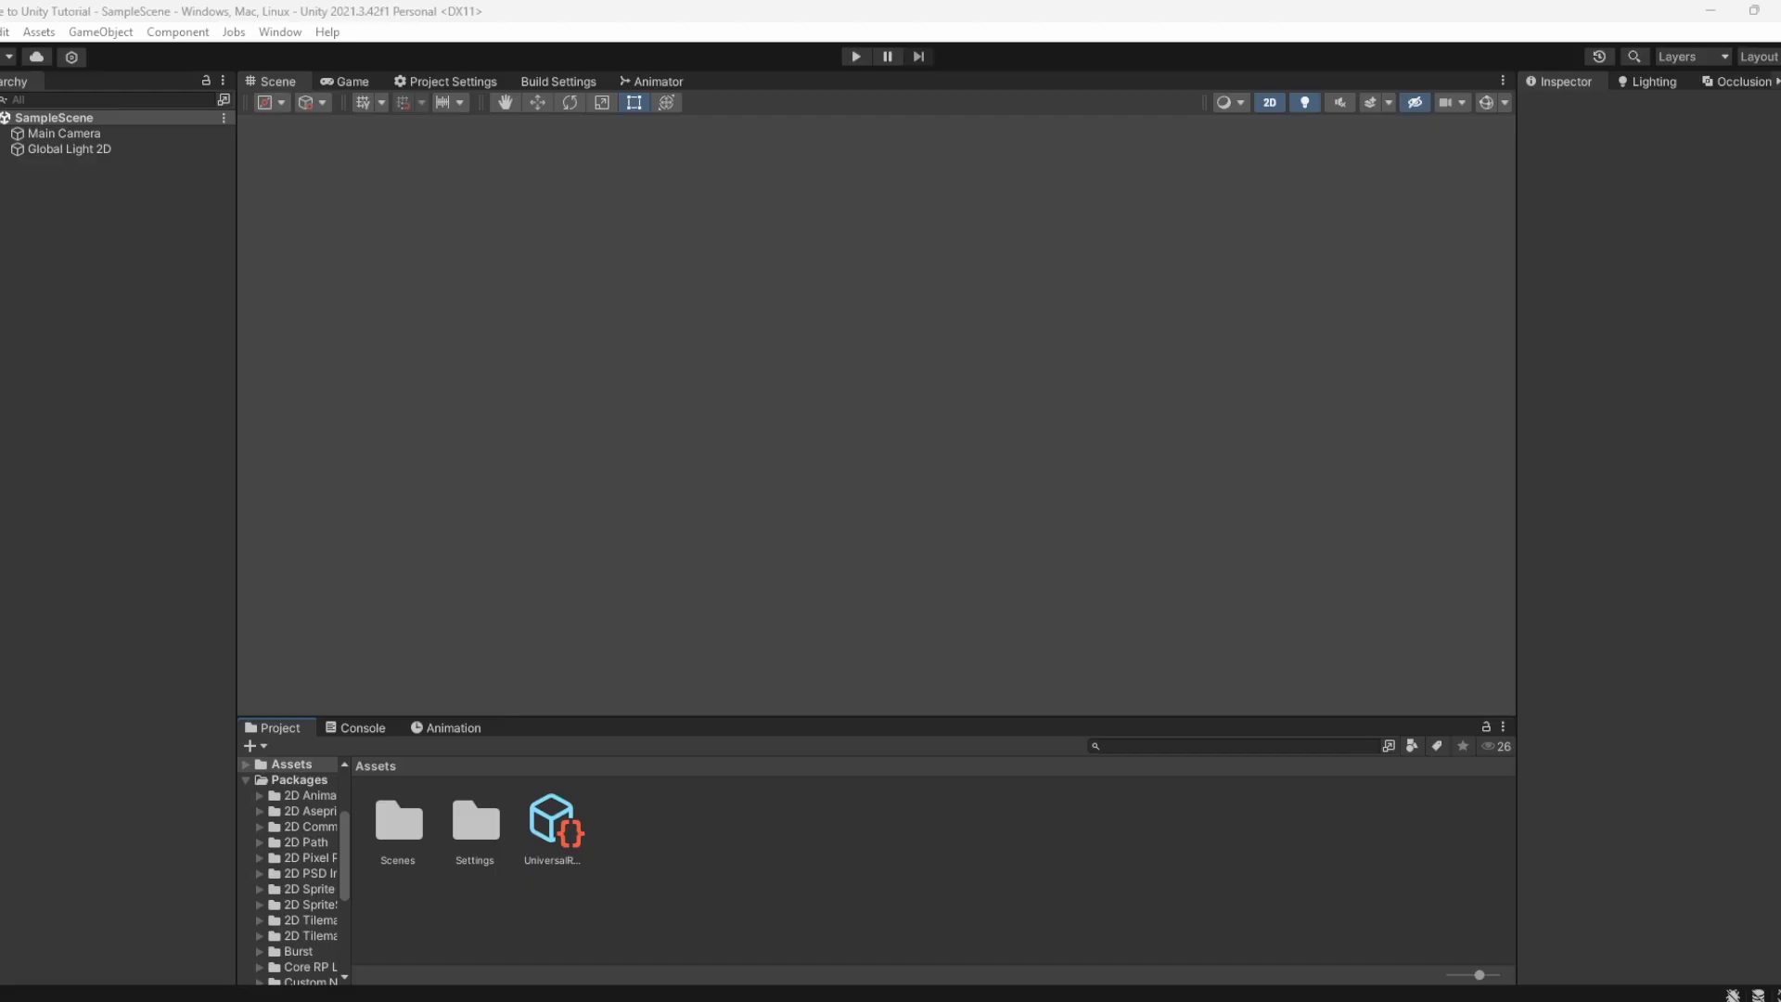
# Import all files of the downloaded spine-unity 3.8 package into the project's Assets
pyautogui.moveTo(1614, 358); pyautogui.dragTo(1345, 828)
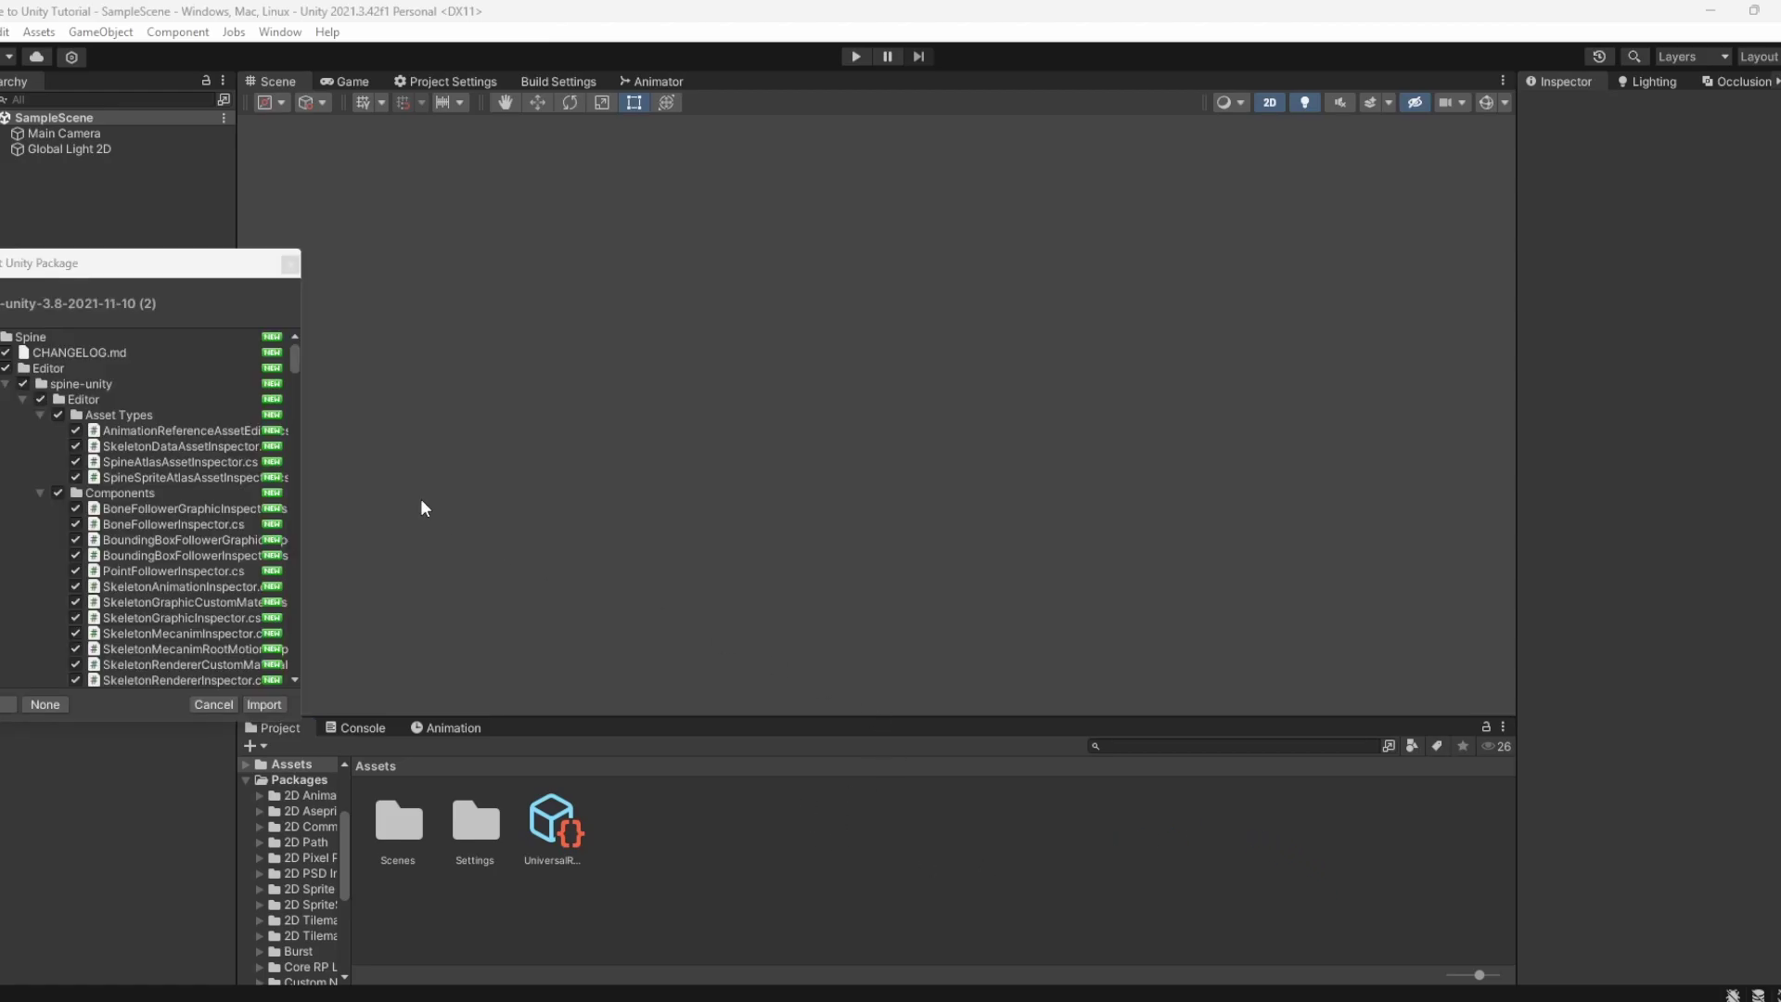
pyautogui.scroll(-5, 135, 408)
pyautogui.scroll(5, 120, 390)
pyautogui.click(265, 704)
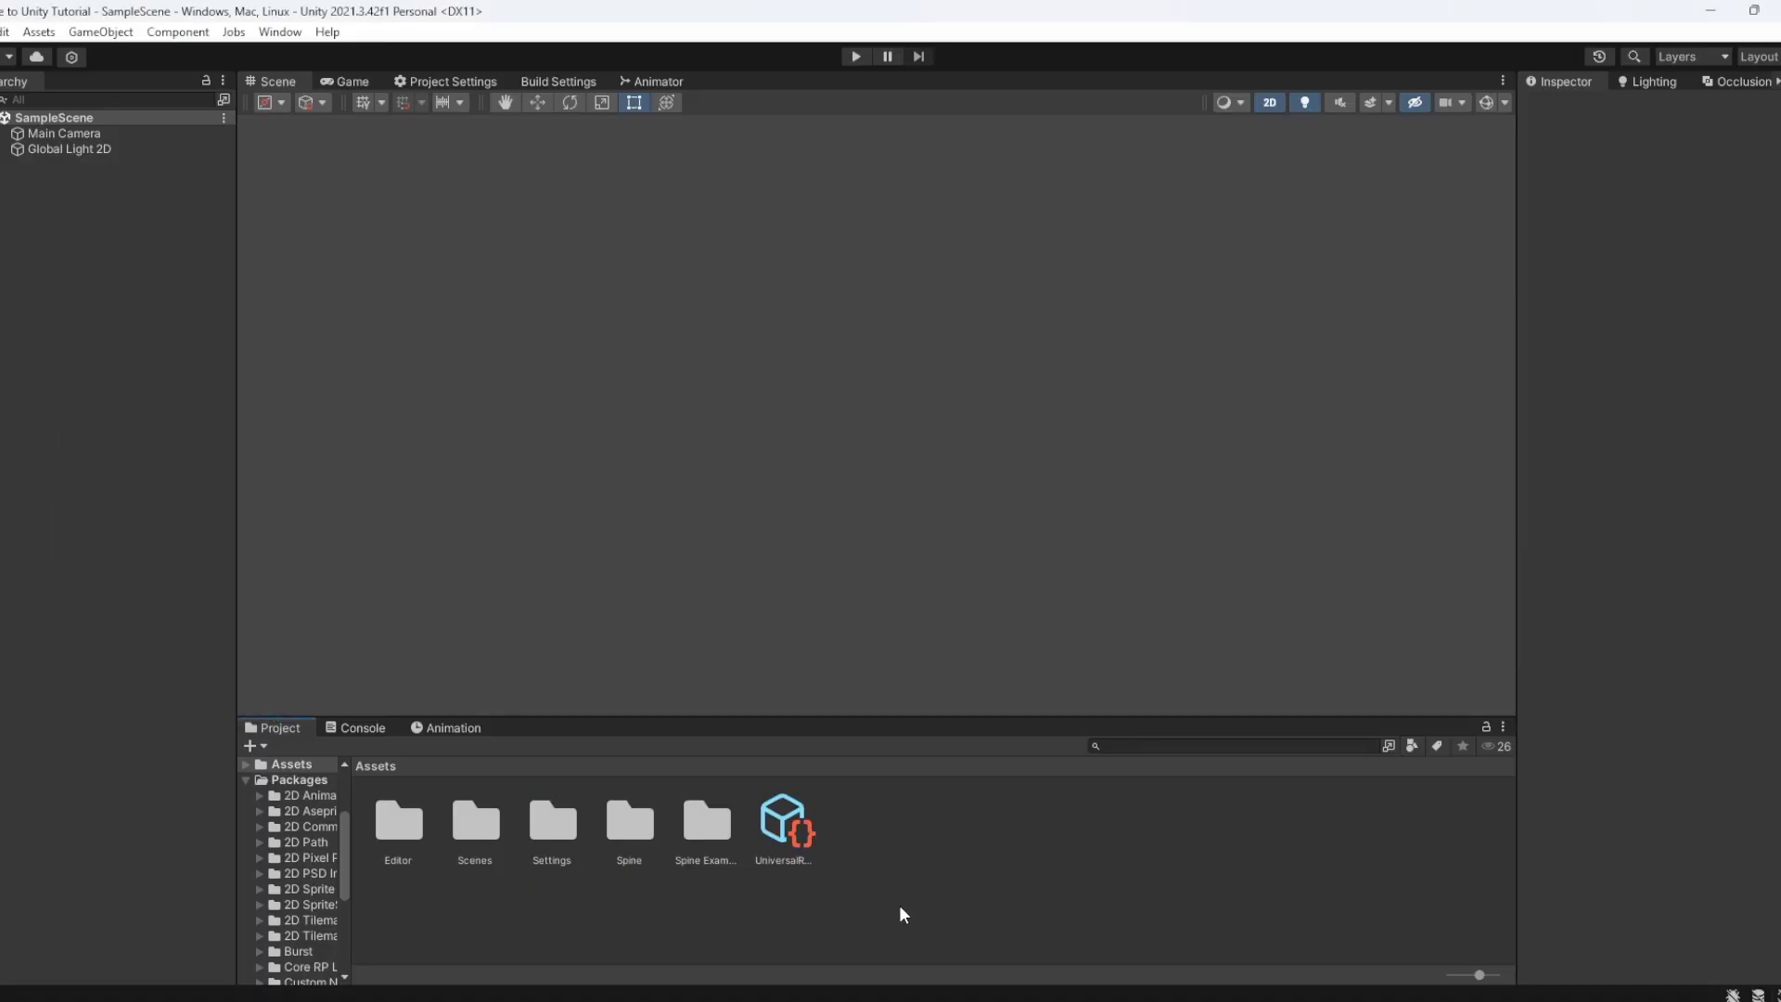
# Browse the imported Spine and Spine Examples folders, then return to Assets
pyautogui.doubleClick(638, 846)
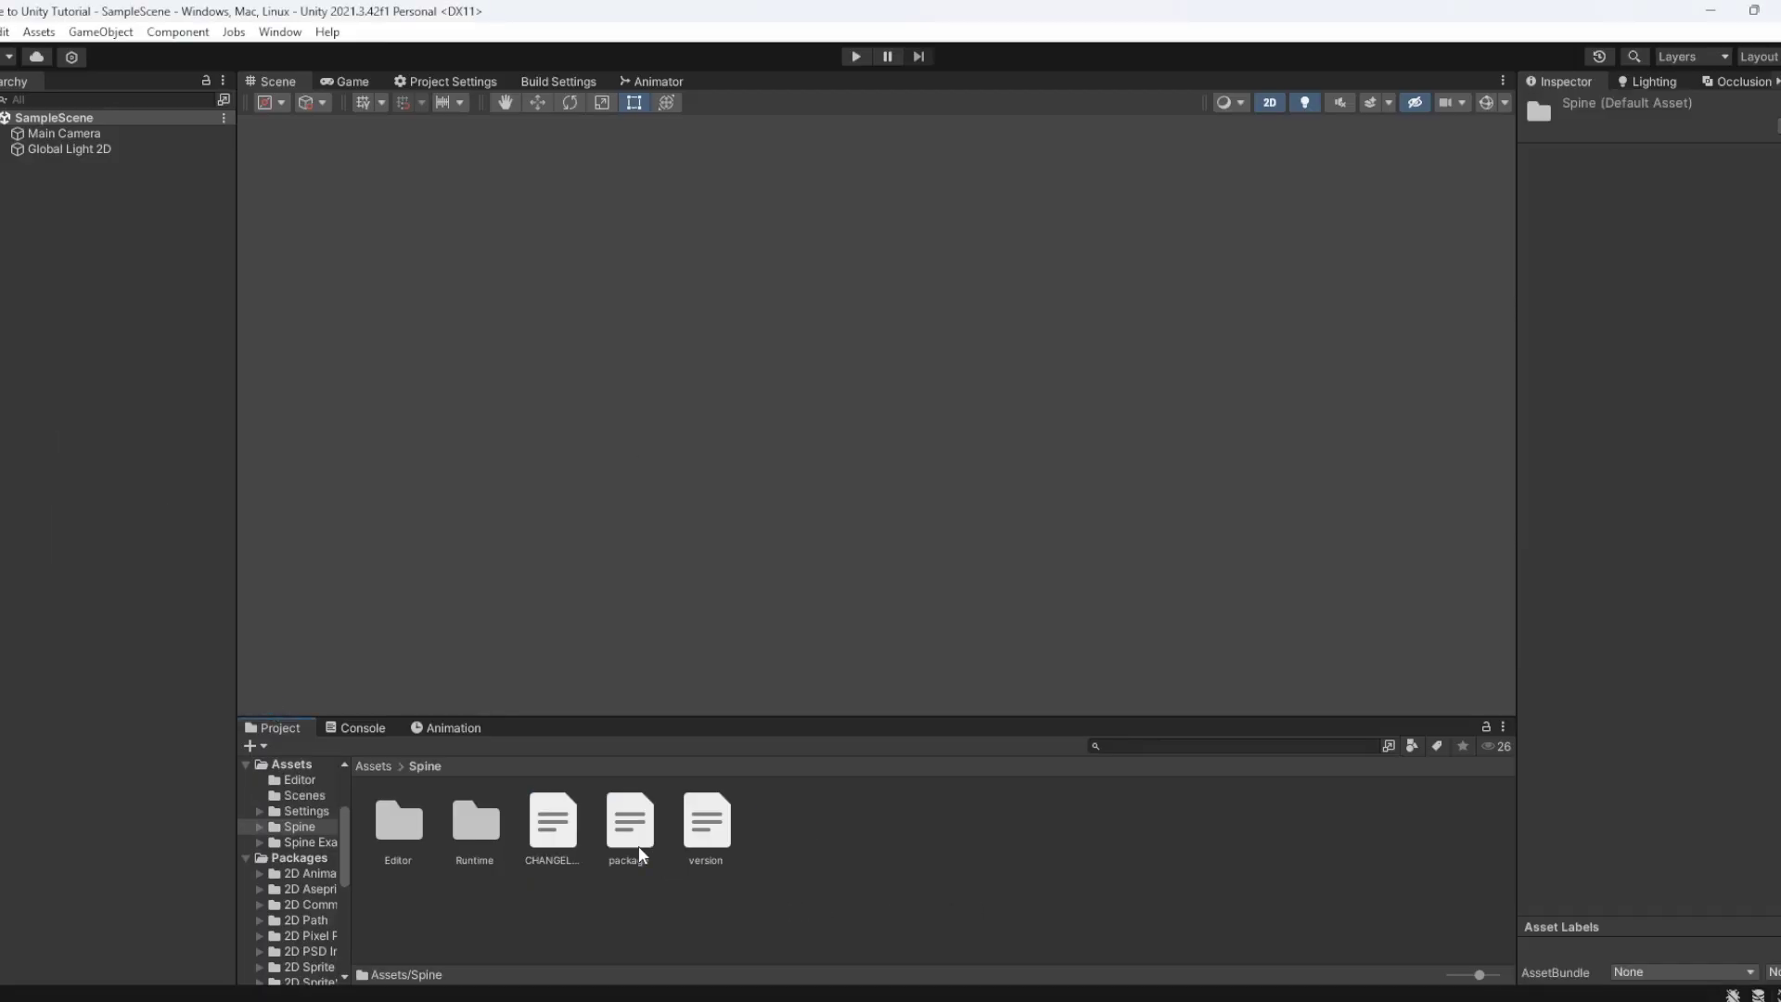
pyautogui.click(372, 767)
pyautogui.doubleClick(701, 825)
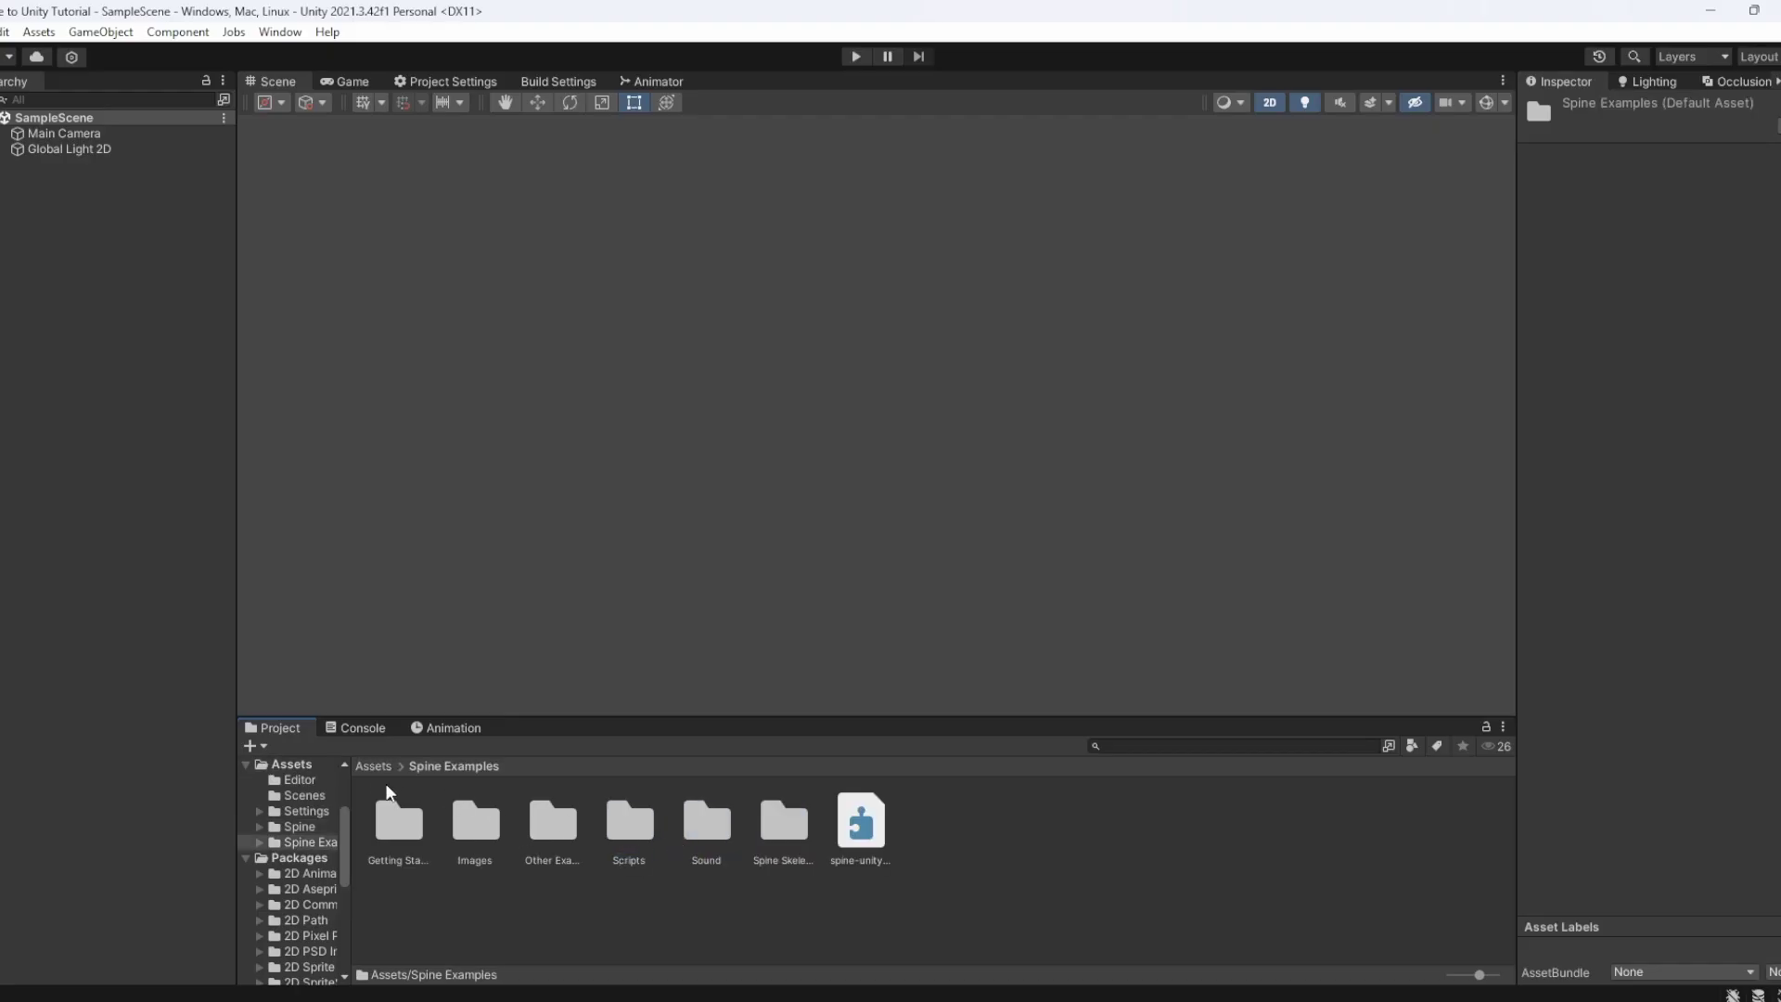
pyautogui.click(361, 767)
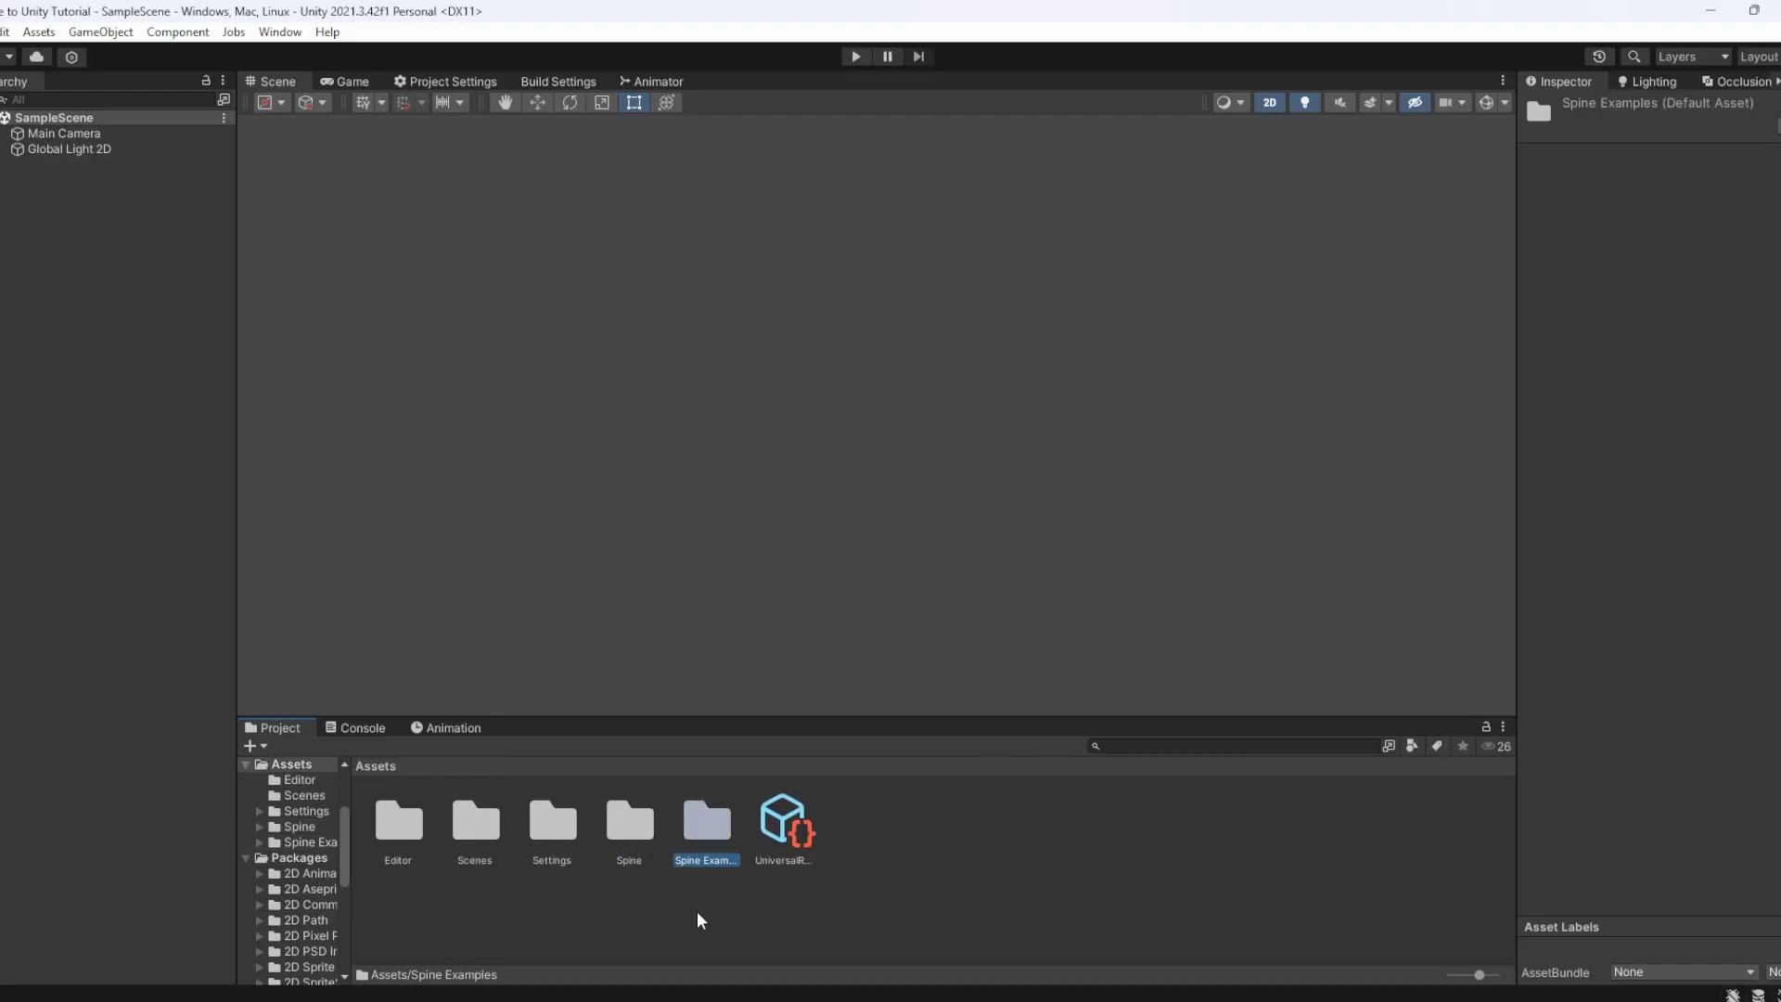
pyautogui.click(582, 935)
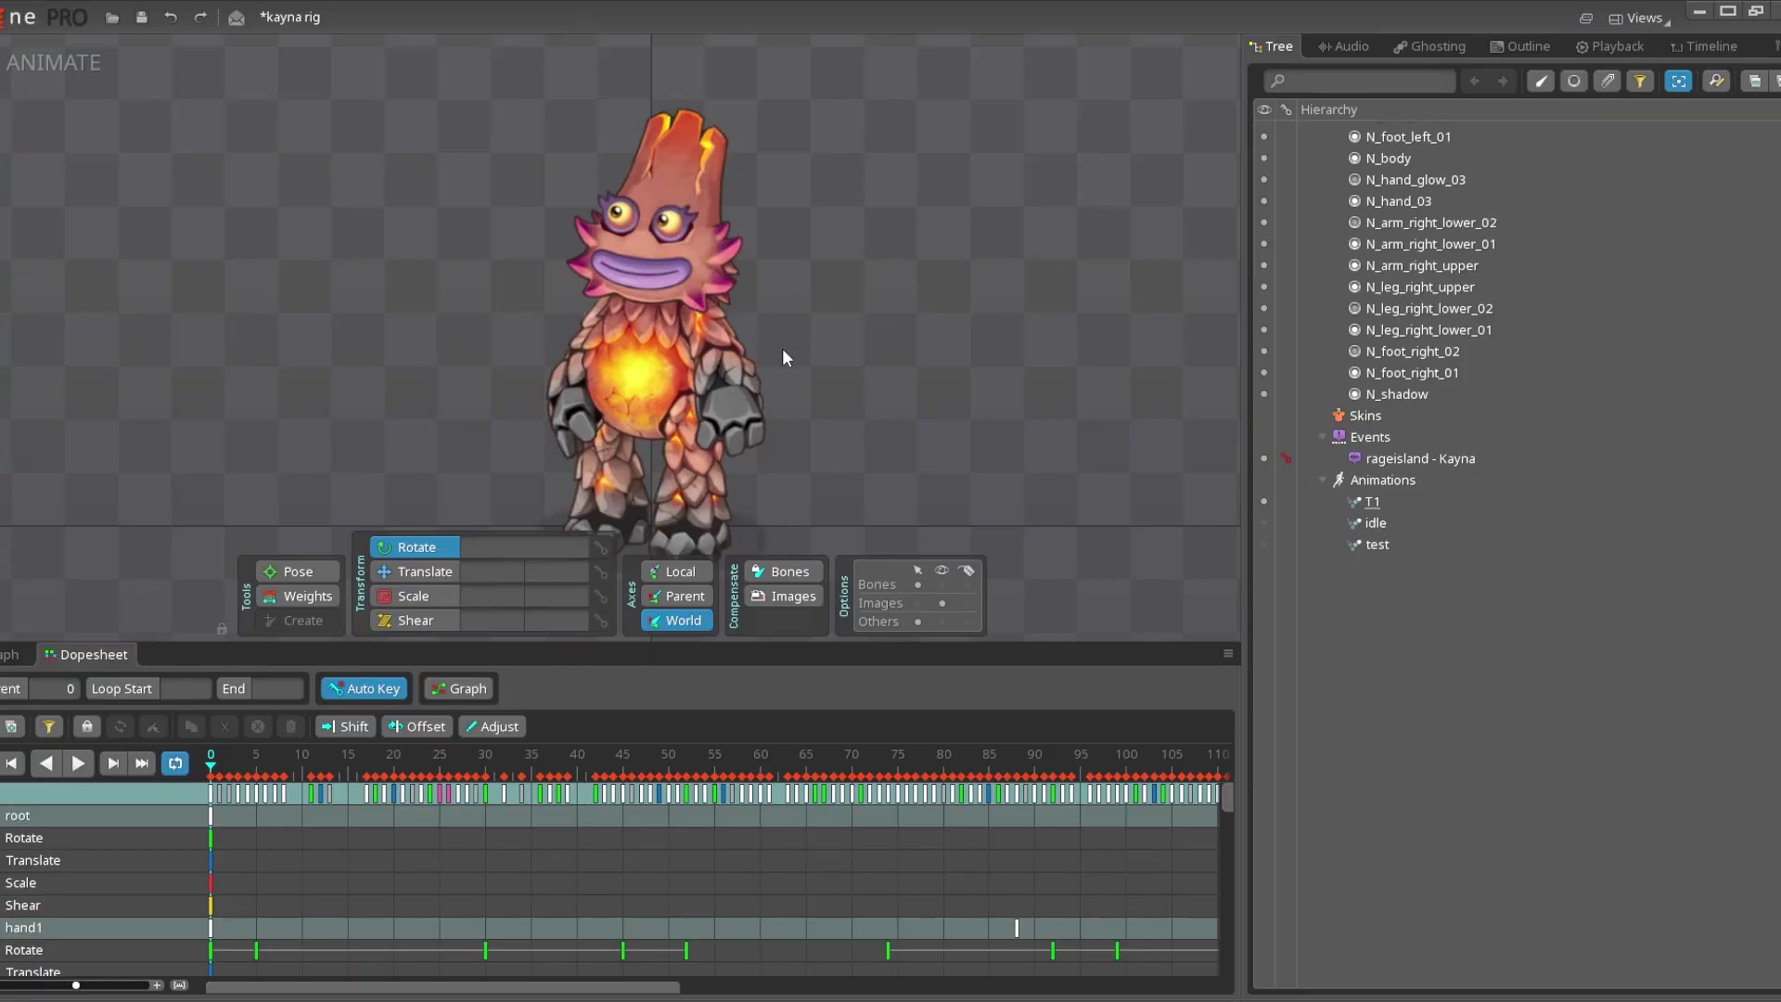
# Preview the T1 animation by scrubbing and playing it in the Dopesheet
pyautogui.moveTo(212, 754); pyautogui.dragTo(568, 754)
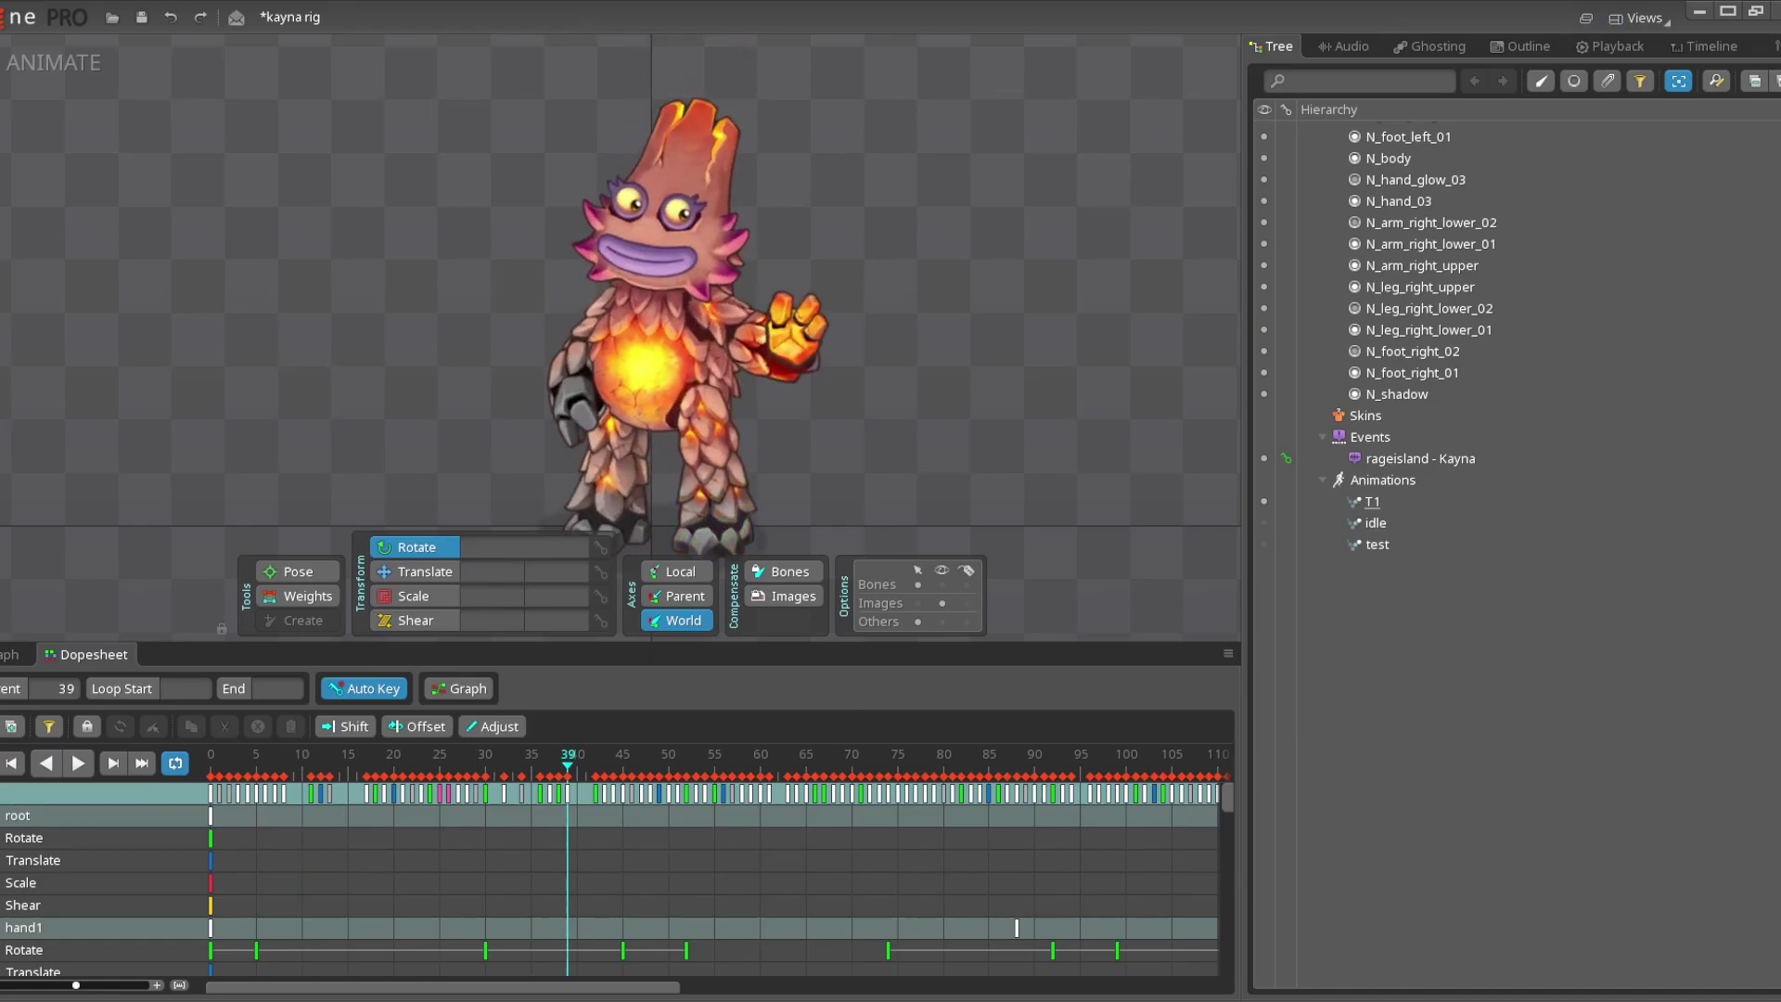
pyautogui.moveTo(640, 754); pyautogui.dragTo(506, 773)
pyautogui.click(78, 762)
pyautogui.click(78, 763)
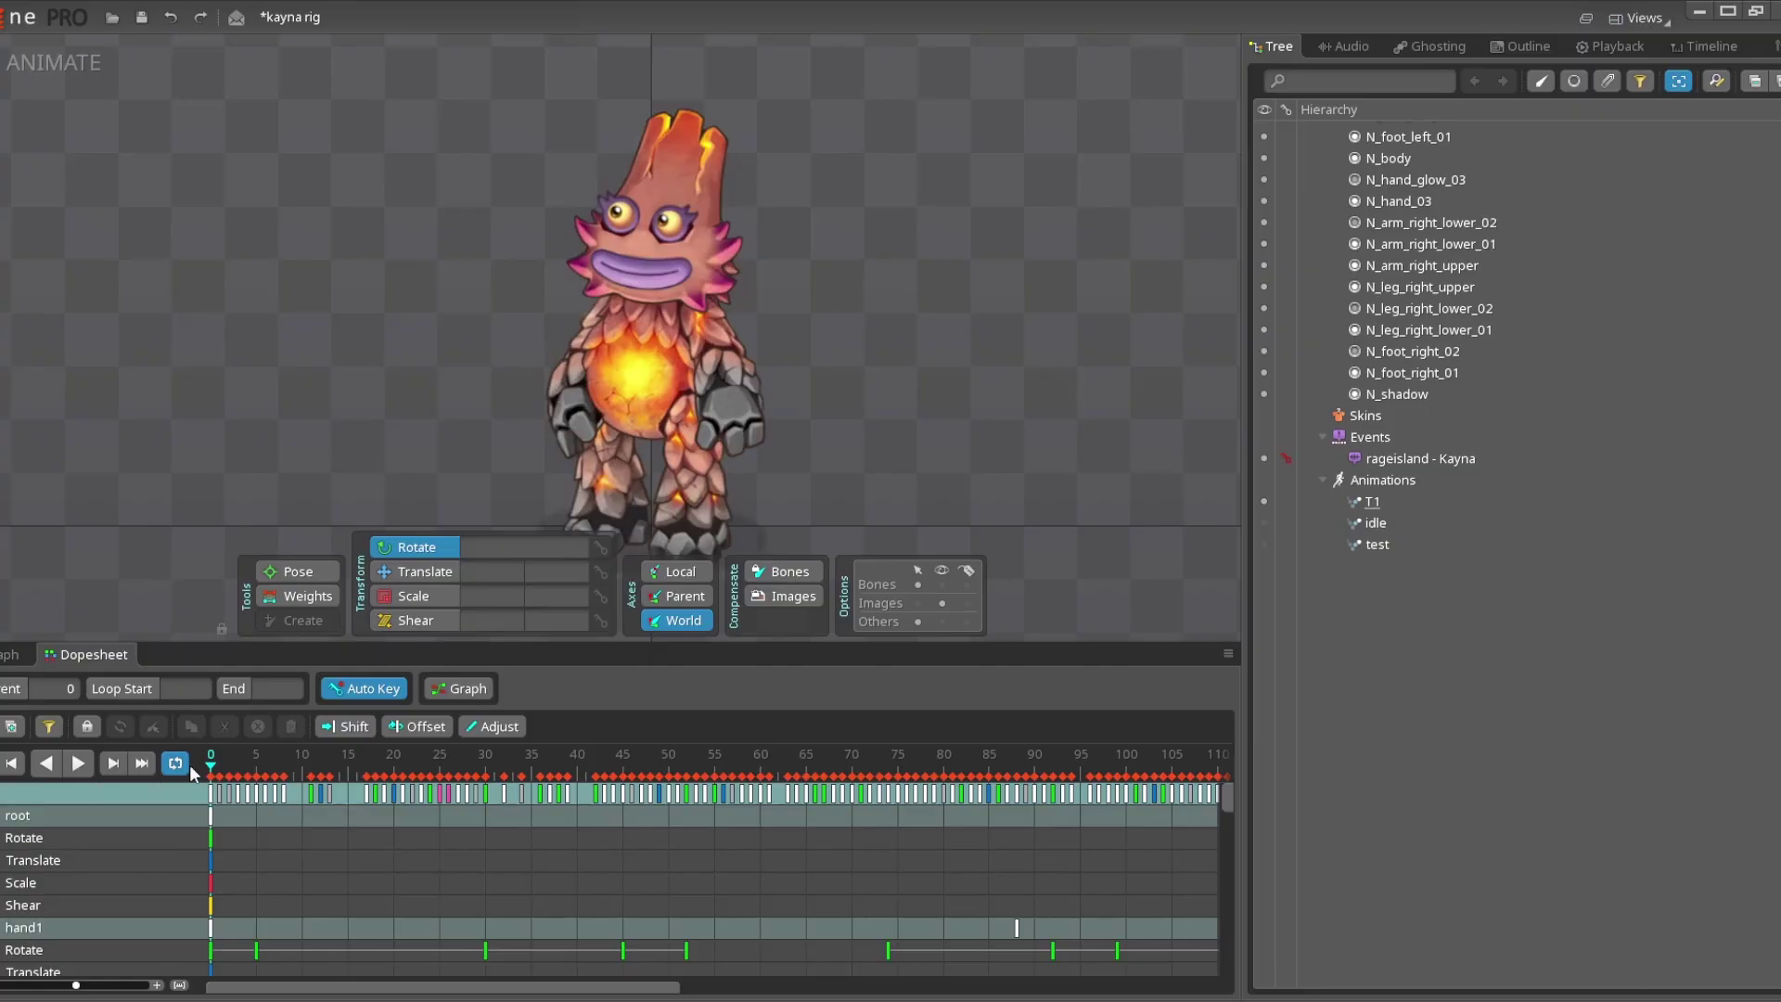
# Switch to the test animation, play it, and rewind to frame 0
pyautogui.click(1263, 544)
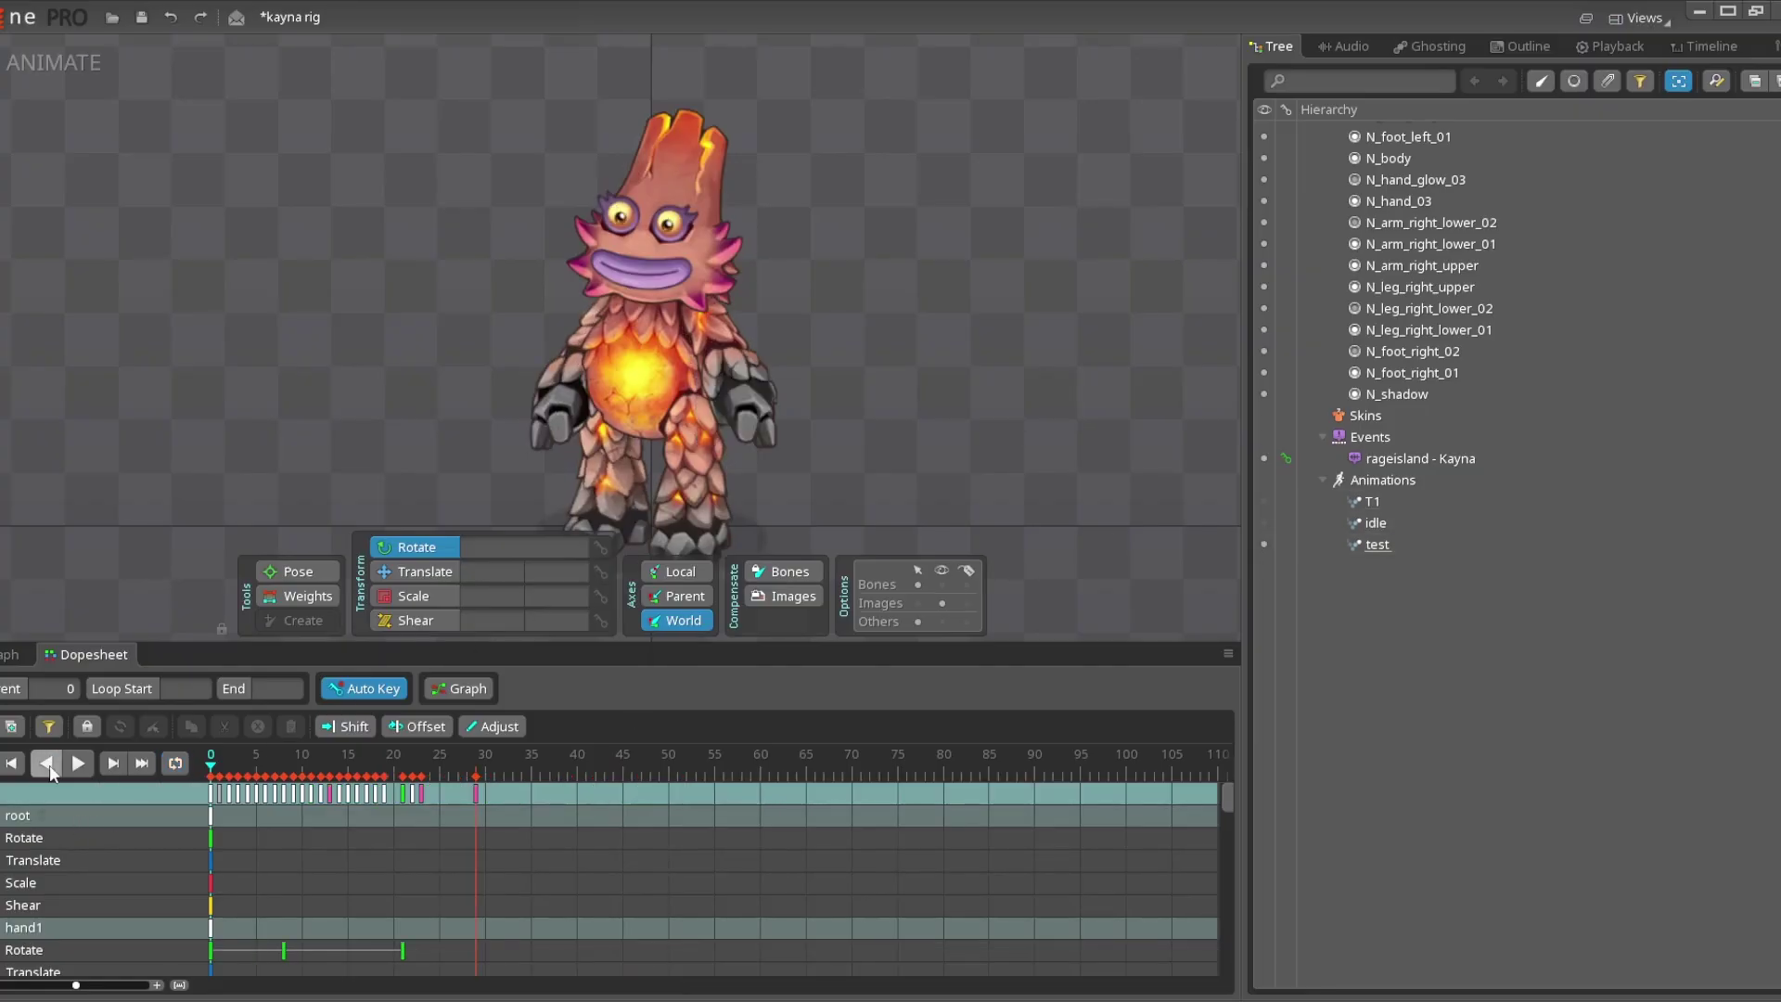
pyautogui.click(71, 761)
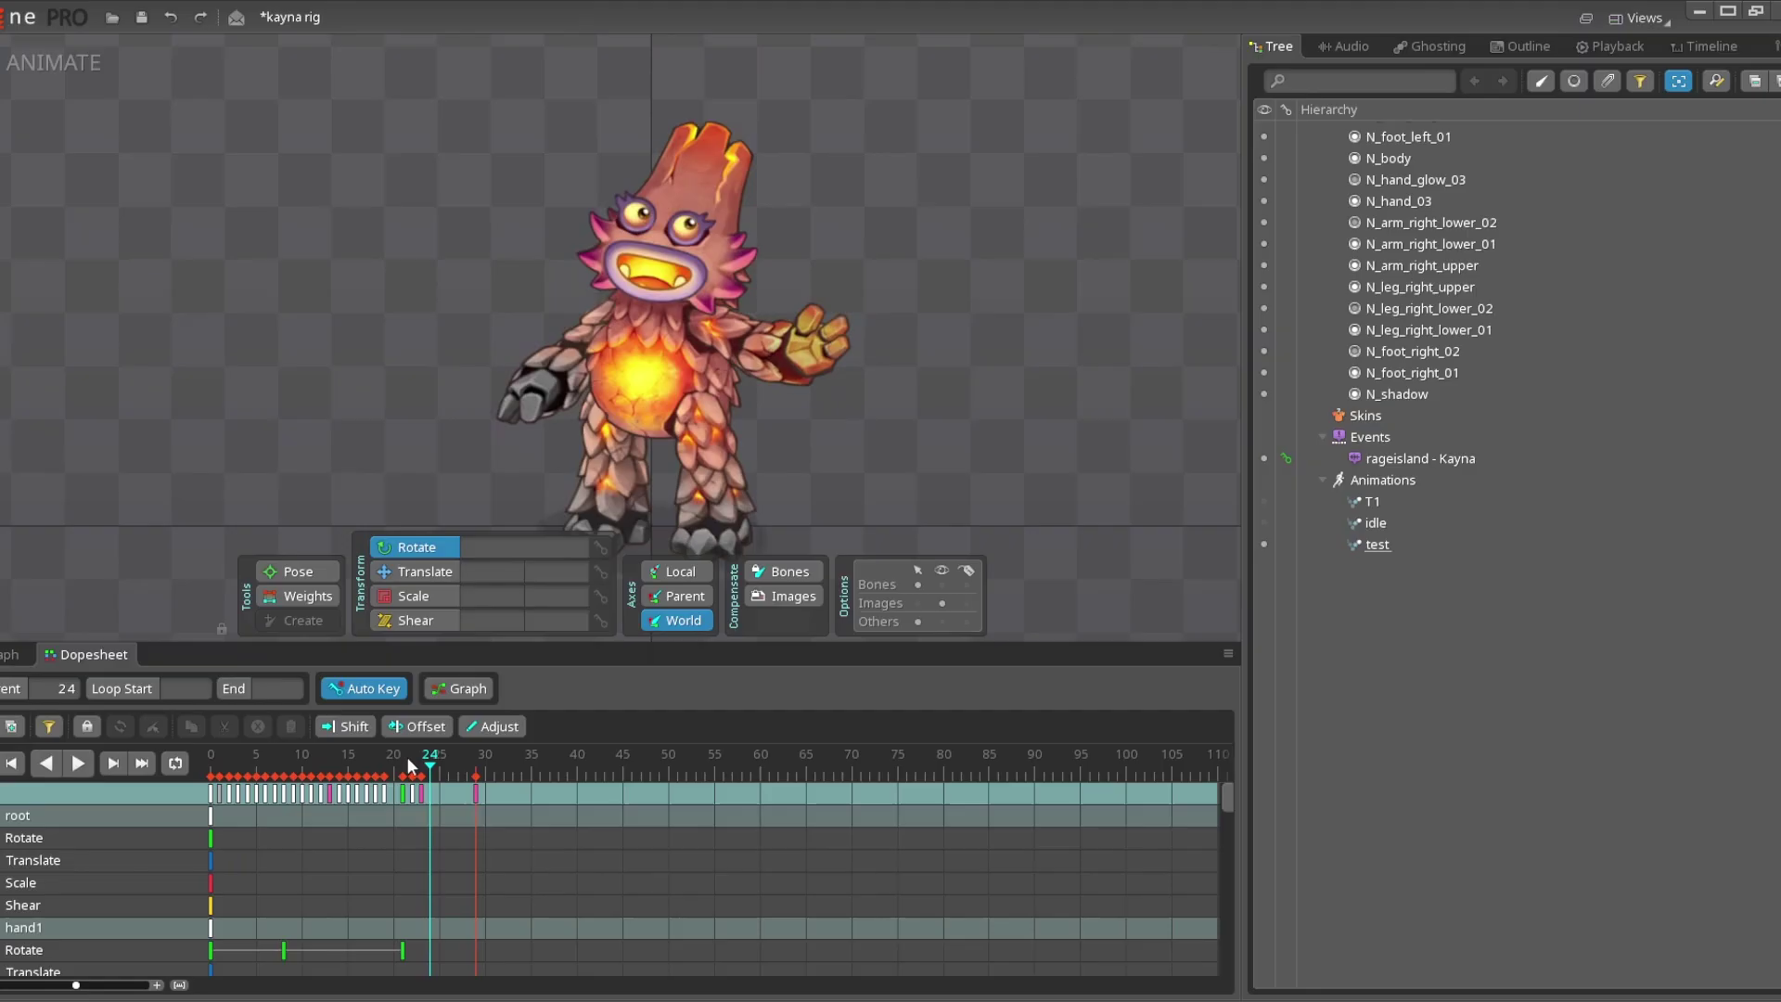
pyautogui.click(211, 754)
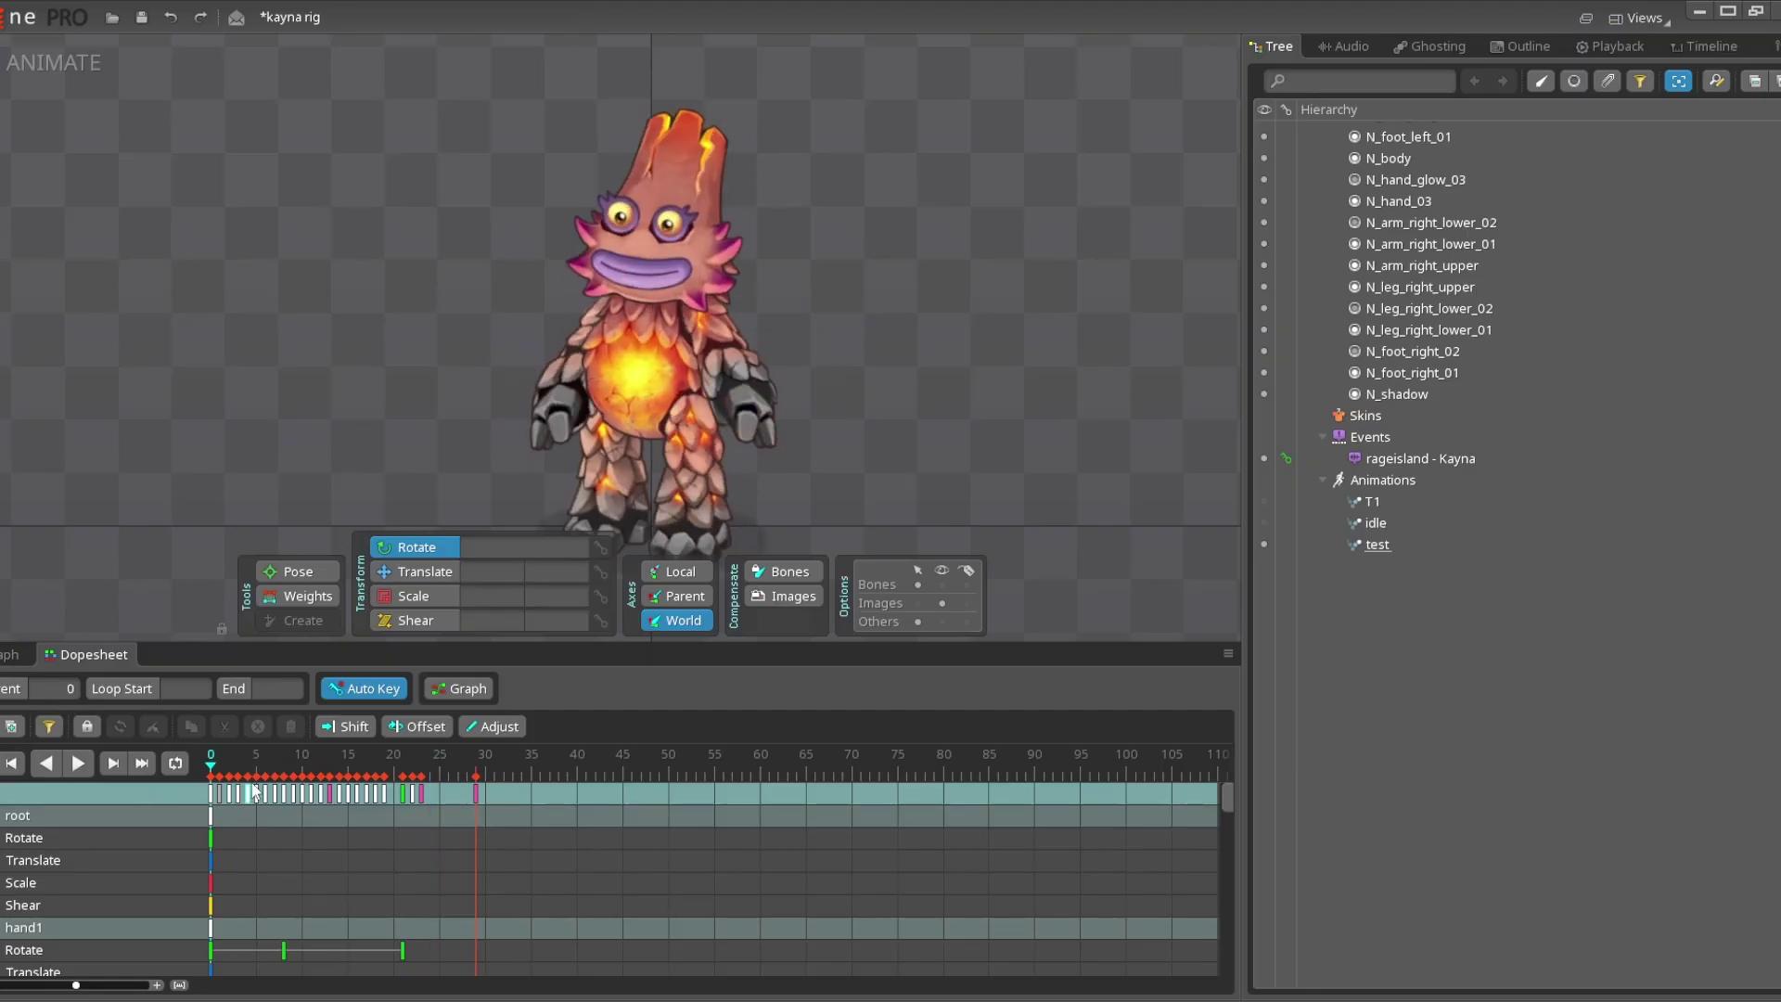
pyautogui.scroll(-2, 375, 342)
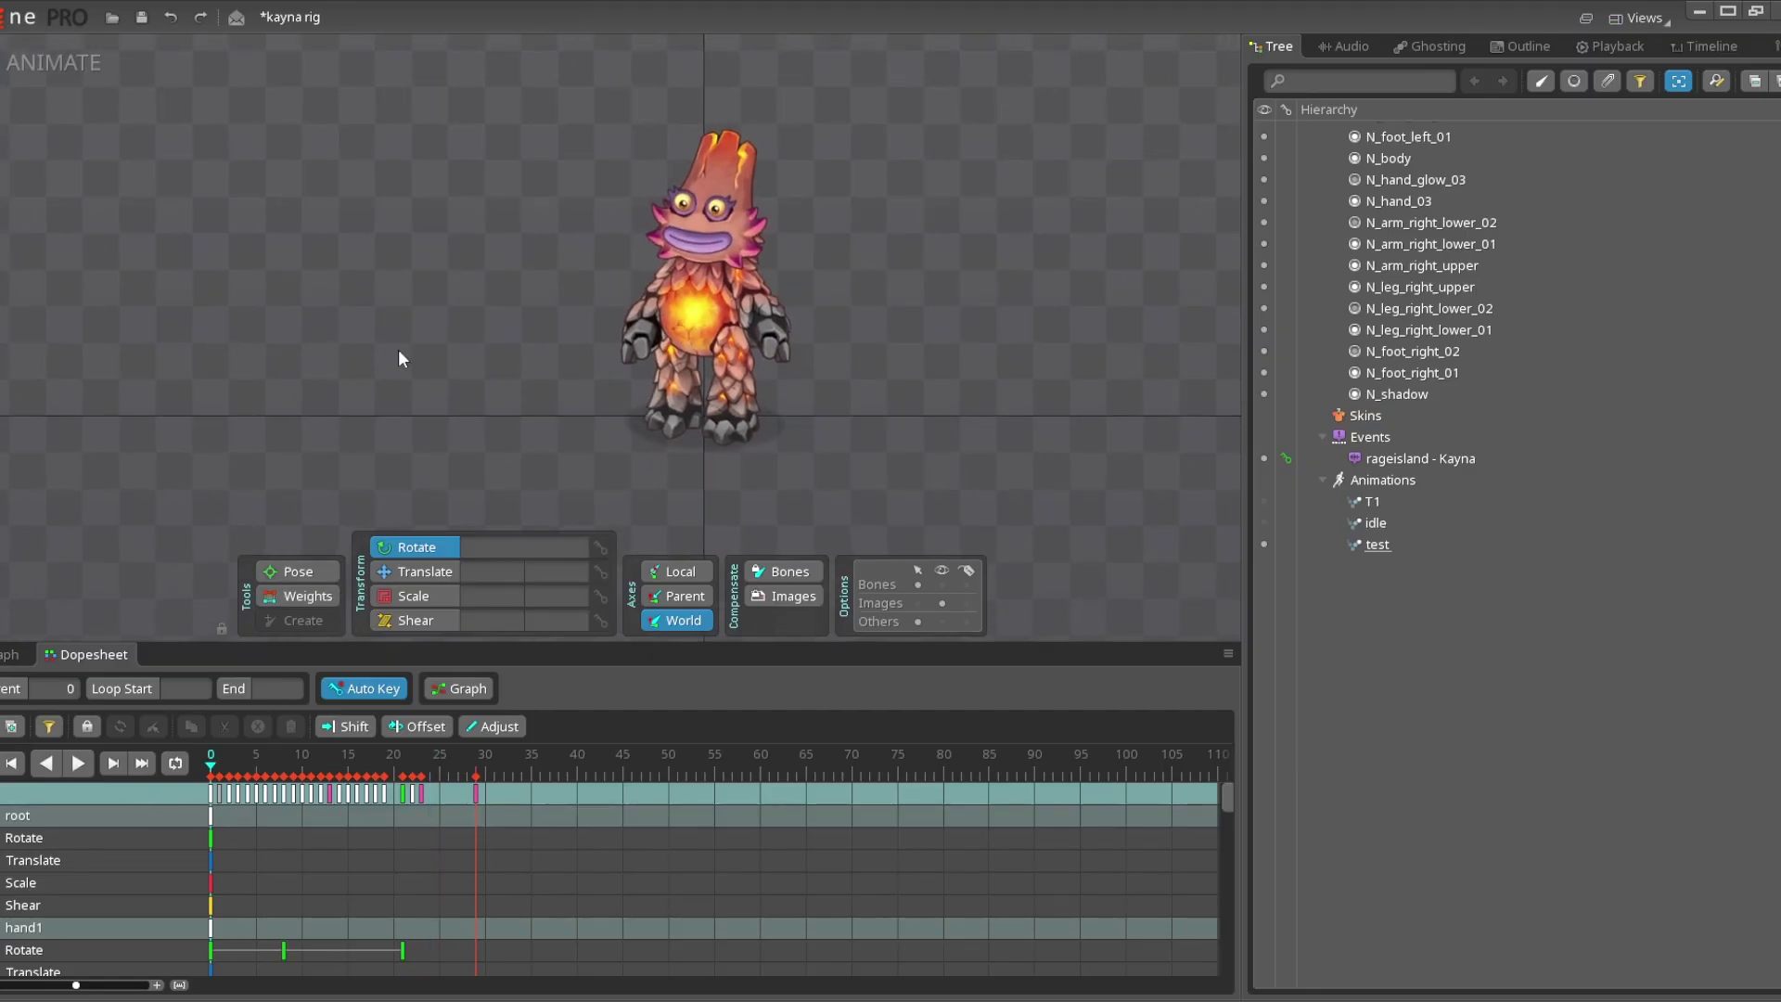
pyautogui.moveTo(398, 351); pyautogui.dragTo(342, 388, button='right')
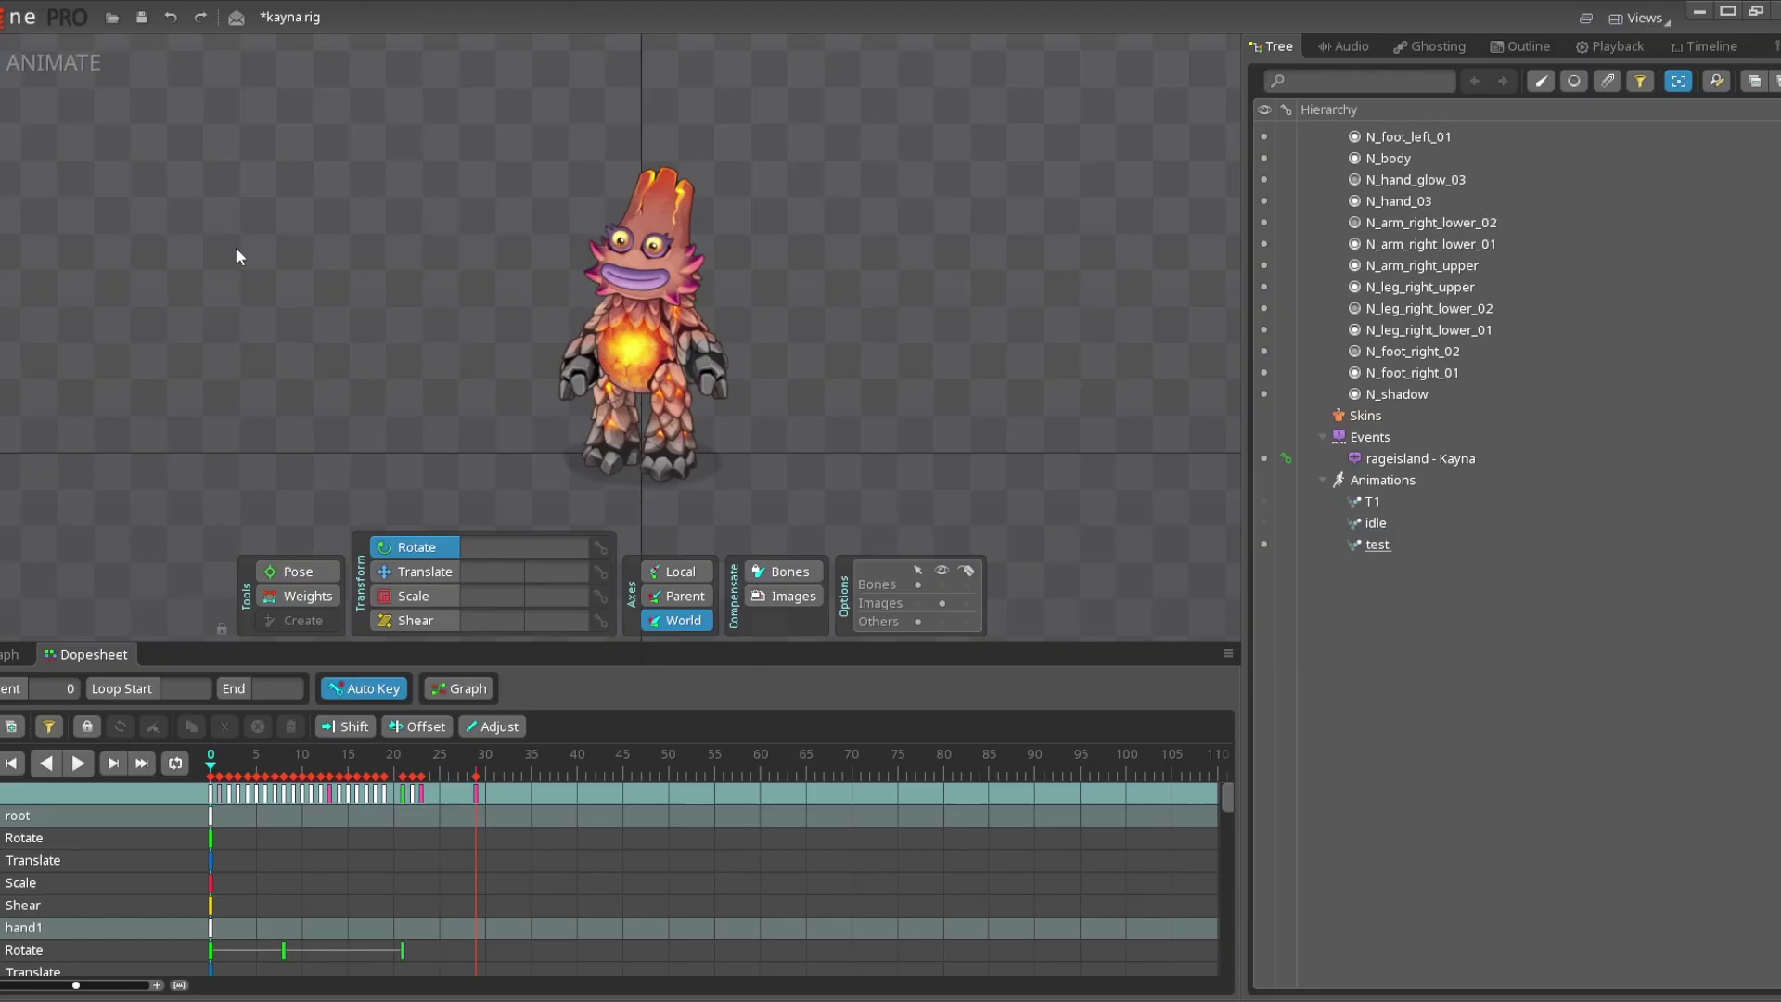
pyautogui.click(19, 17)
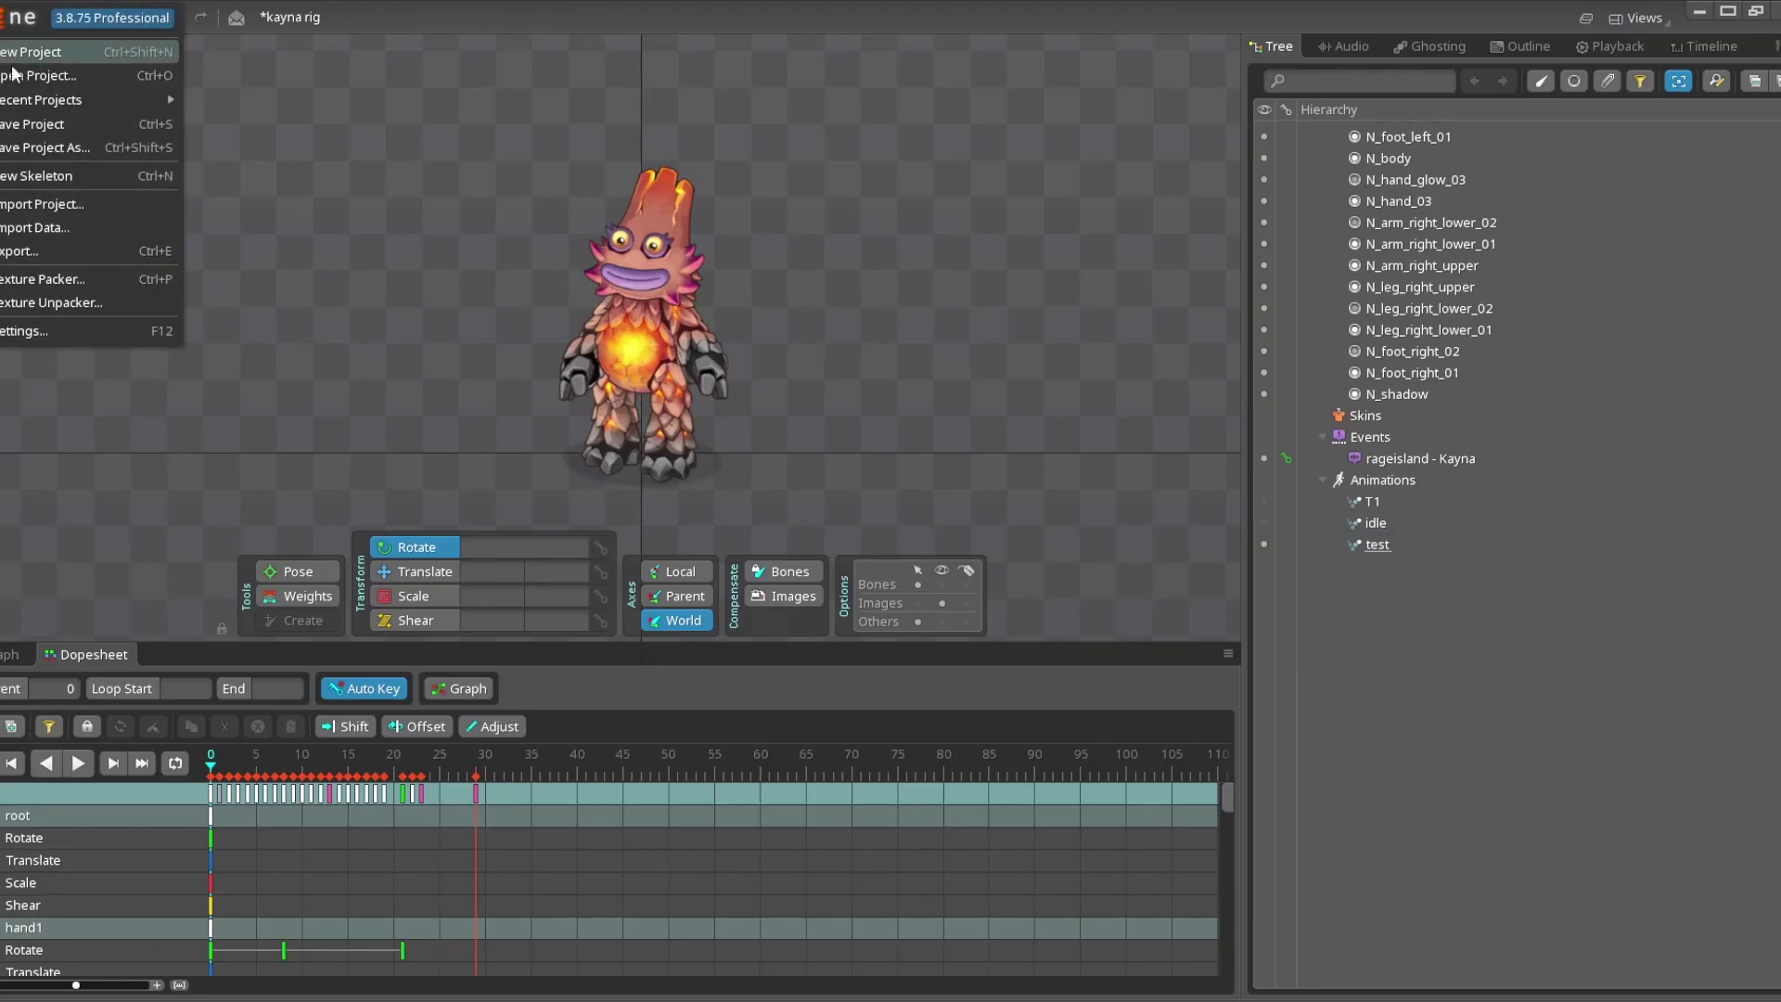
# Set the JSON export to pretty print, nonessential data, warnings and packed attachments
pyautogui.click(53, 250)
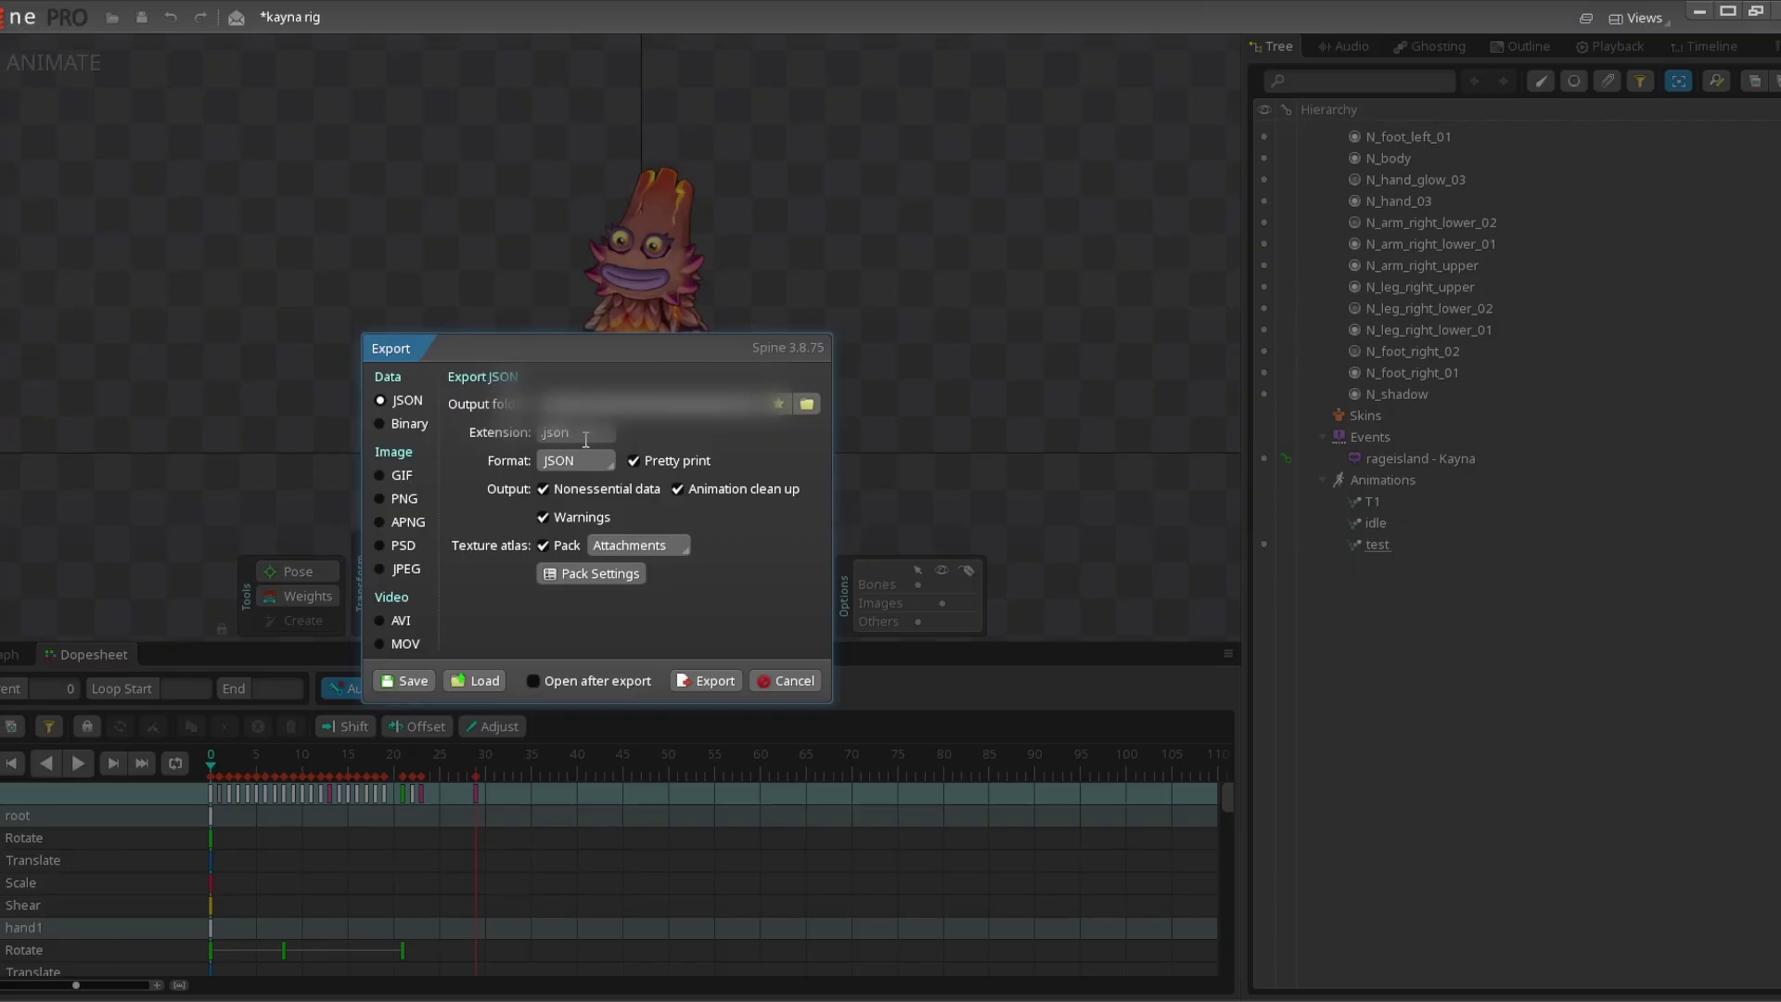
pyautogui.moveTo(585, 439); pyautogui.dragTo(540, 436)
pyautogui.click(587, 469)
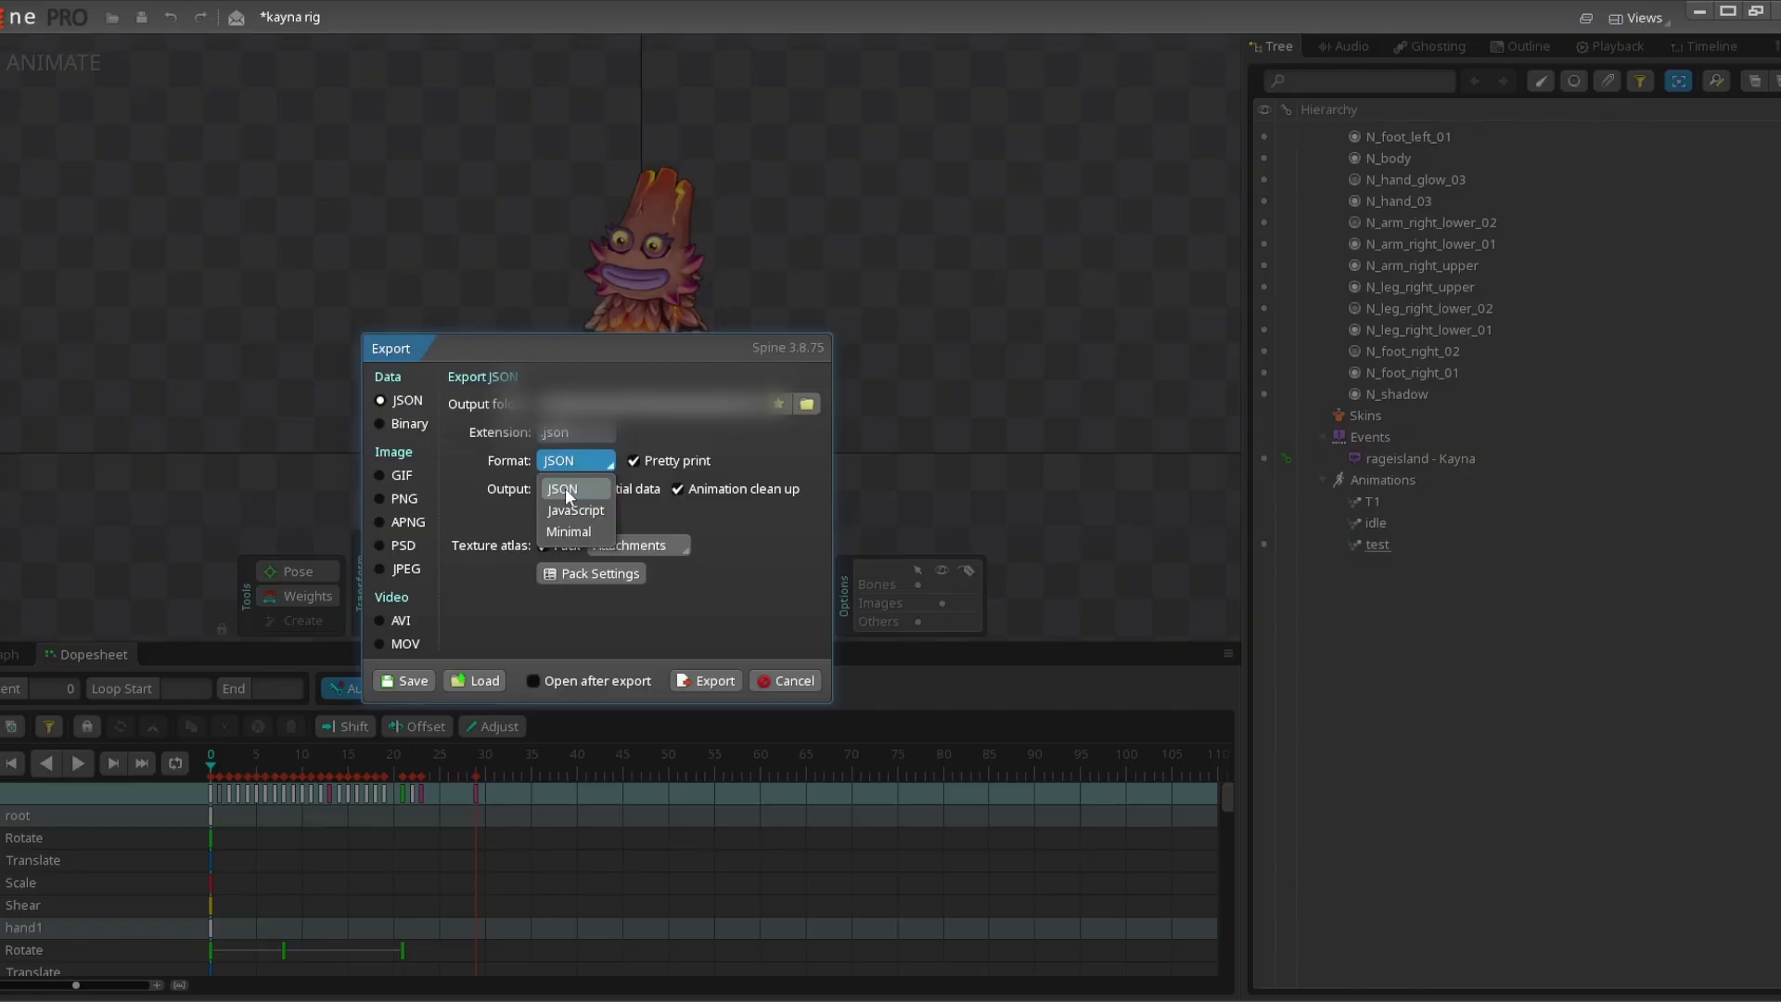
pyautogui.click(565, 488)
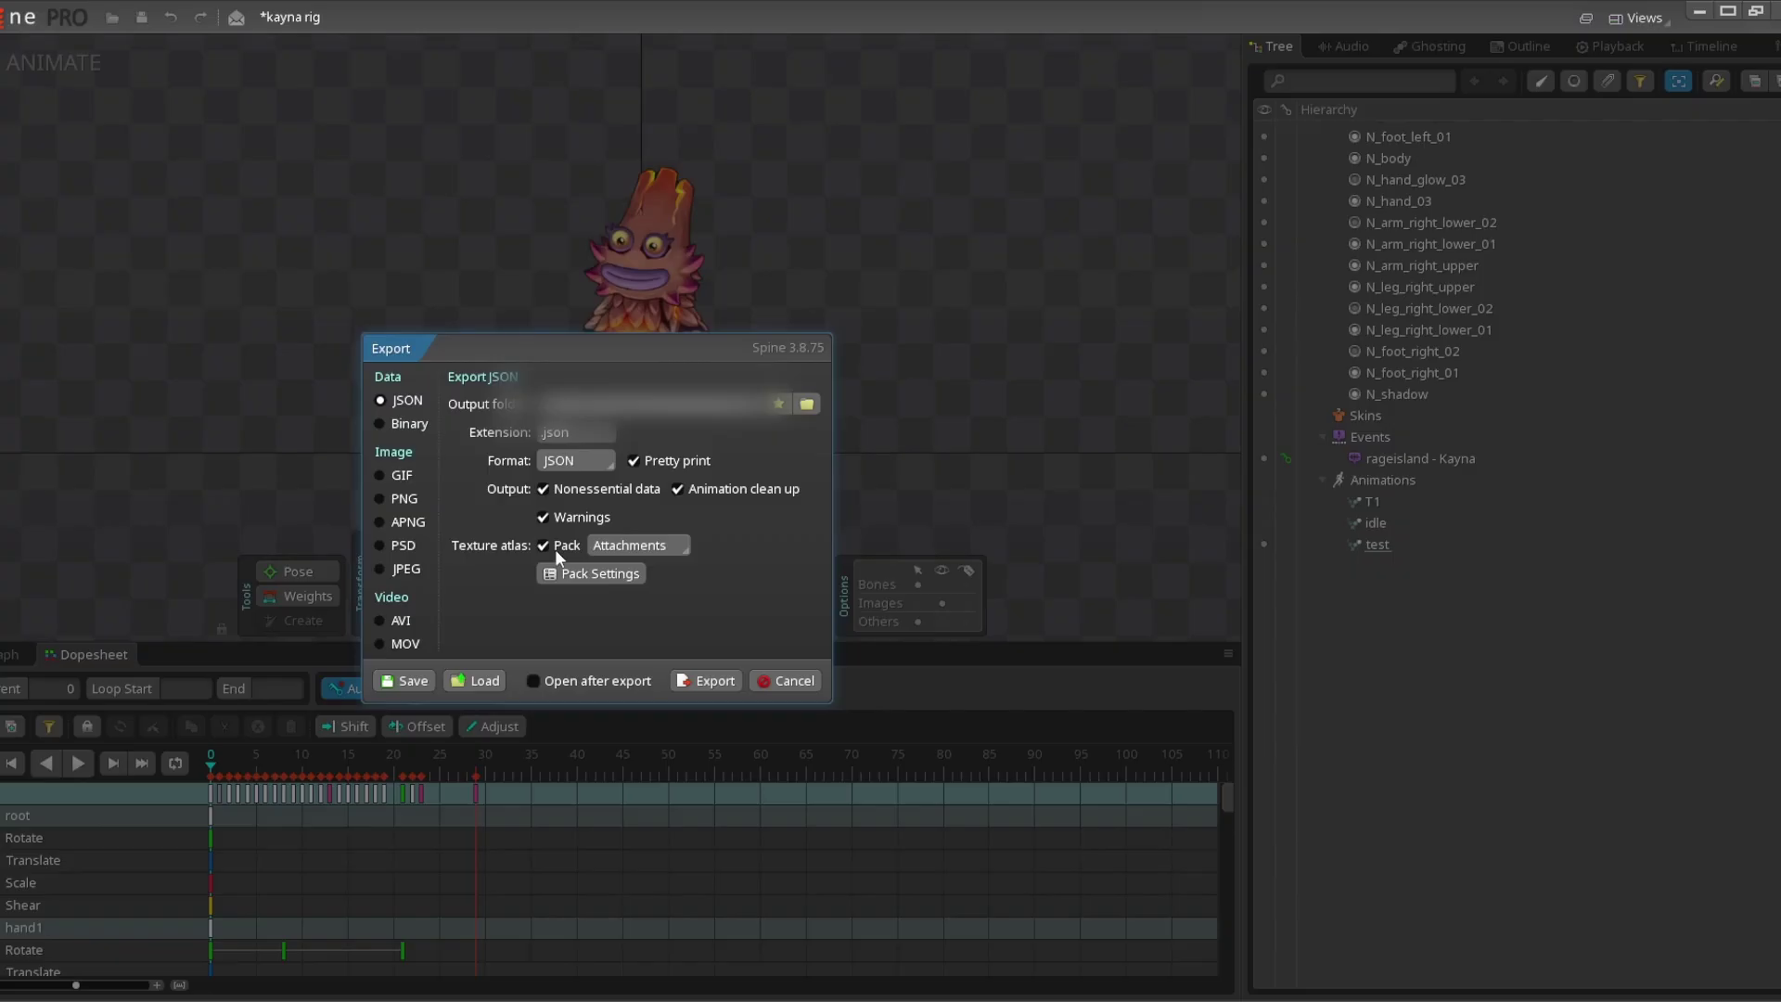
pyautogui.click(592, 544)
pyautogui.click(603, 545)
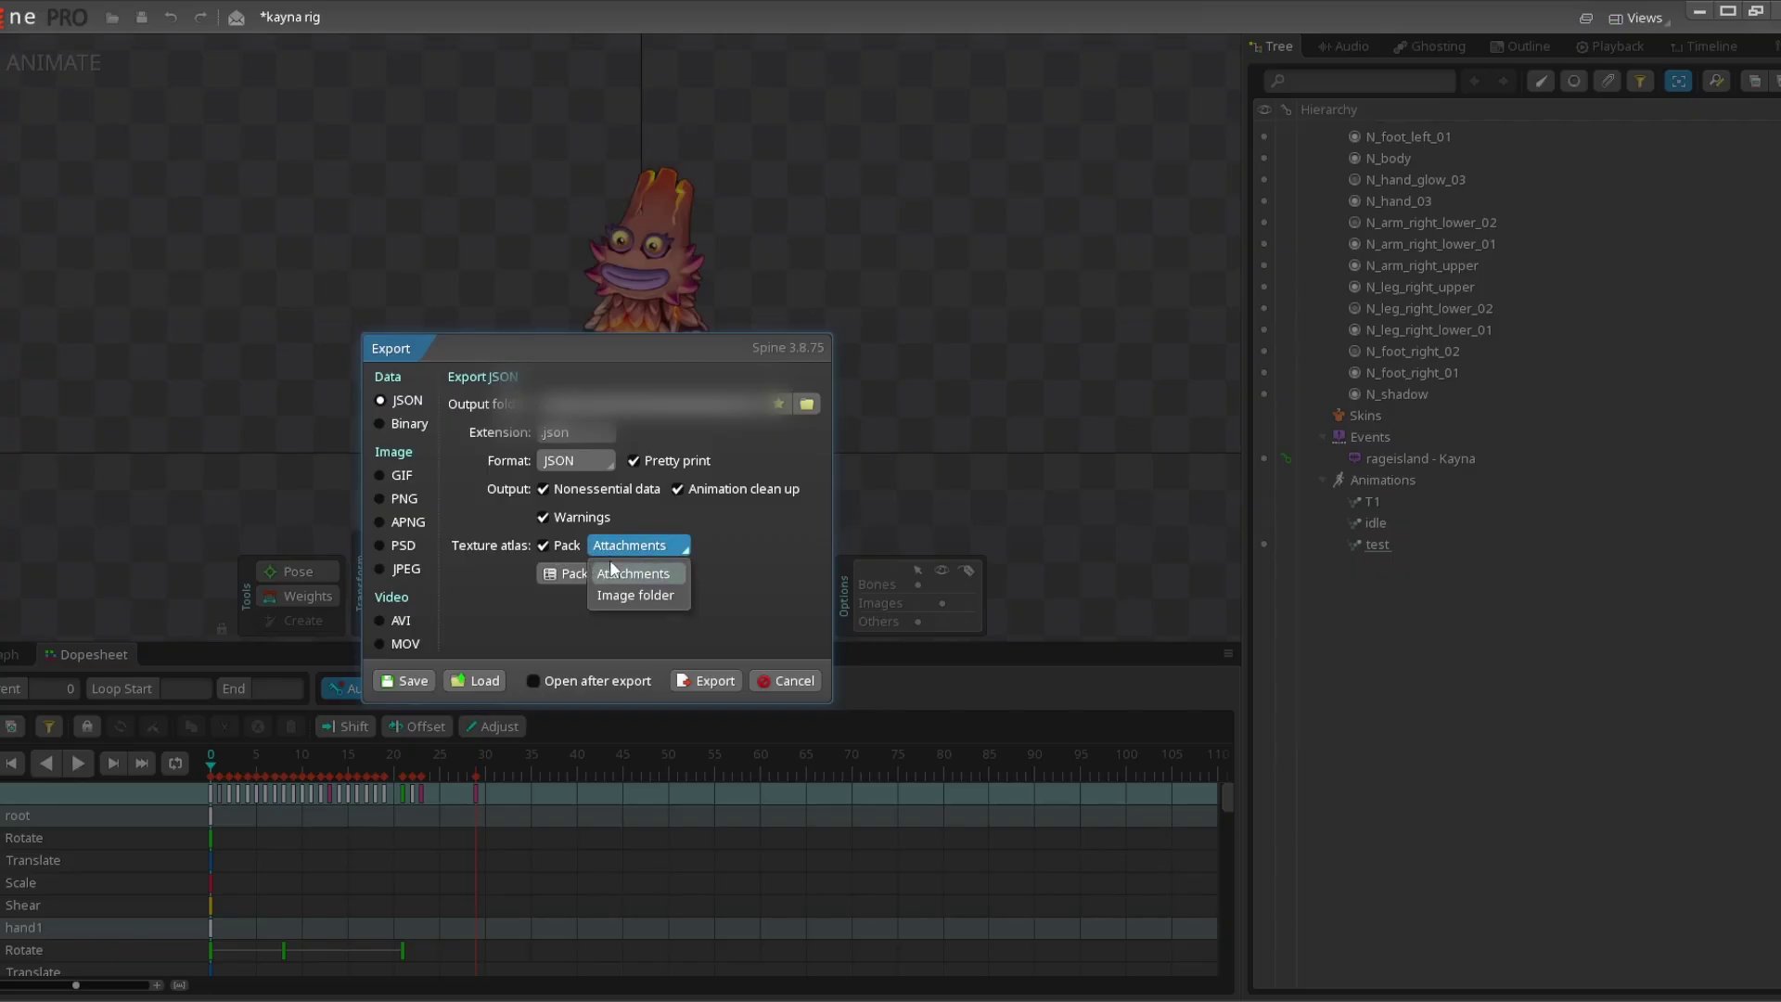
pyautogui.click(551, 575)
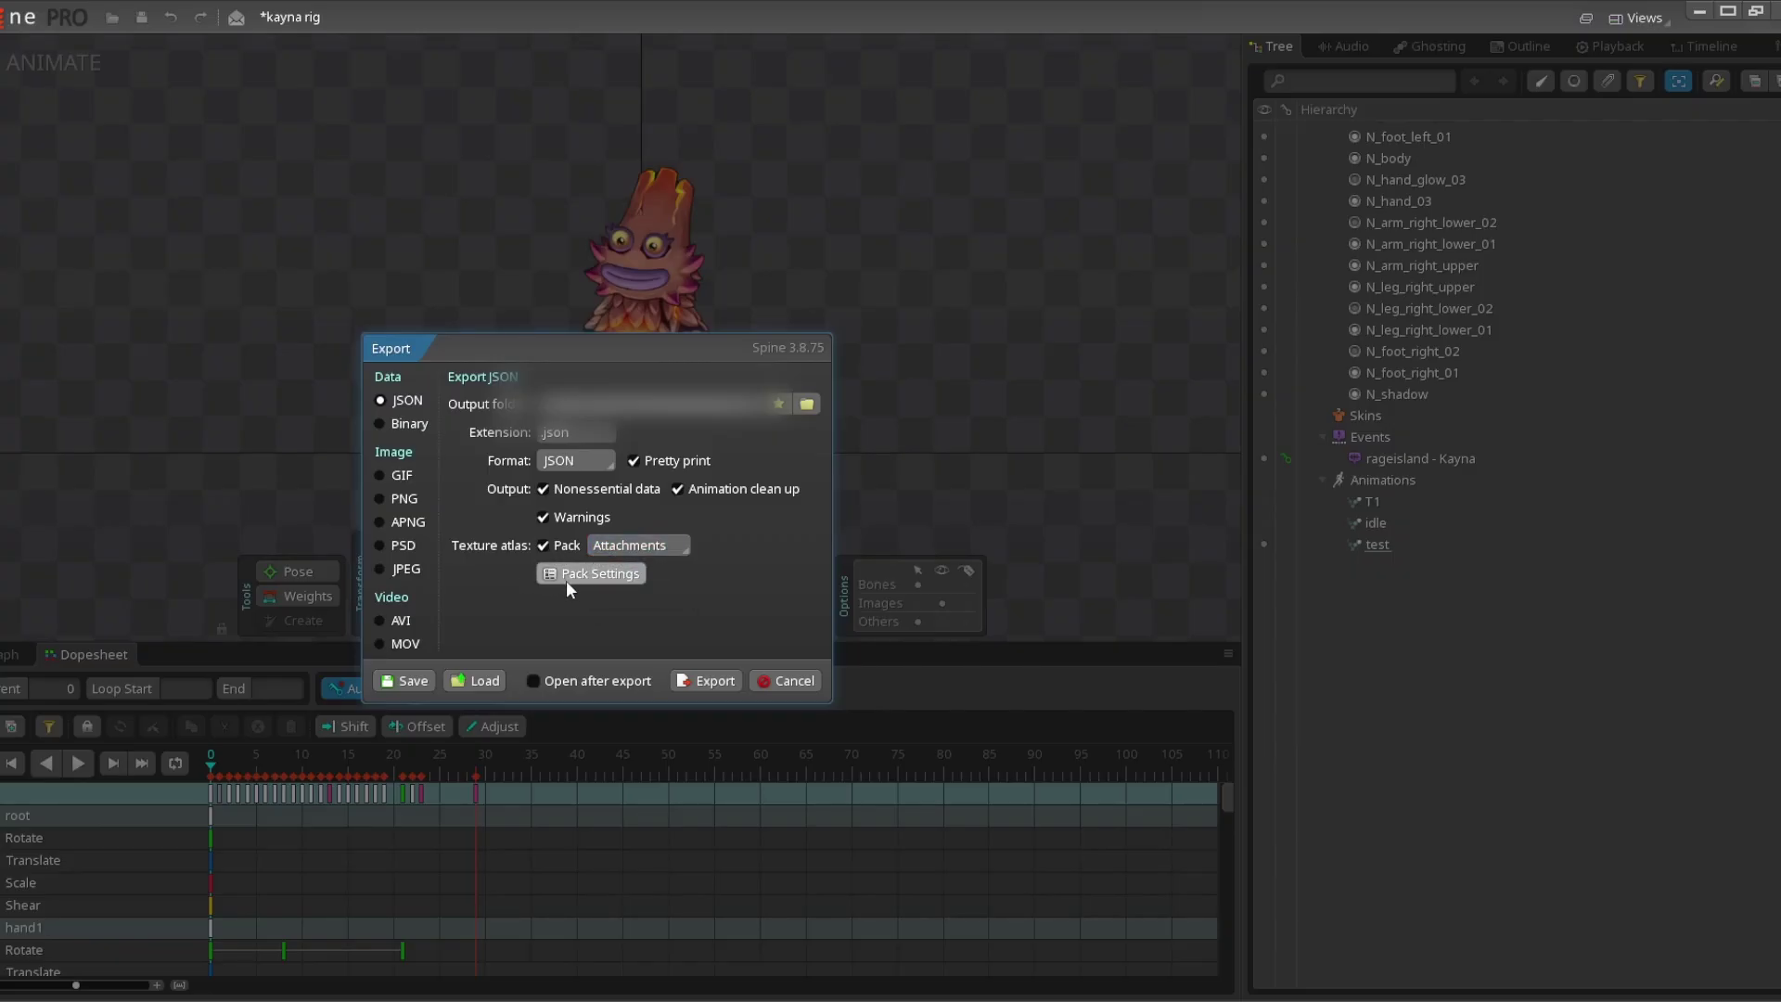
pyautogui.click(566, 580)
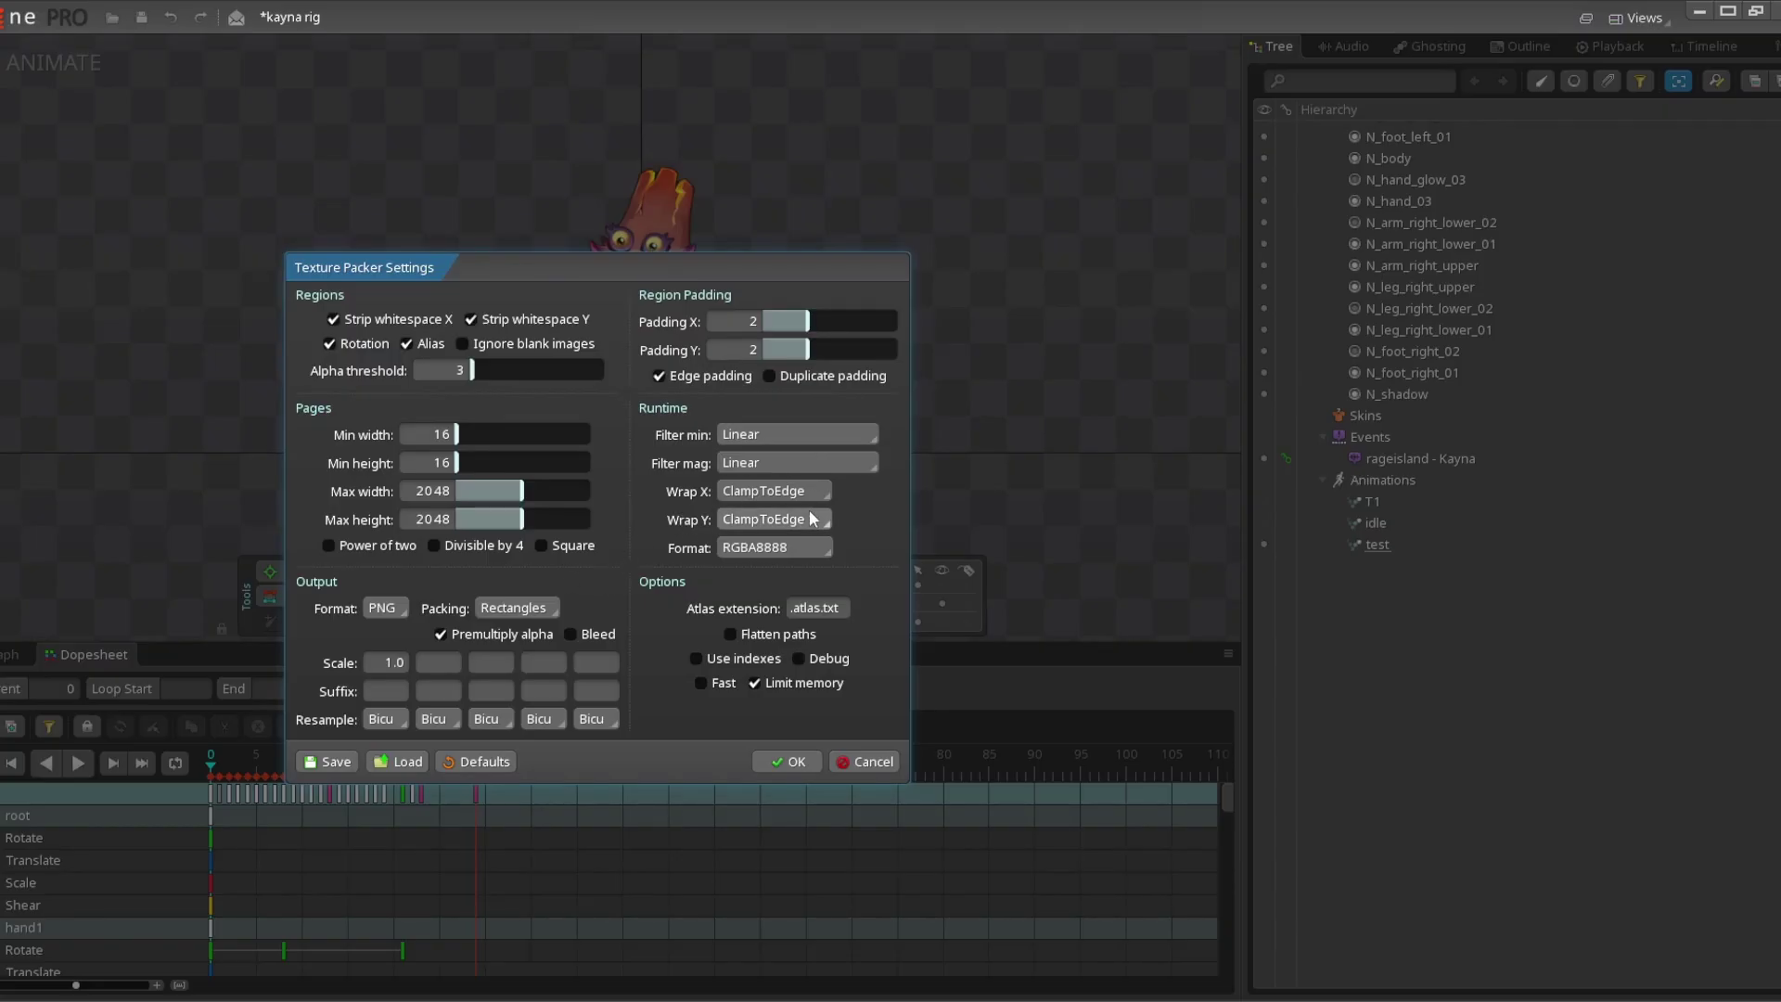
# Confirm the texture packer settings with PNG format and the .atlas.txt atlas extension
pyautogui.moveTo(841, 607); pyautogui.dragTo(789, 608)
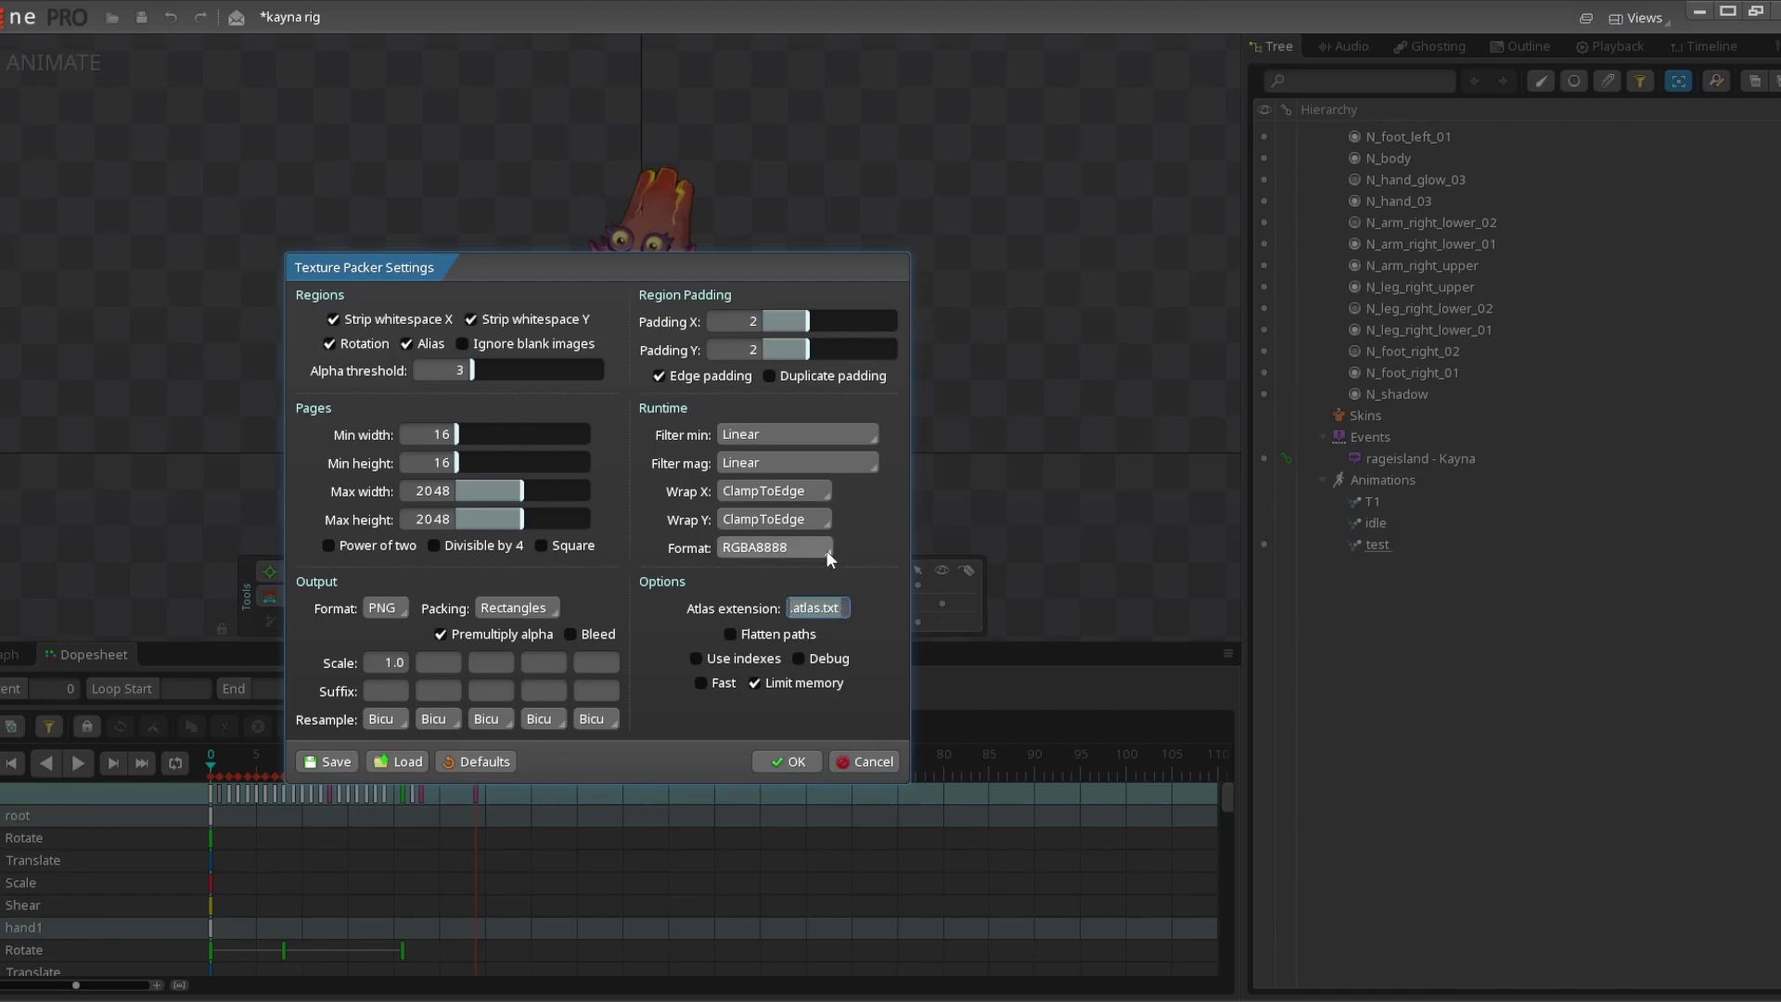
pyautogui.click(384, 608)
pyautogui.click(385, 634)
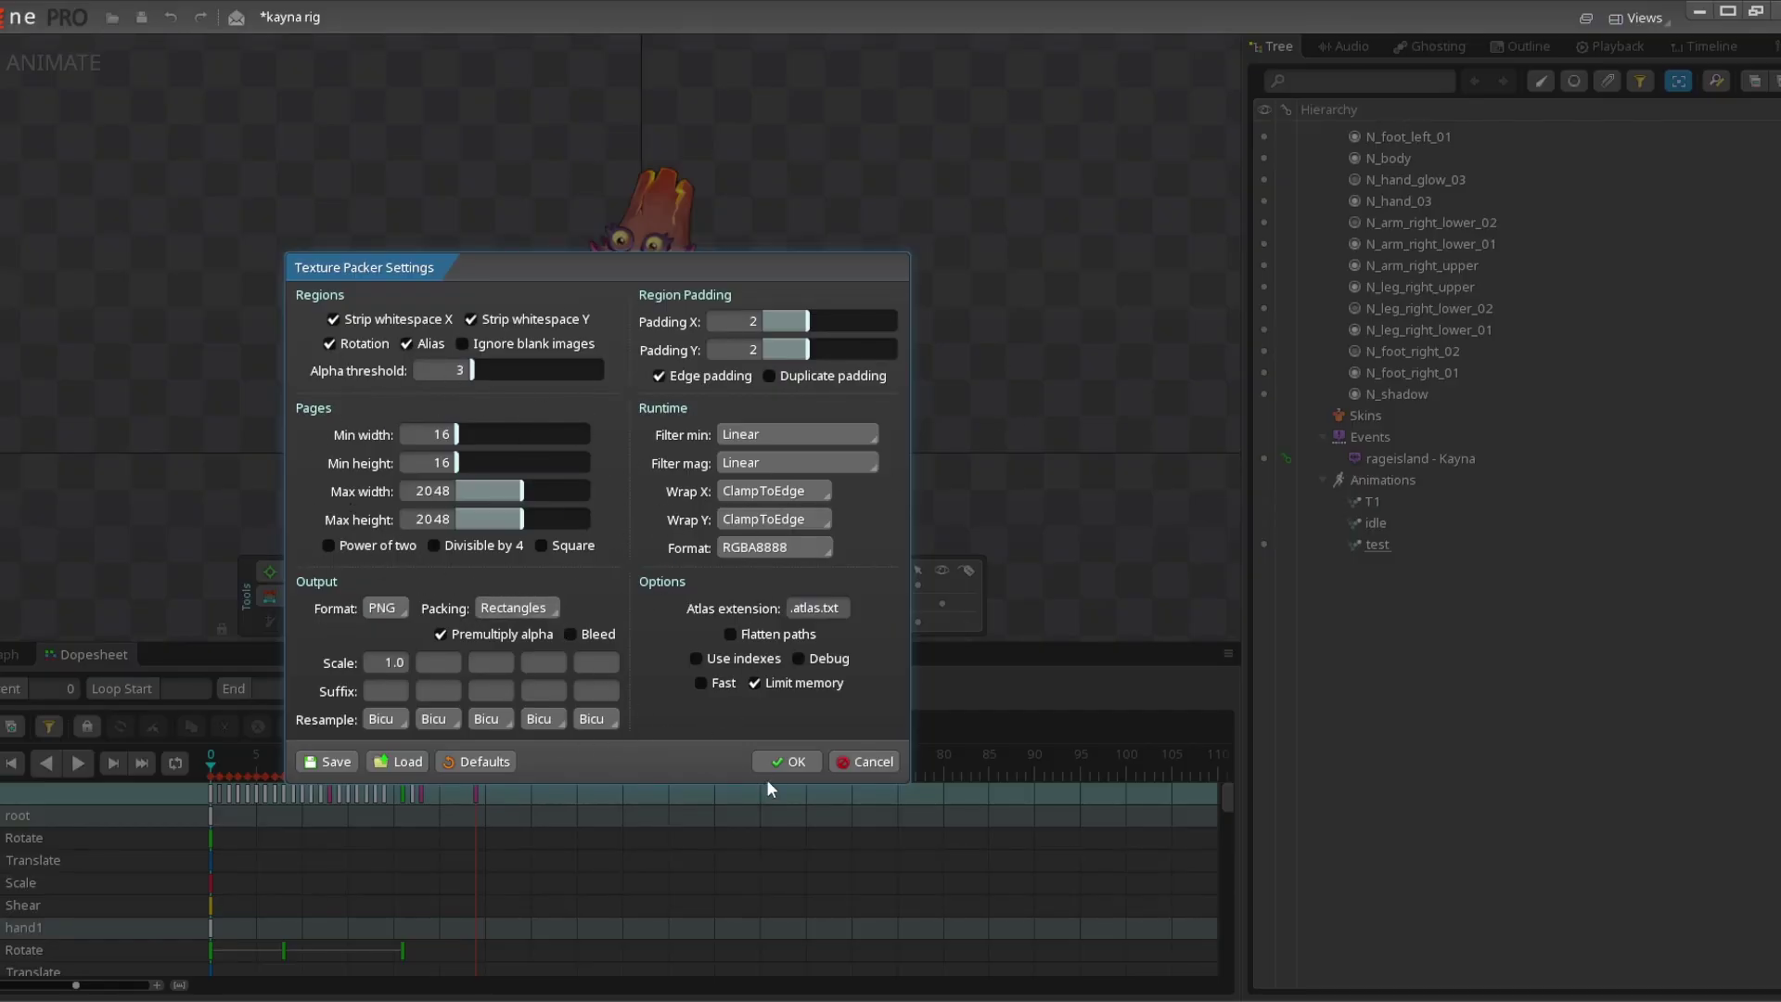
pyautogui.click(793, 766)
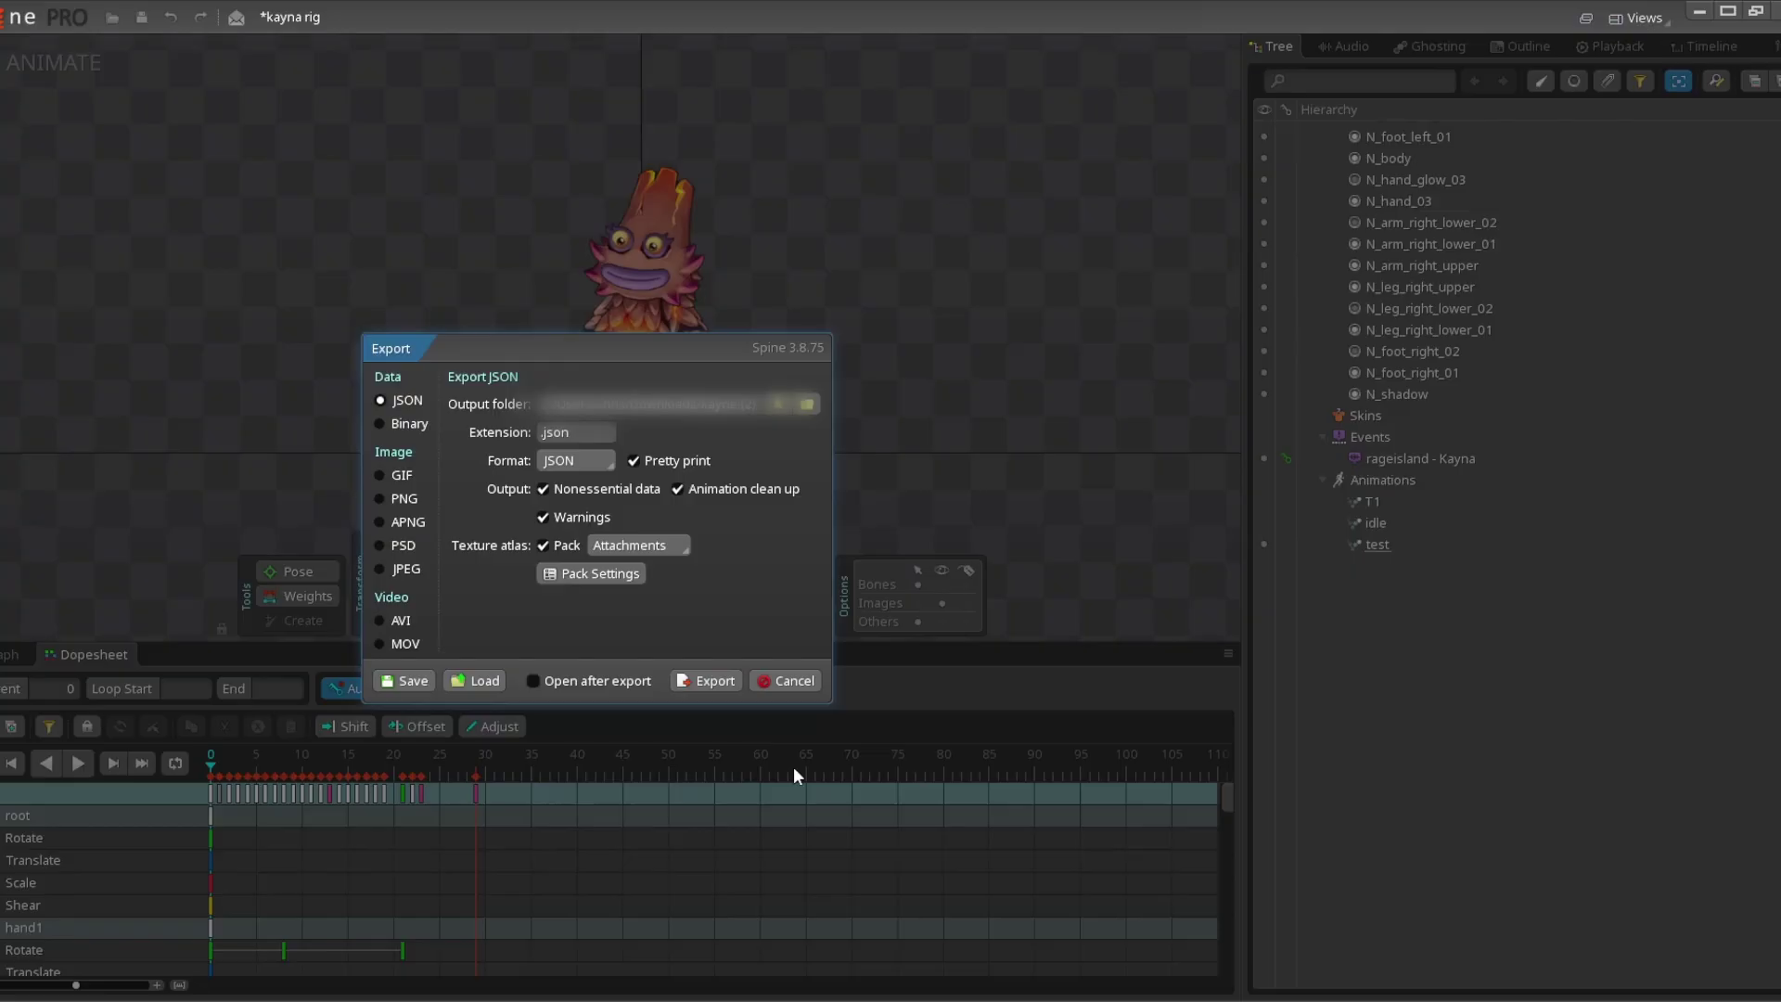
# Export the rig as JSON along with its packed texture atlas
pyautogui.click(704, 682)
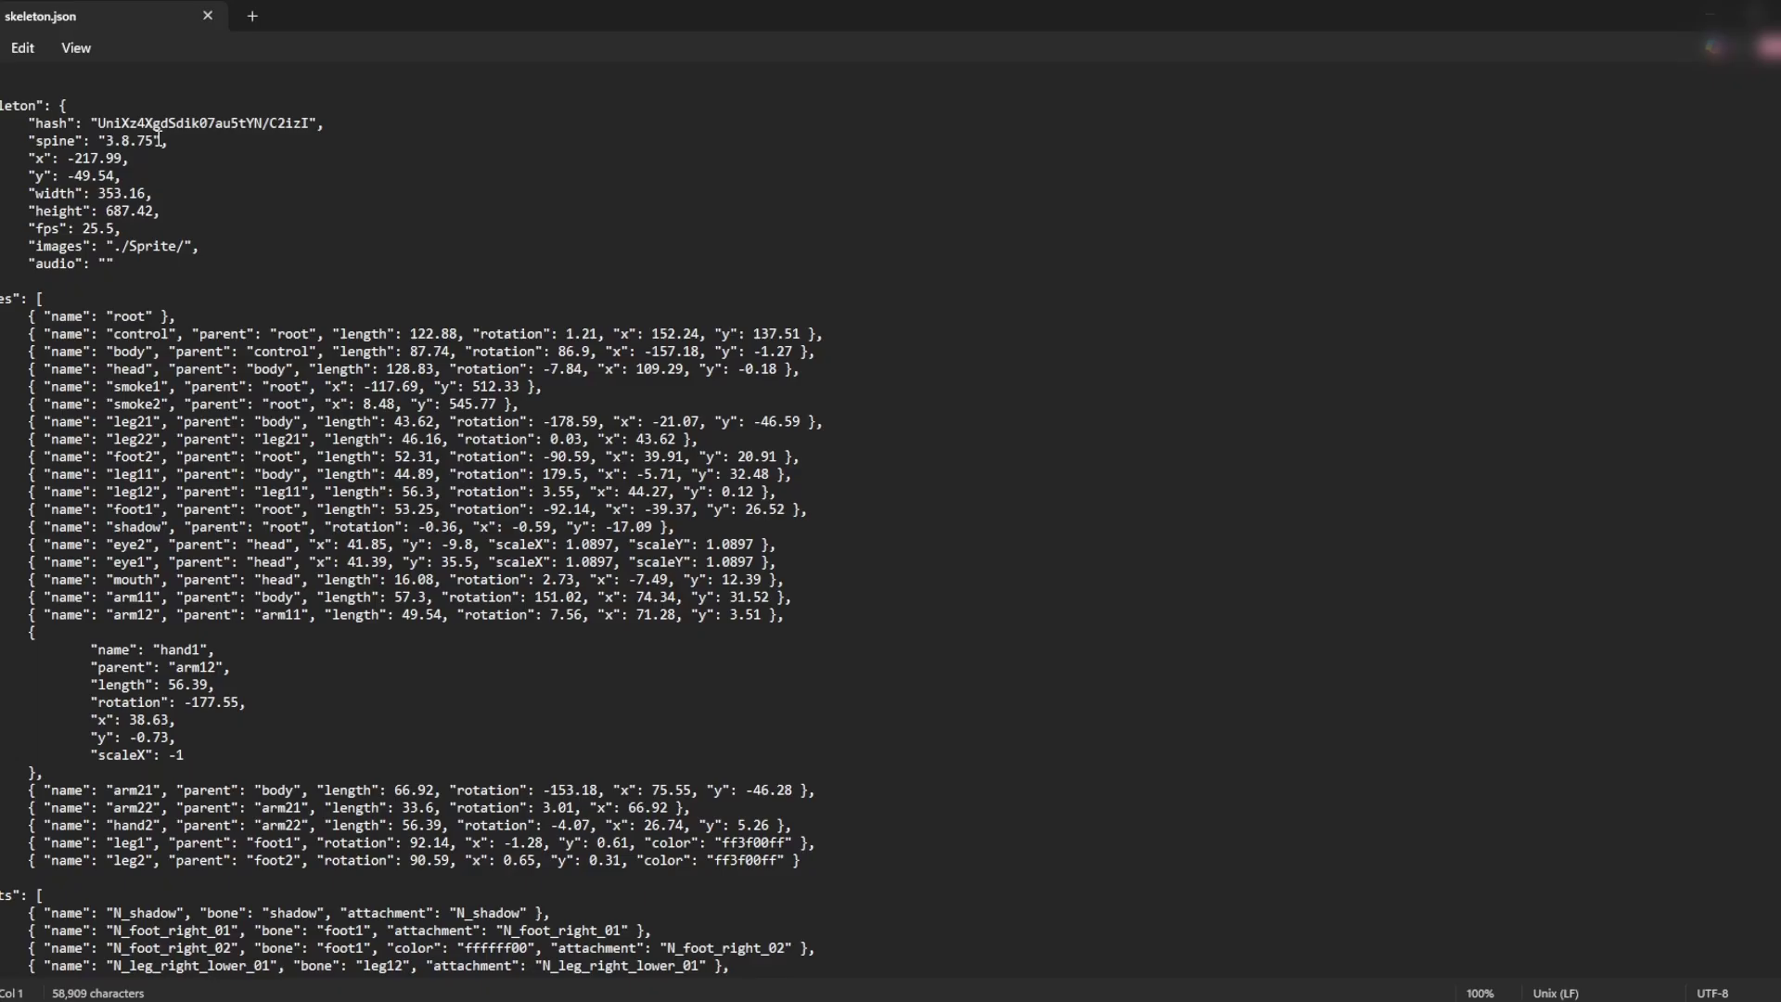
# Change the spine version in skeleton.json from 3.8.75 to 3.8.33-beta
pyautogui.moveTo(106, 140); pyautogui.dragTo(158, 141)
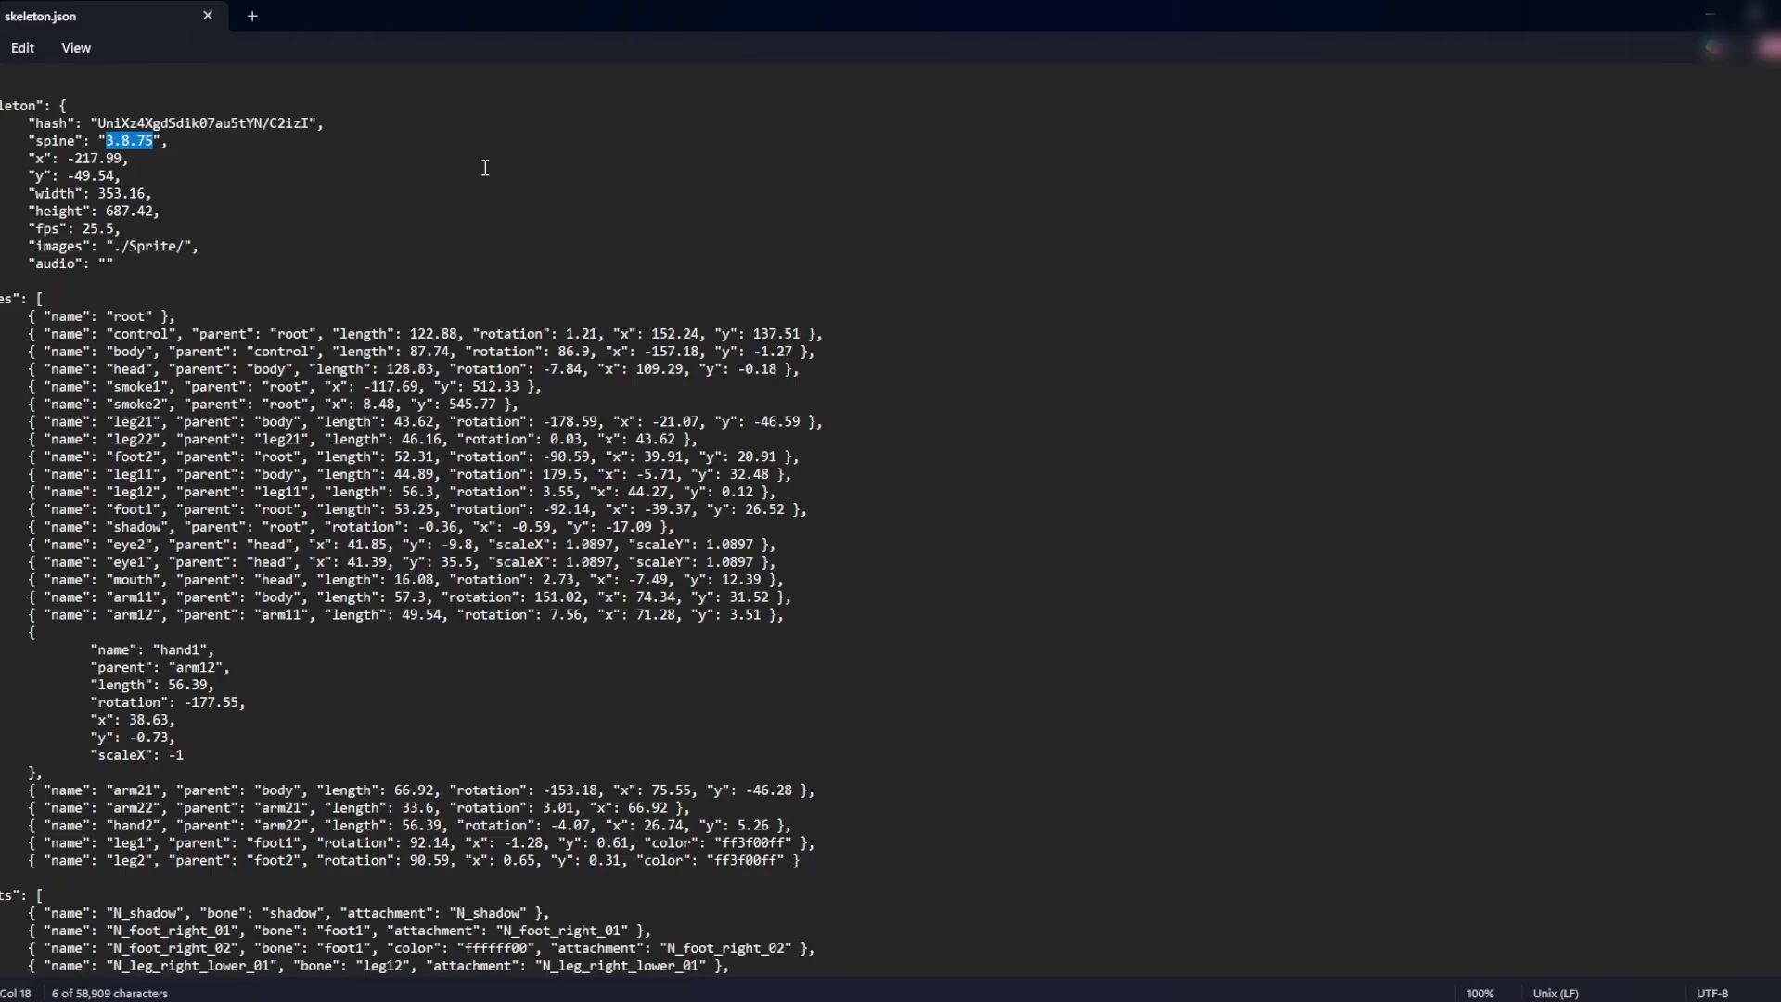
pyautogui.press('Left')
pyautogui.press('Right')
pyautogui.press('Right')
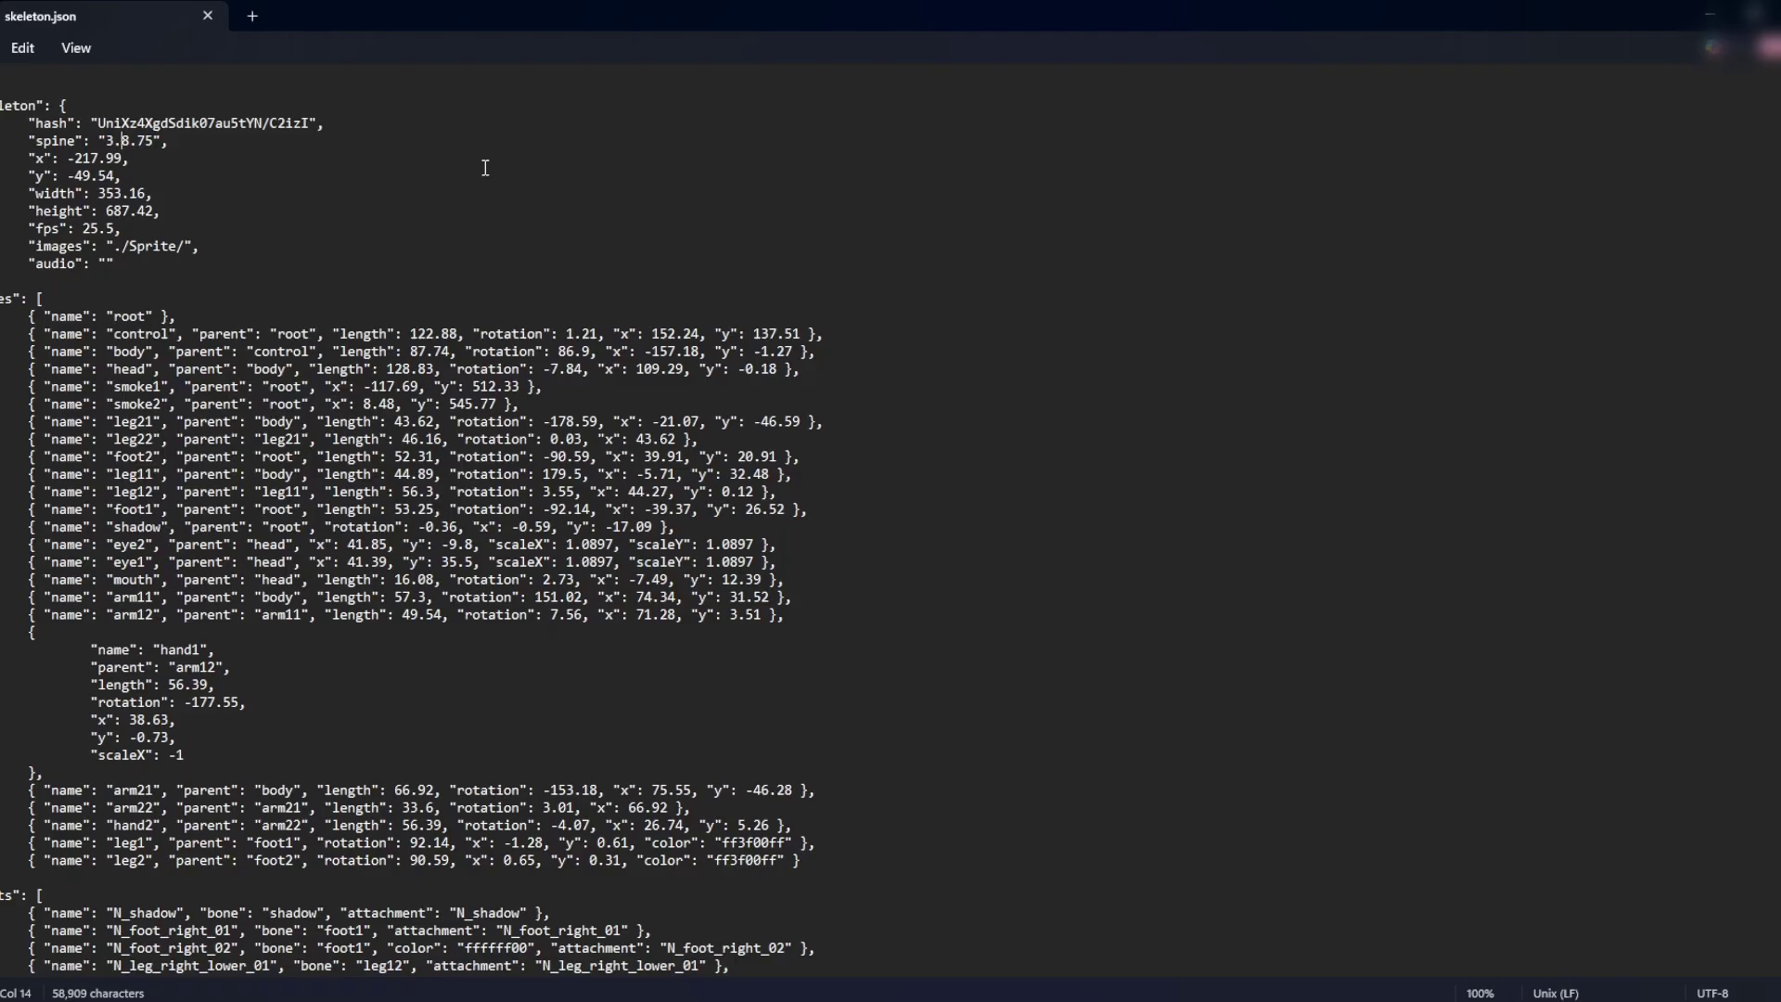
pyautogui.press('BackSpace')
pyautogui.press('Delete')
pyautogui.write('33-beta')
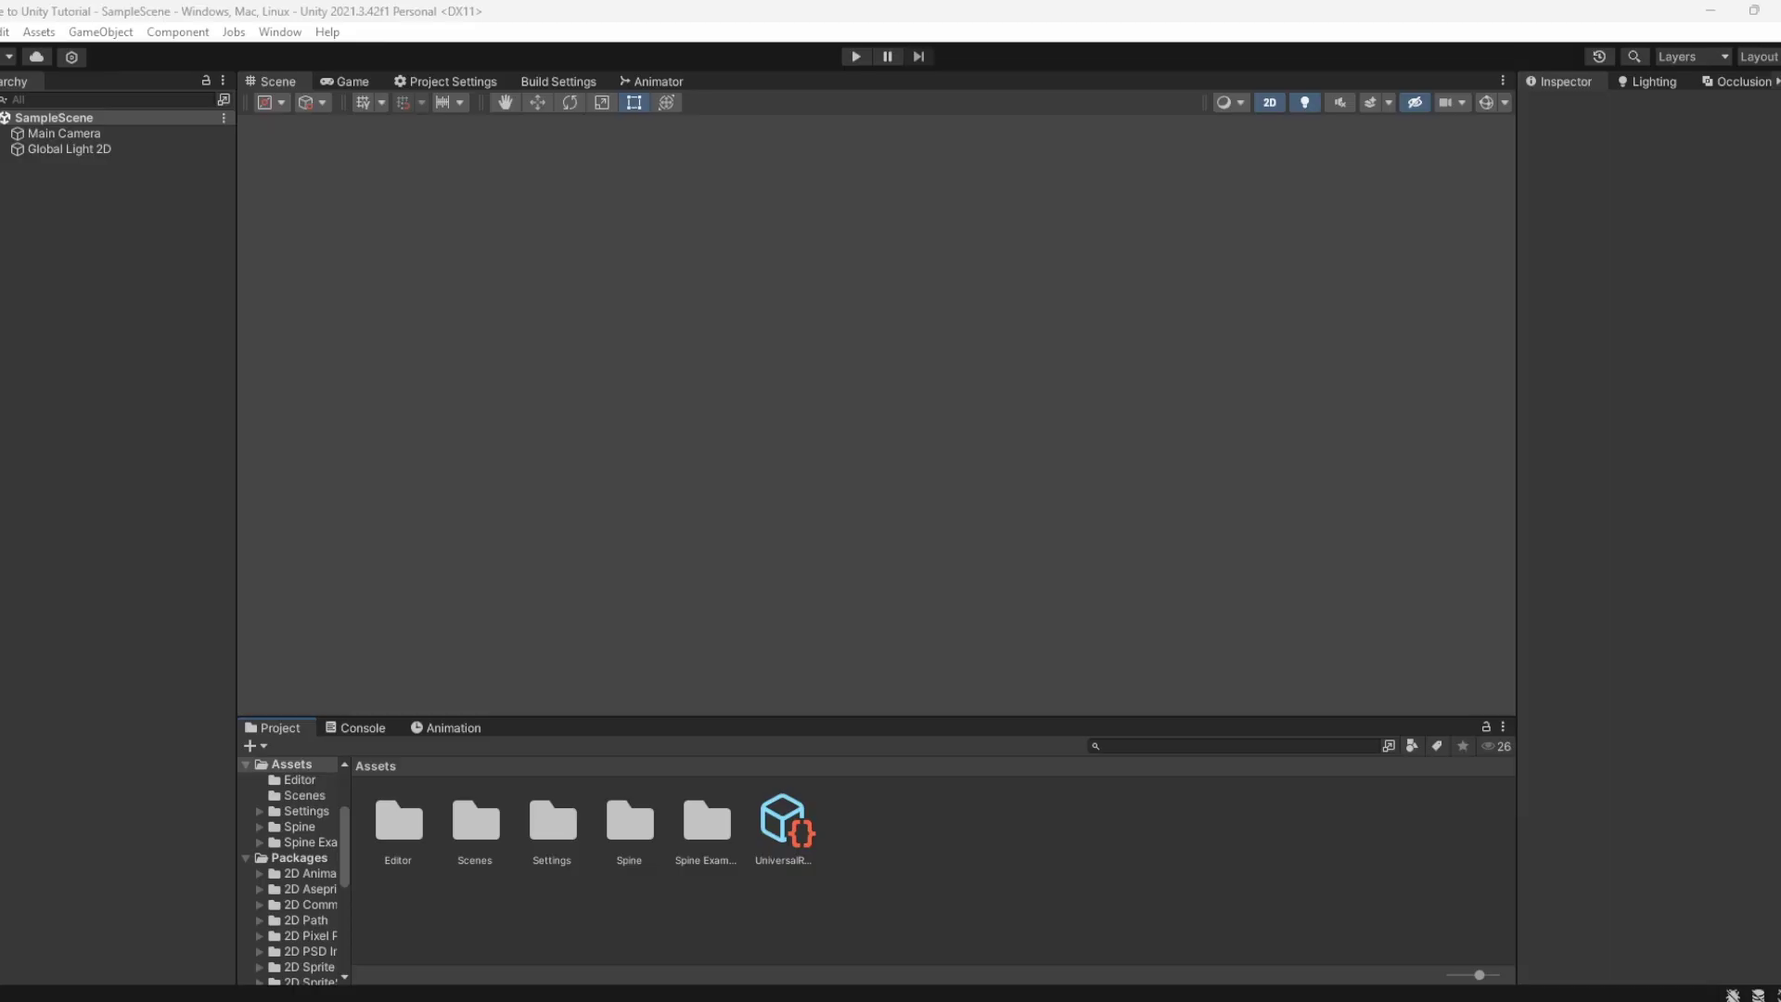
# Select skeleton_SkeletonData and preview its T1 animation in the Inspector
pyautogui.click(1169, 875)
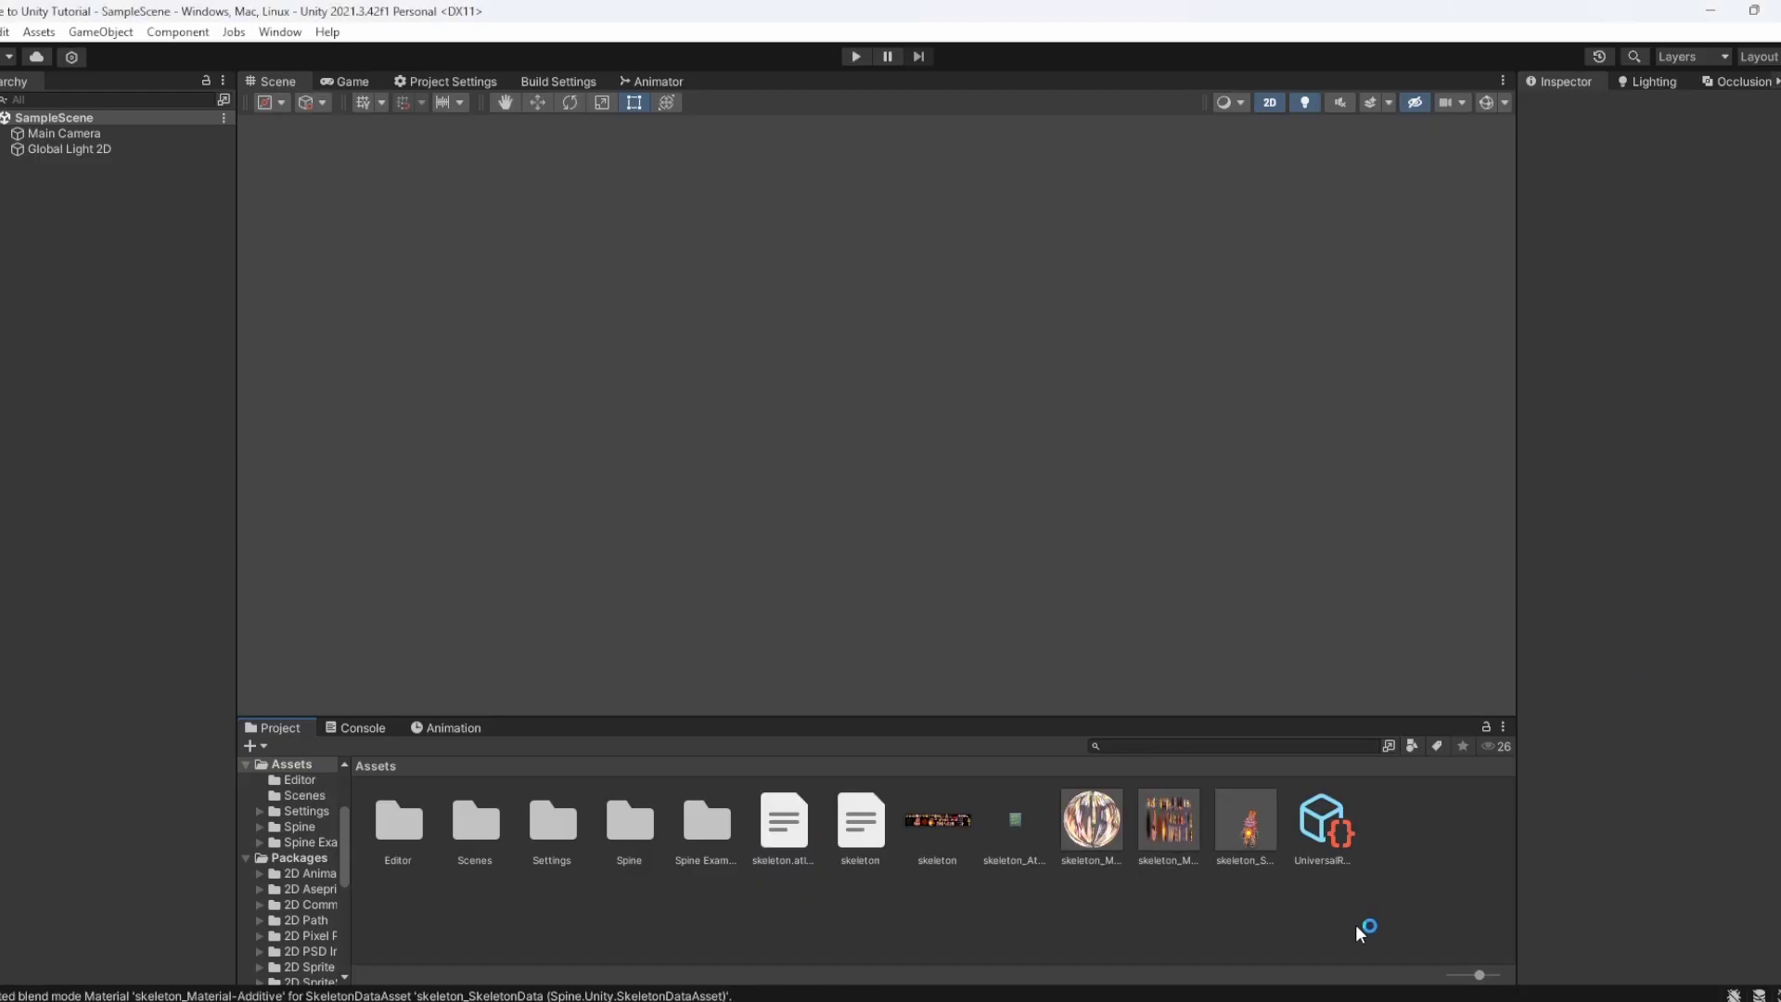
pyautogui.click(1260, 859)
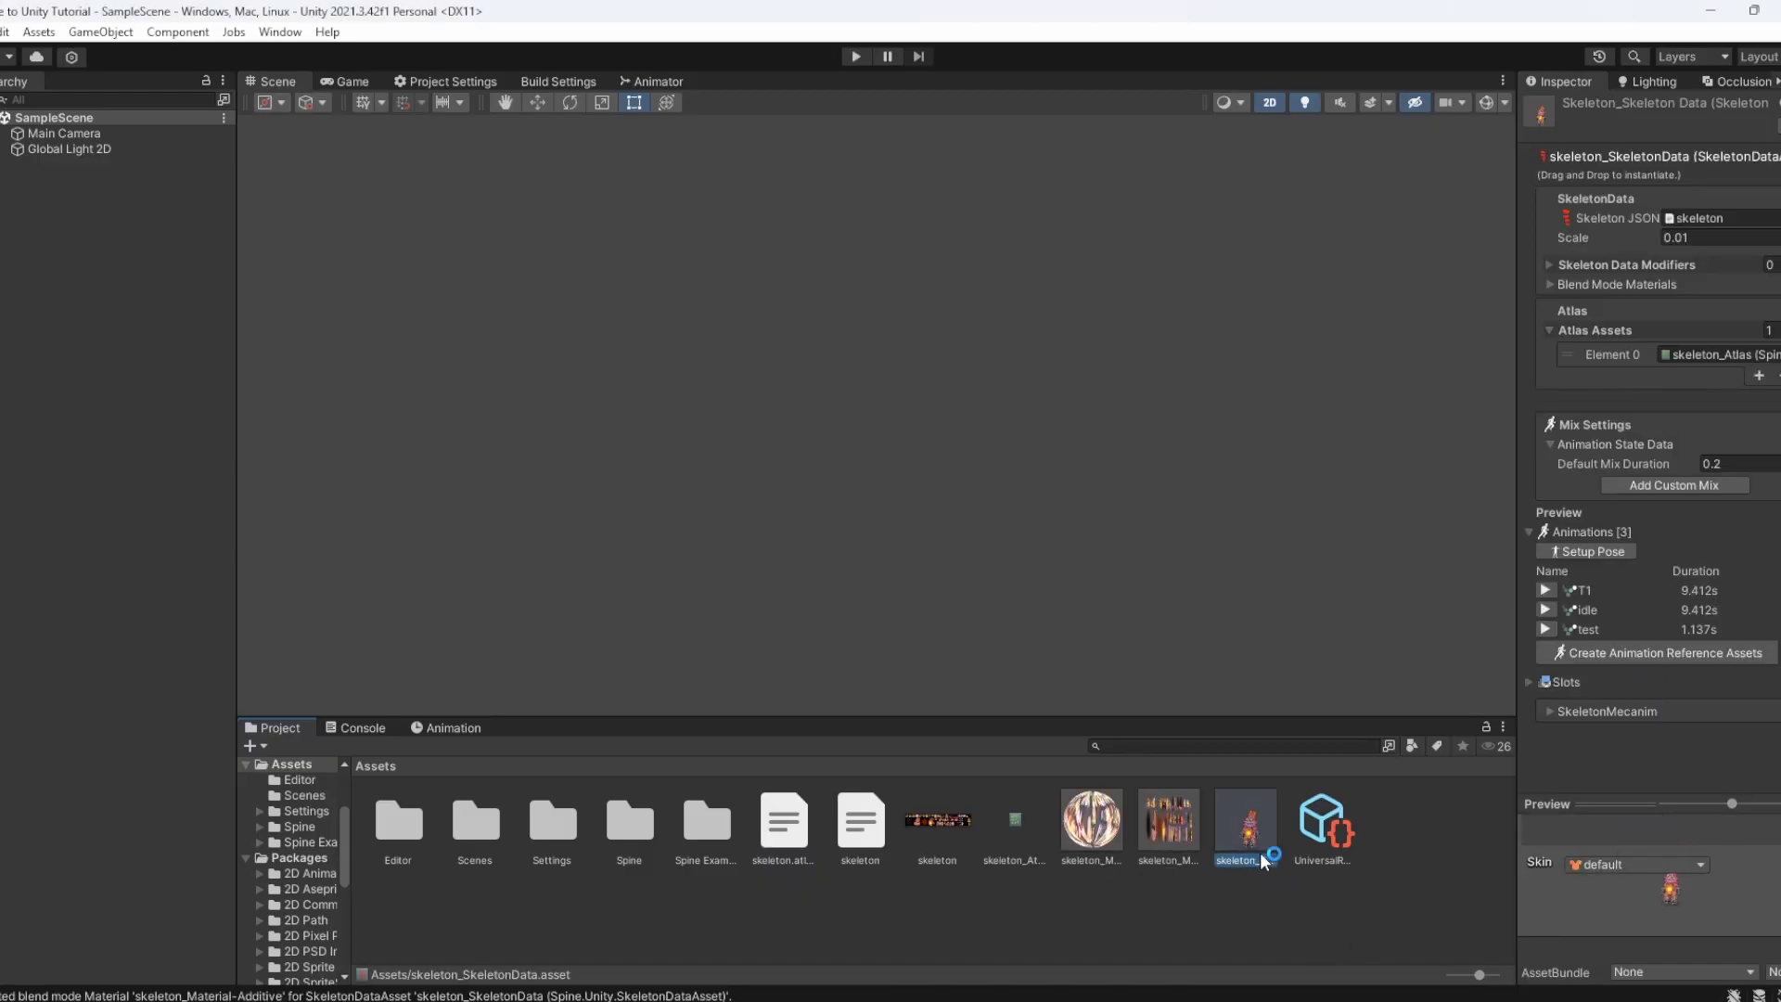
pyautogui.click(1677, 900)
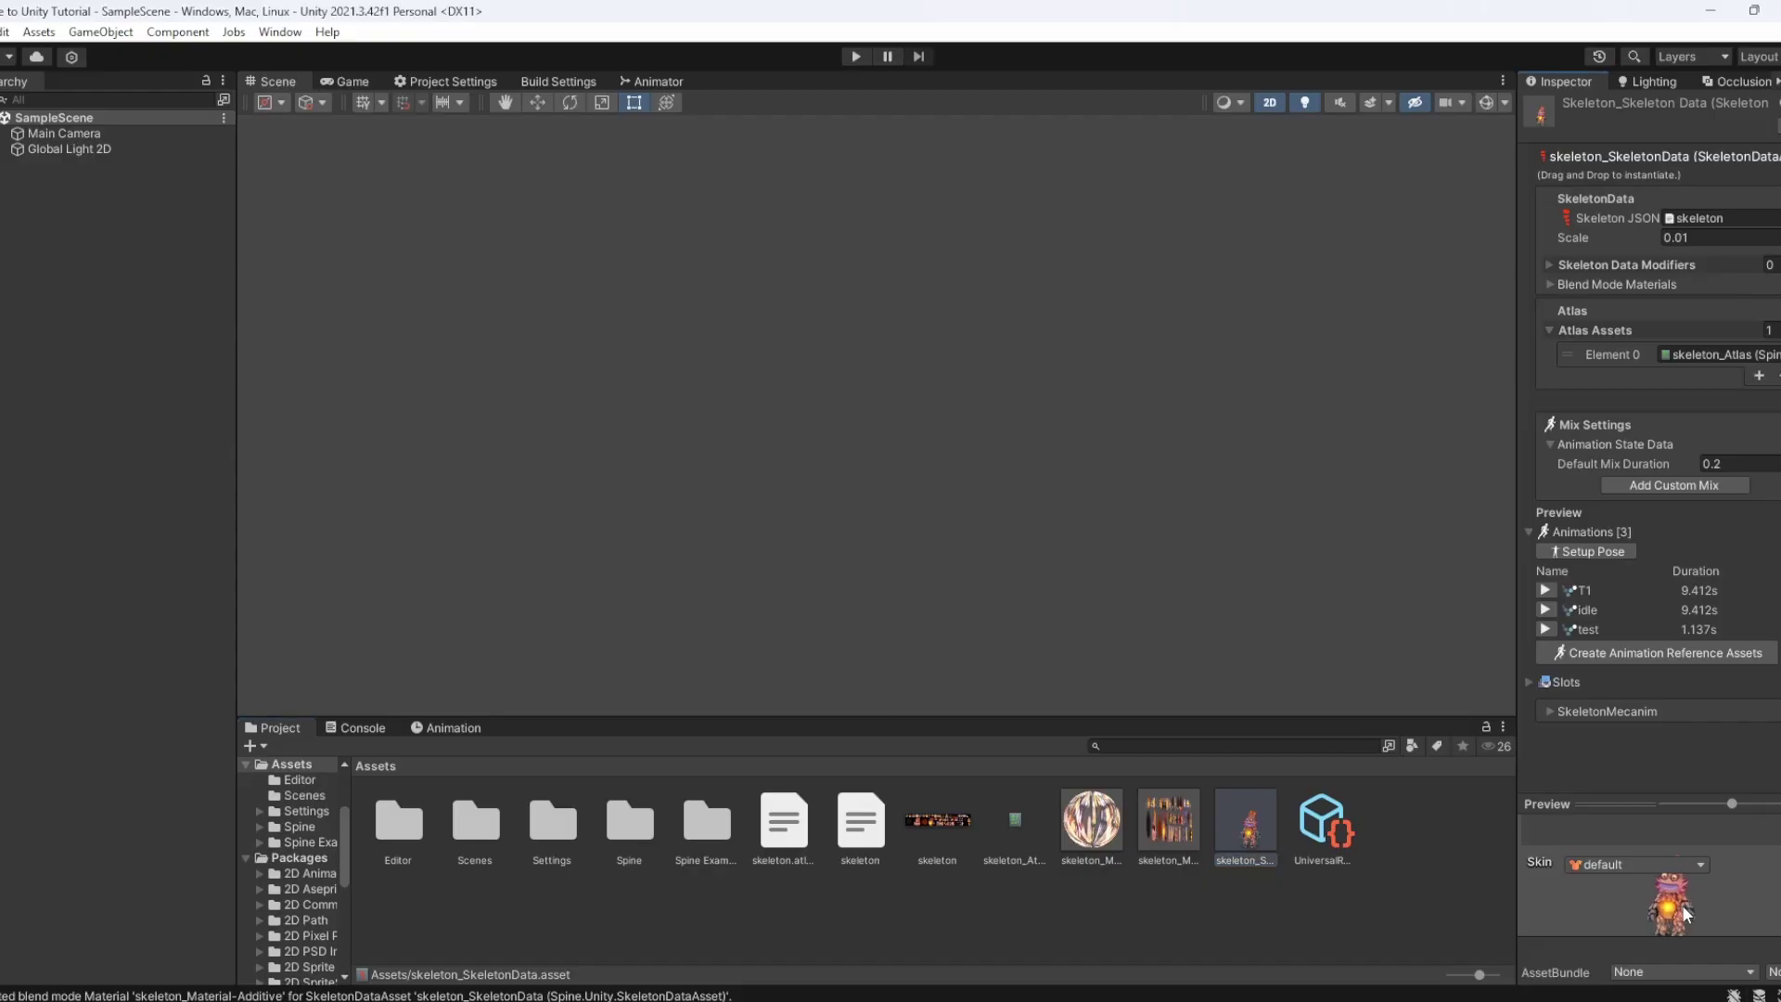
pyautogui.scroll(3, 1677, 904)
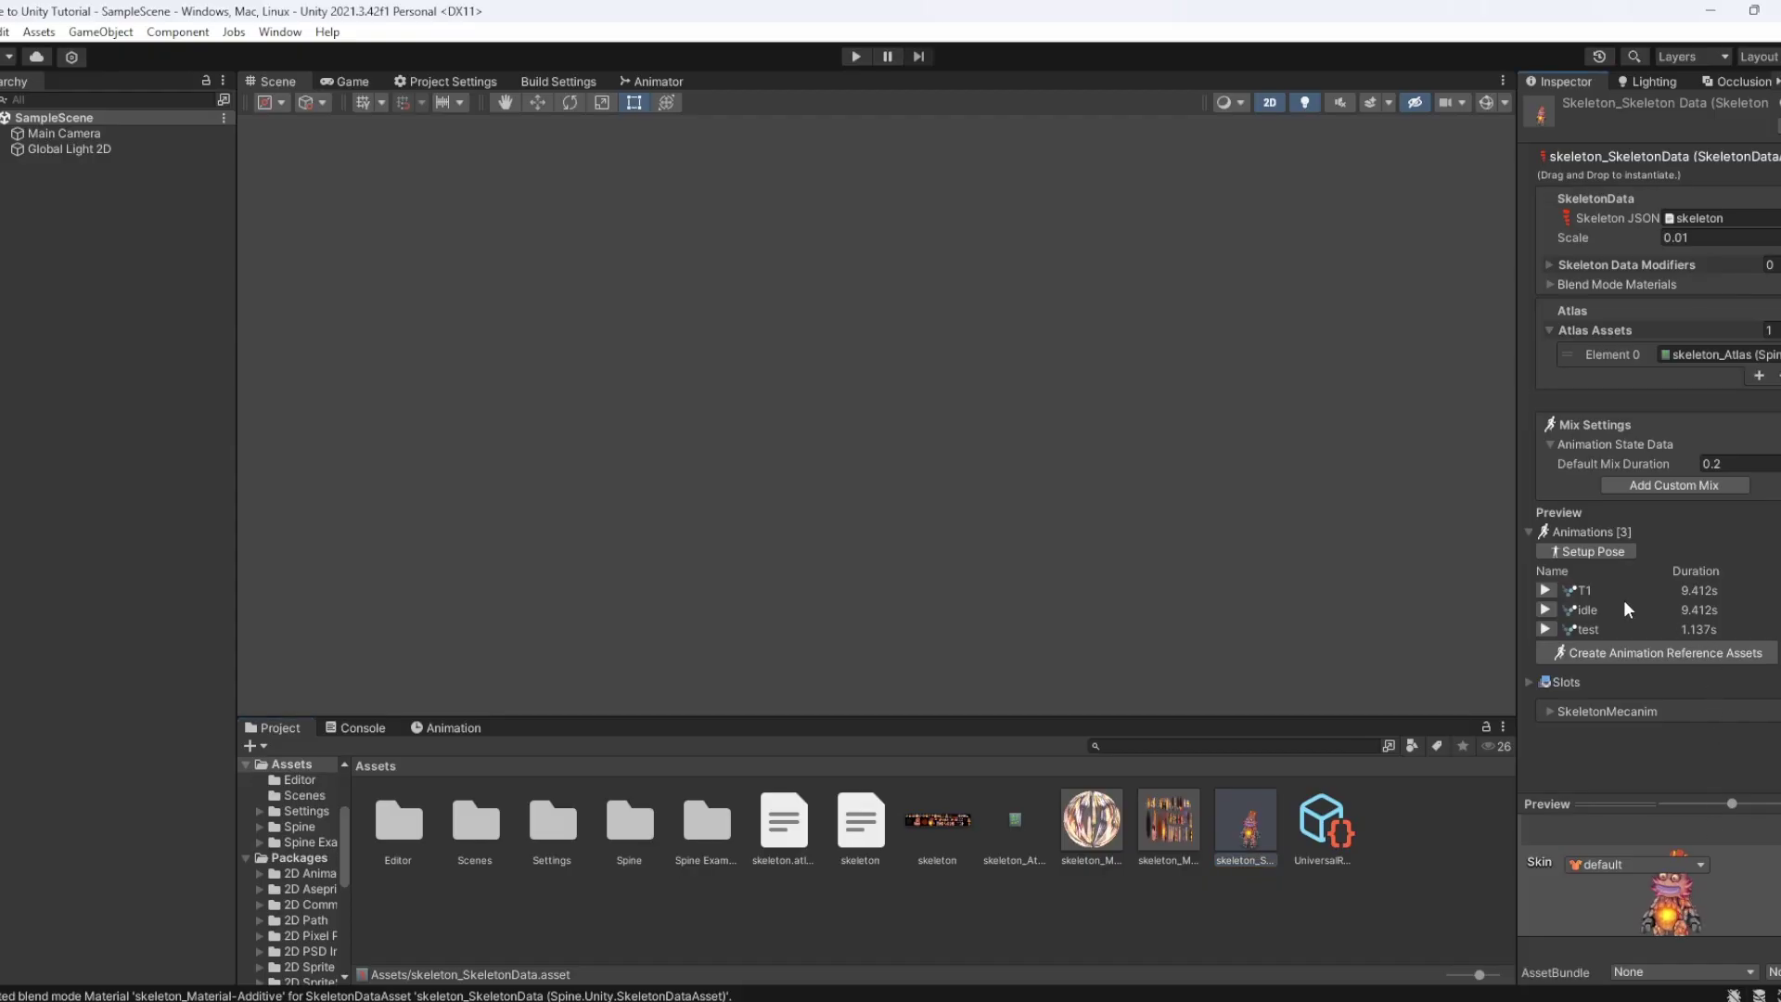
pyautogui.click(1548, 591)
pyautogui.click(1373, 924)
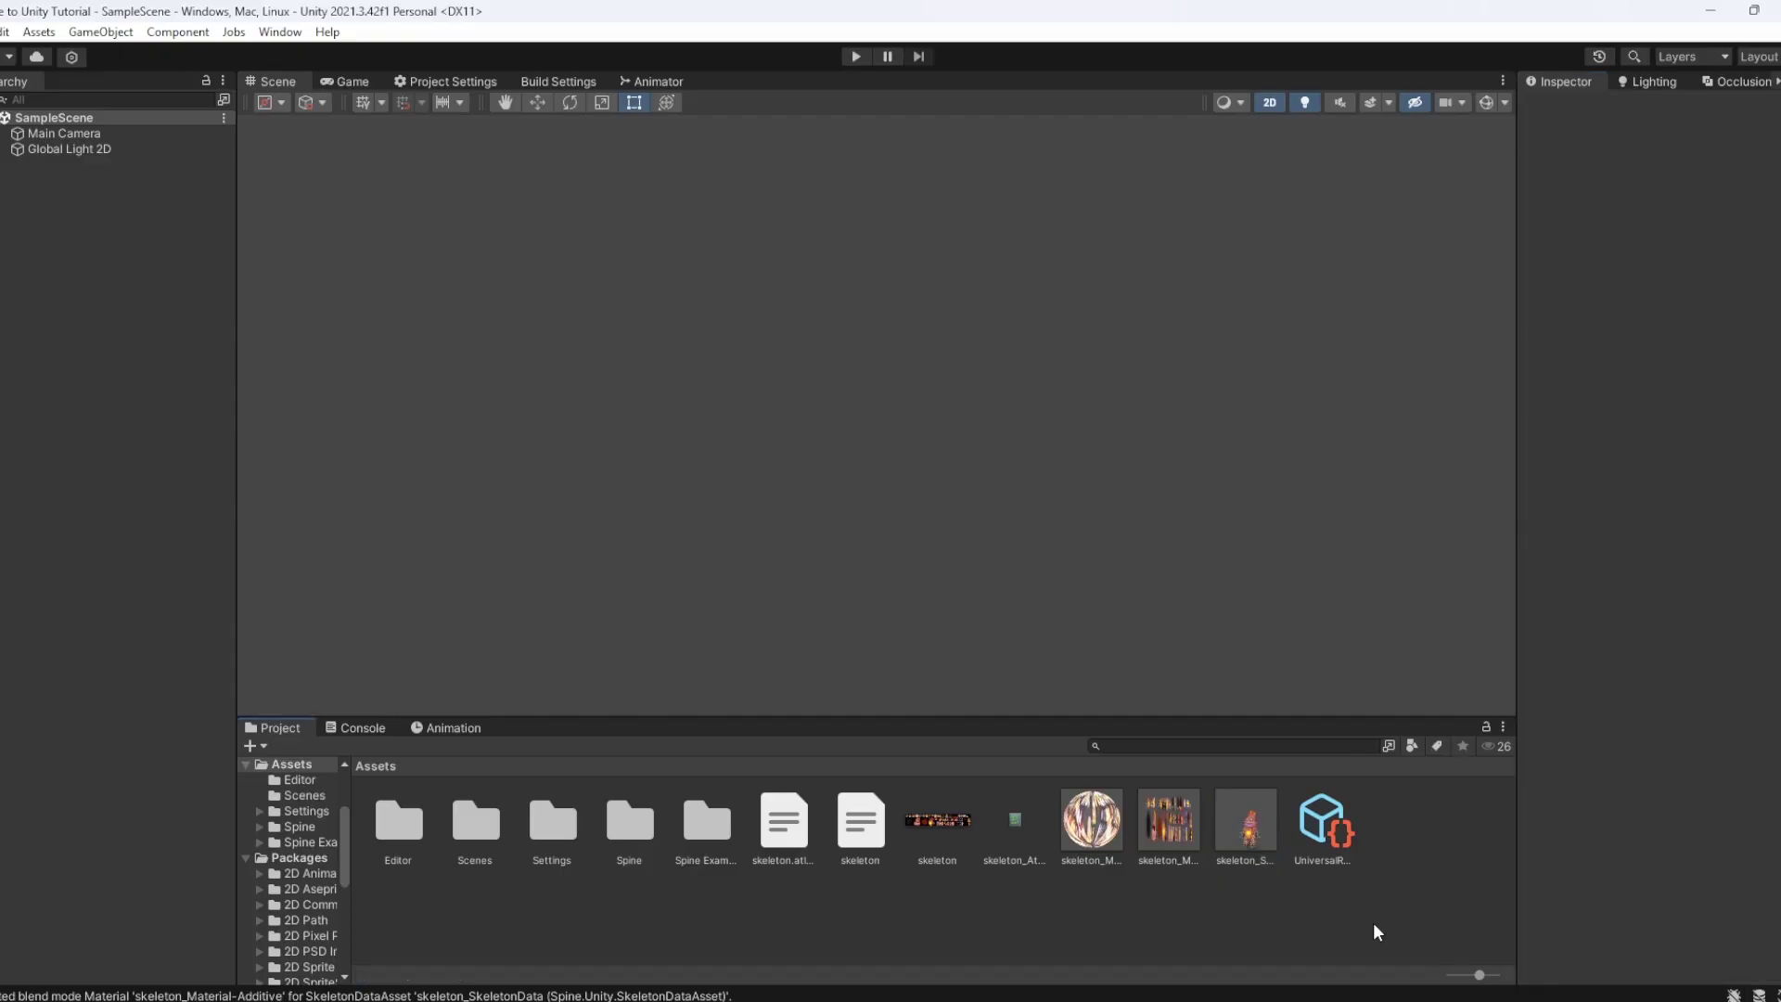
# Give skeleton_Material-Additive the Universal Render Pipeline > 2D > Sprite-Lit-Default shader
pyautogui.click(1090, 826)
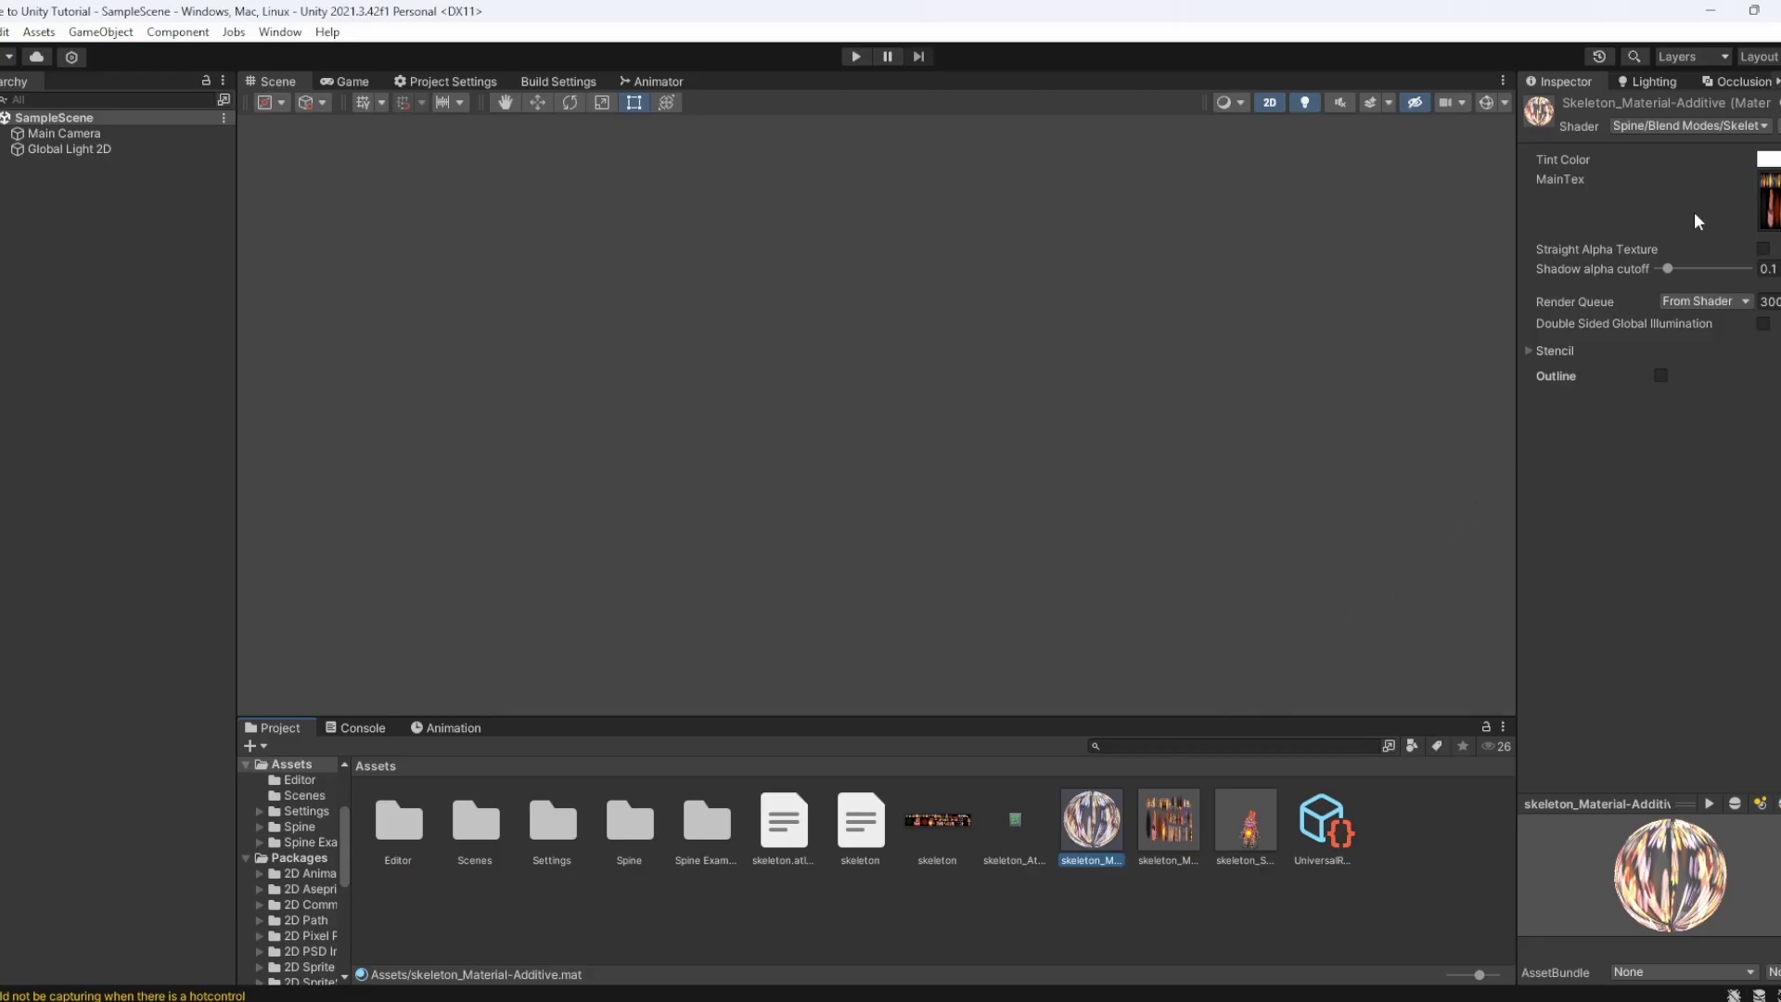
pyautogui.click(1684, 128)
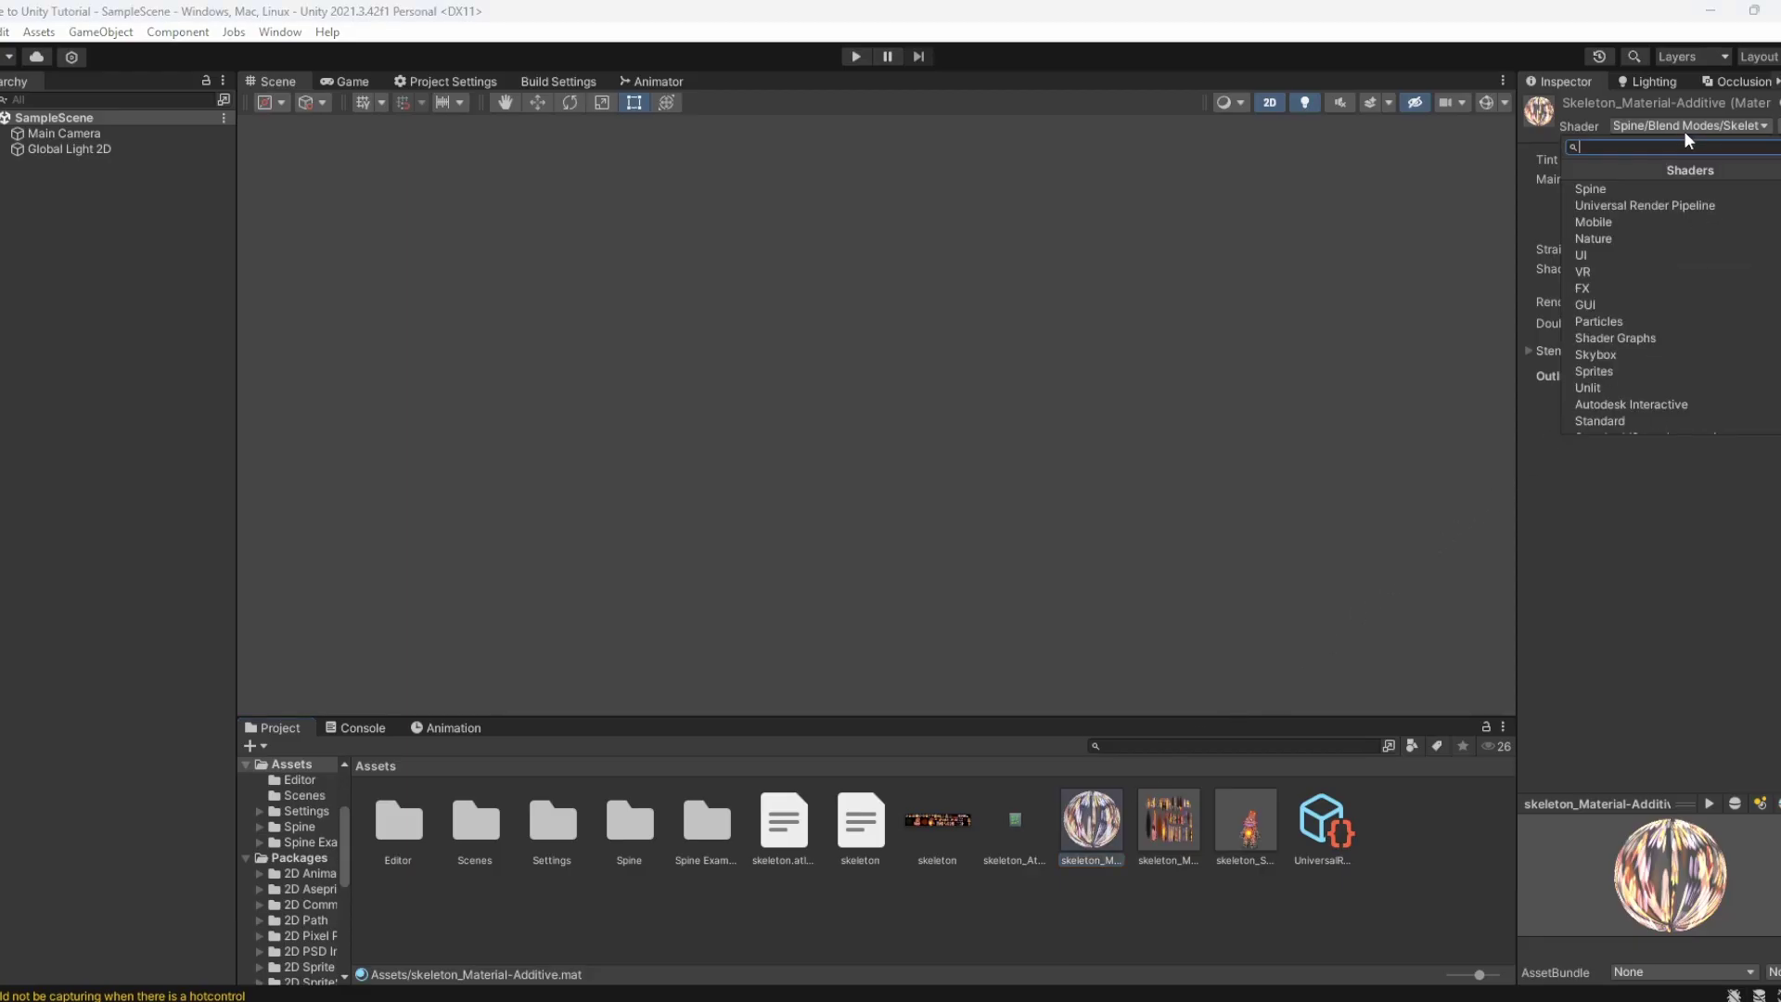
pyautogui.click(1683, 205)
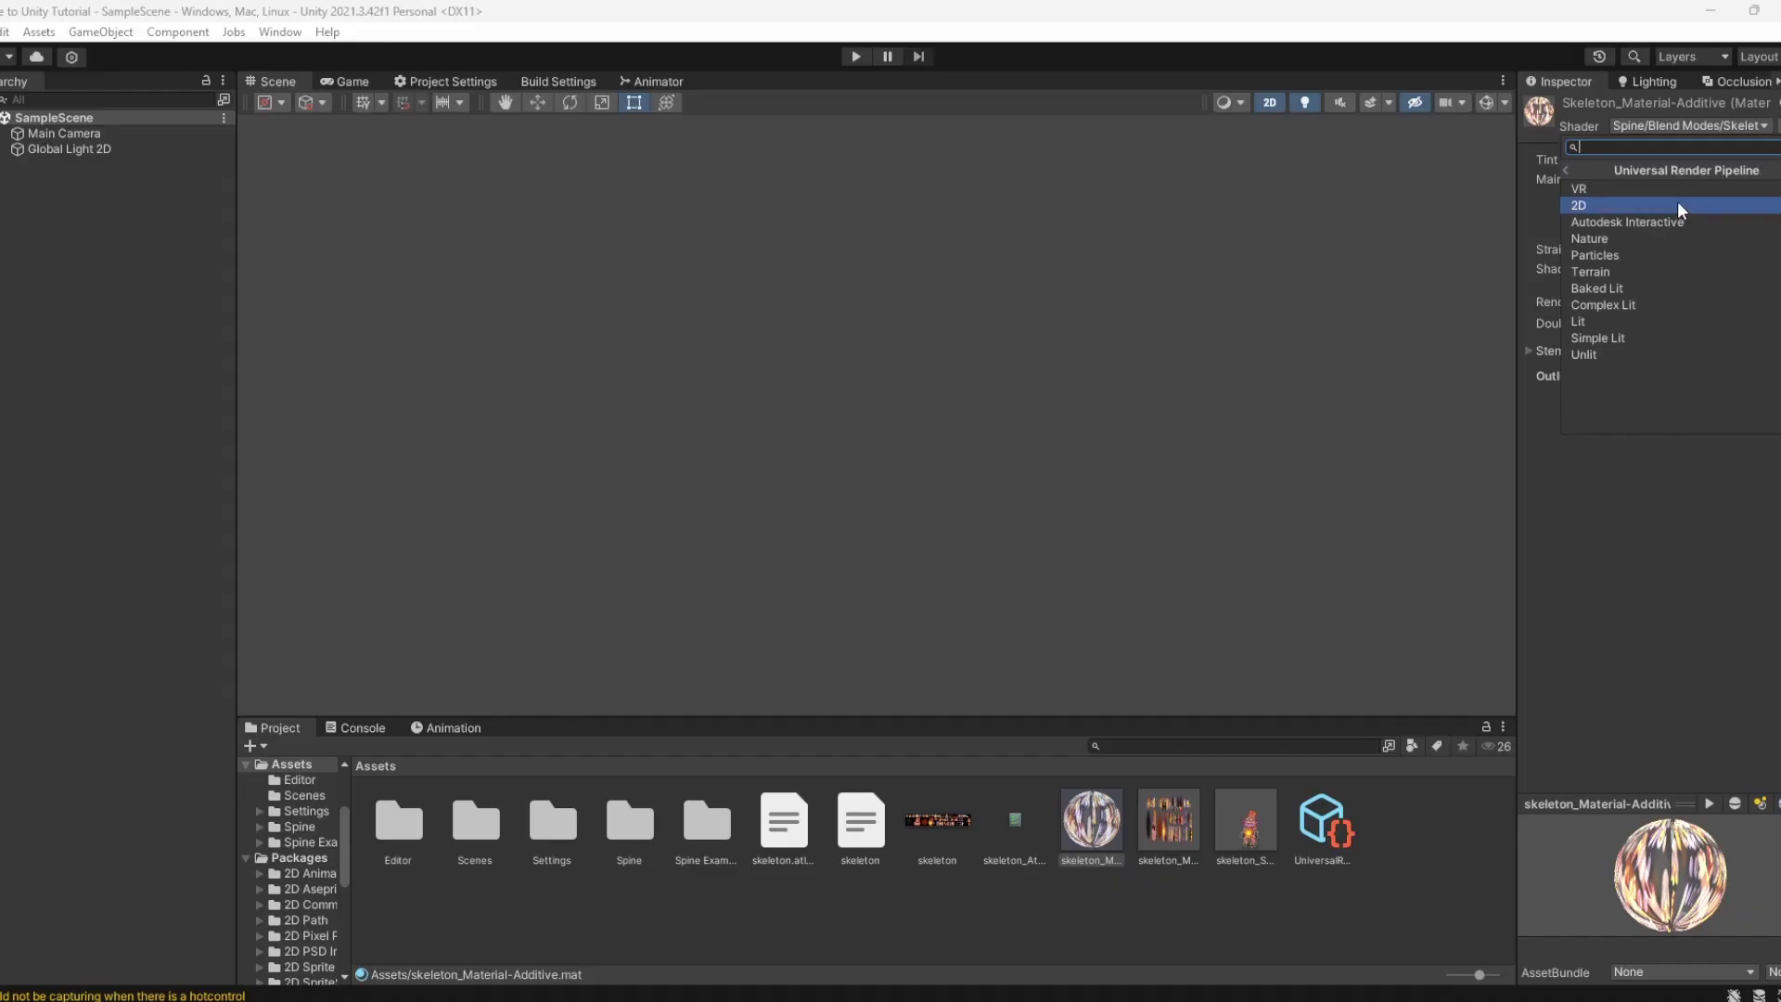
pyautogui.click(1677, 203)
pyautogui.click(1662, 190)
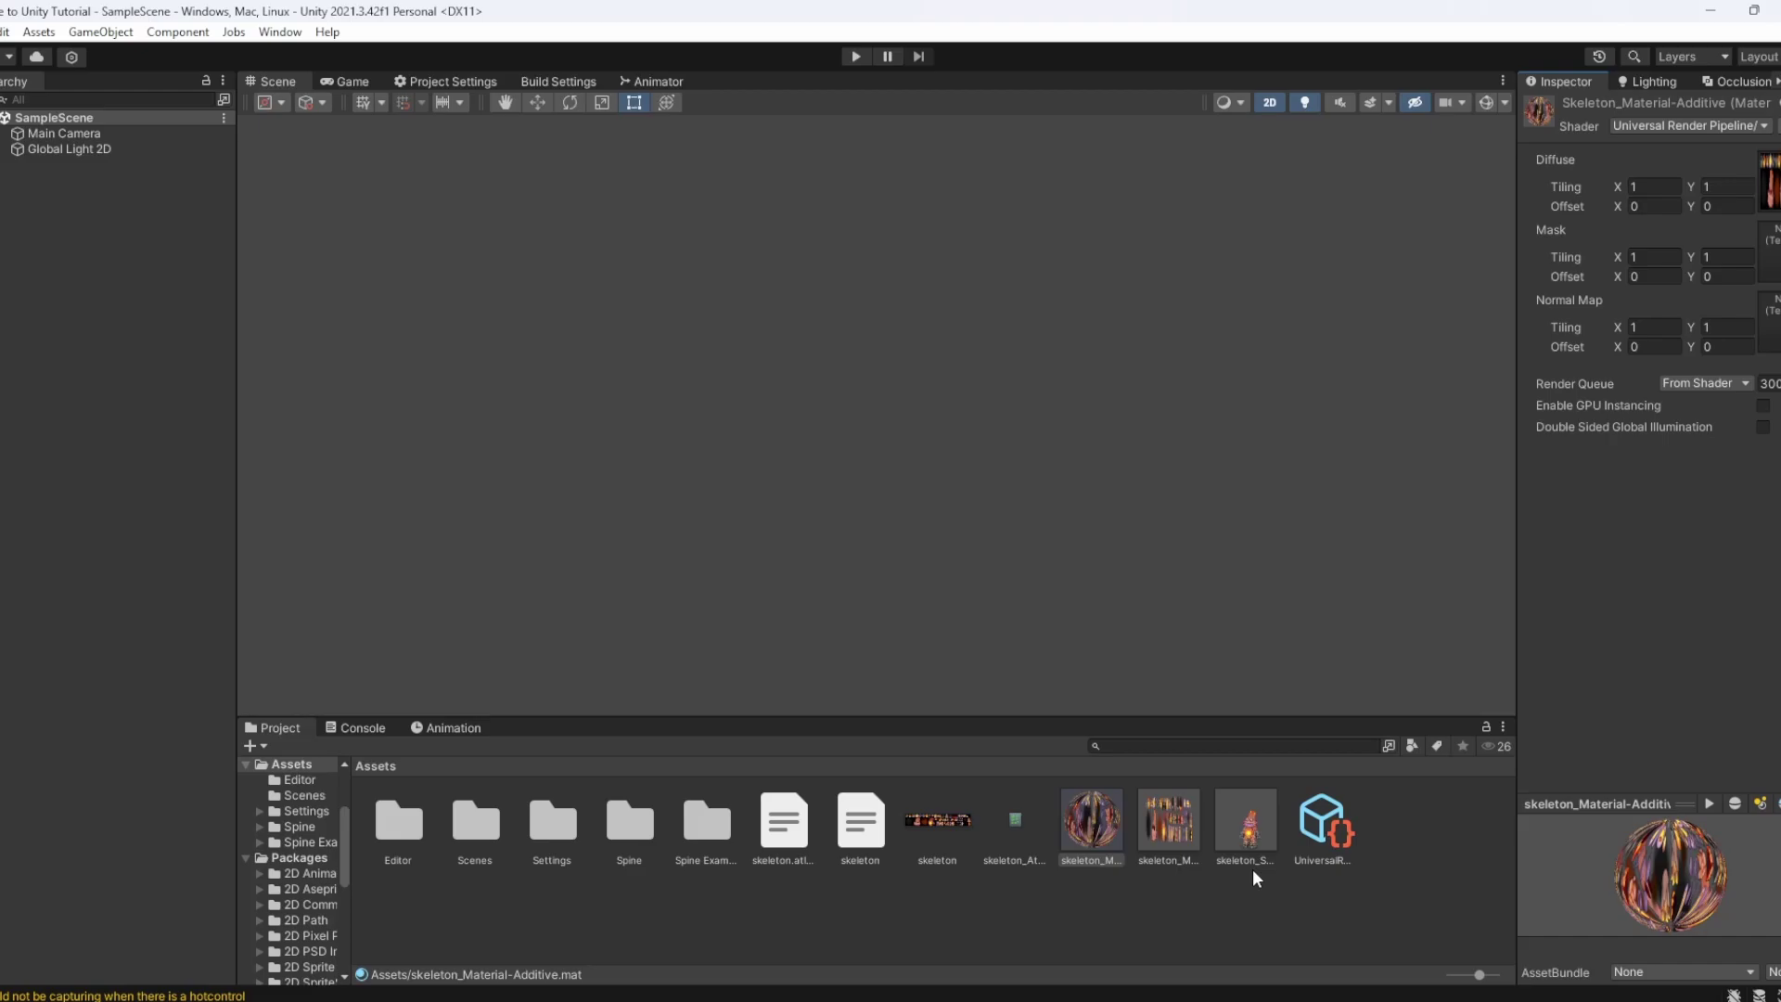
pyautogui.click(1247, 831)
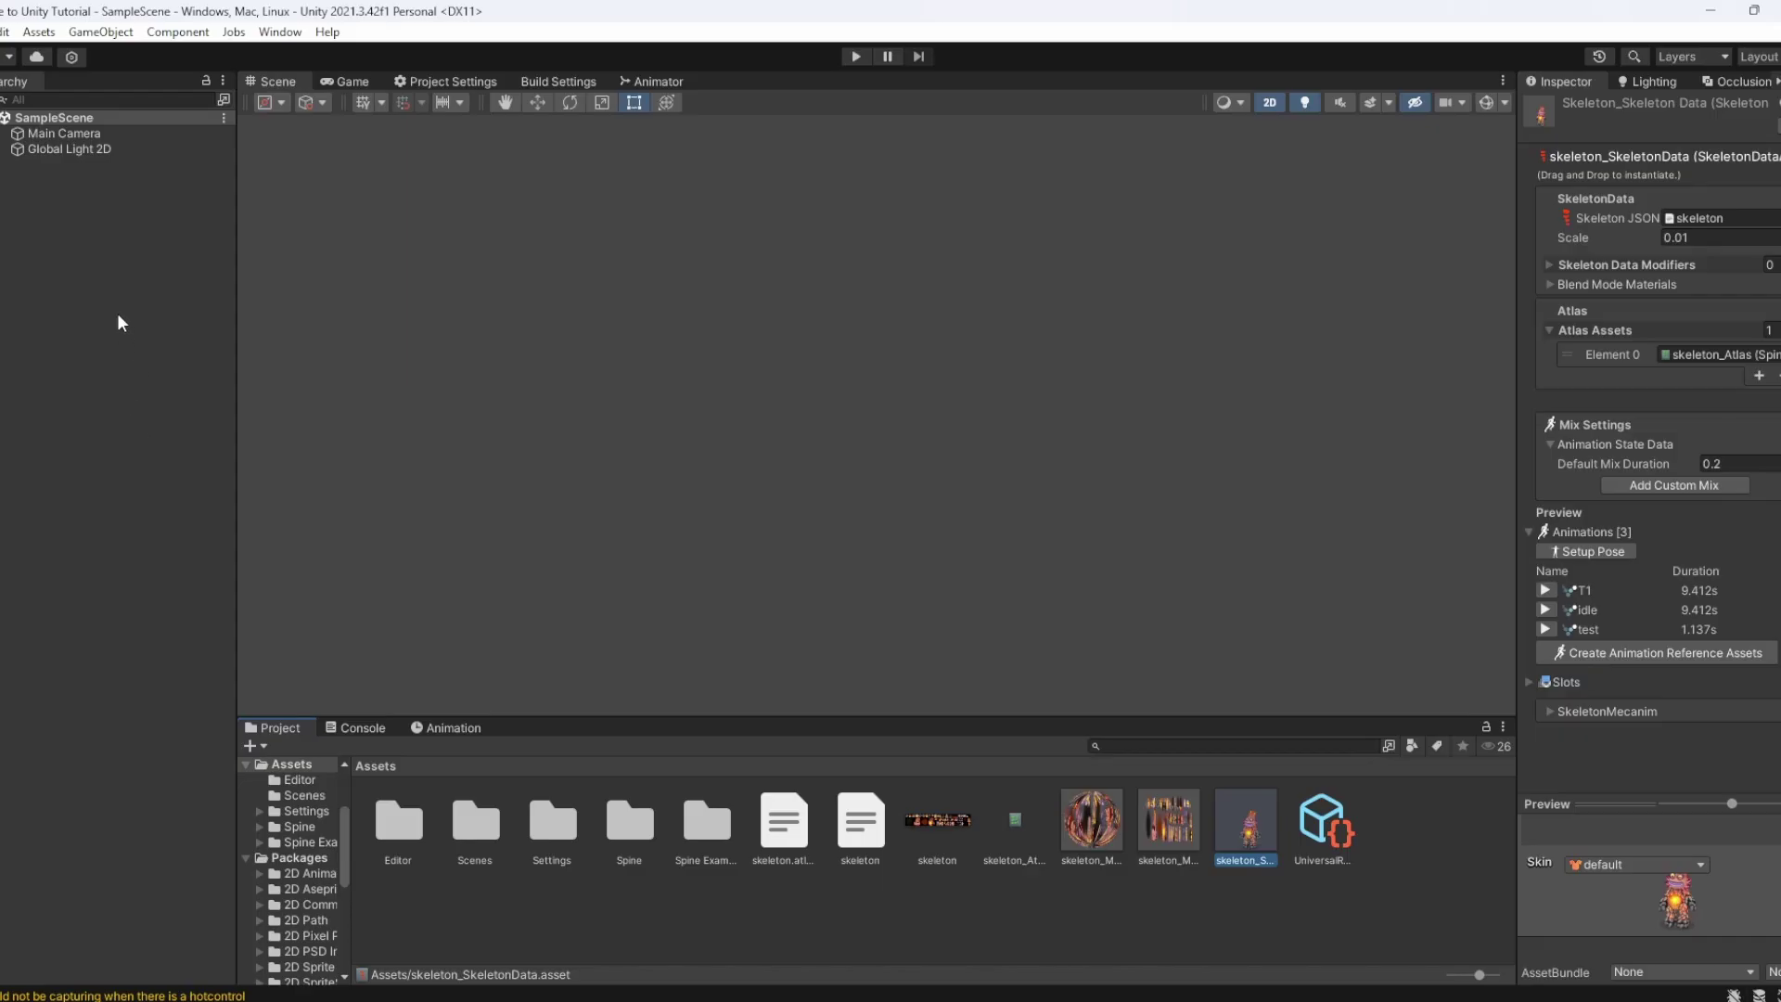
# Add a New SkeletonAnimation object to the scene
pyautogui.rightClick(111, 286)
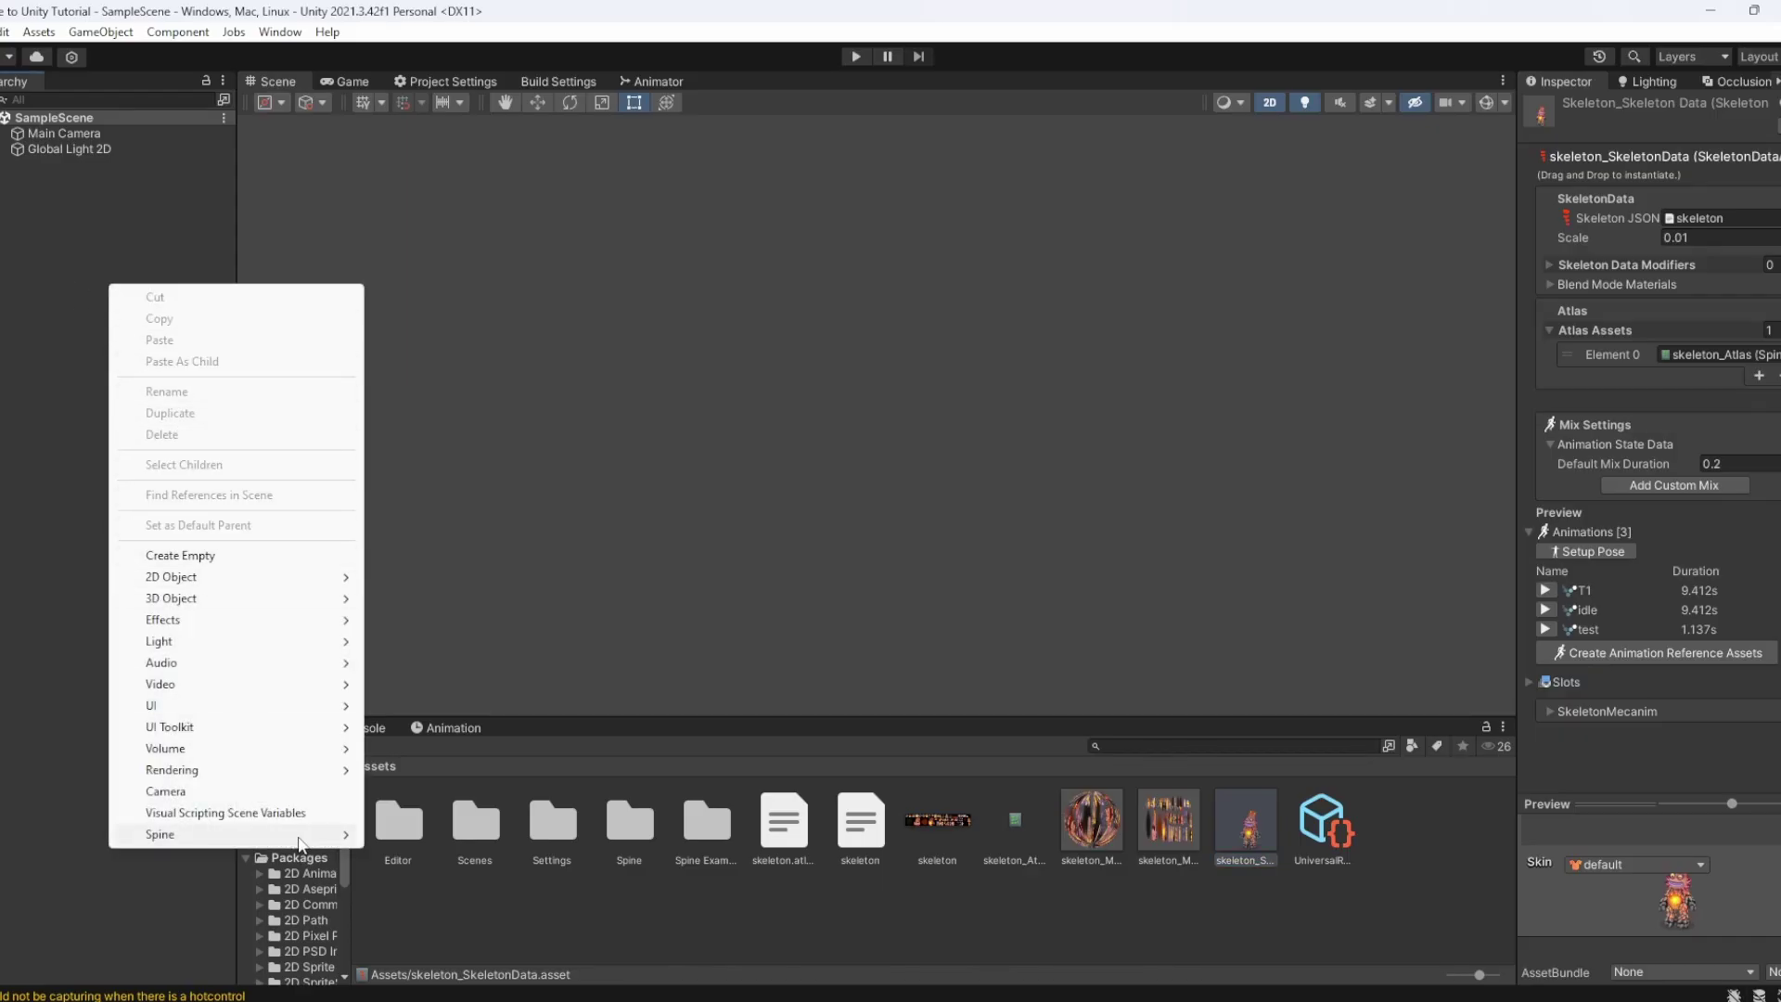
pyautogui.moveTo(300, 843)
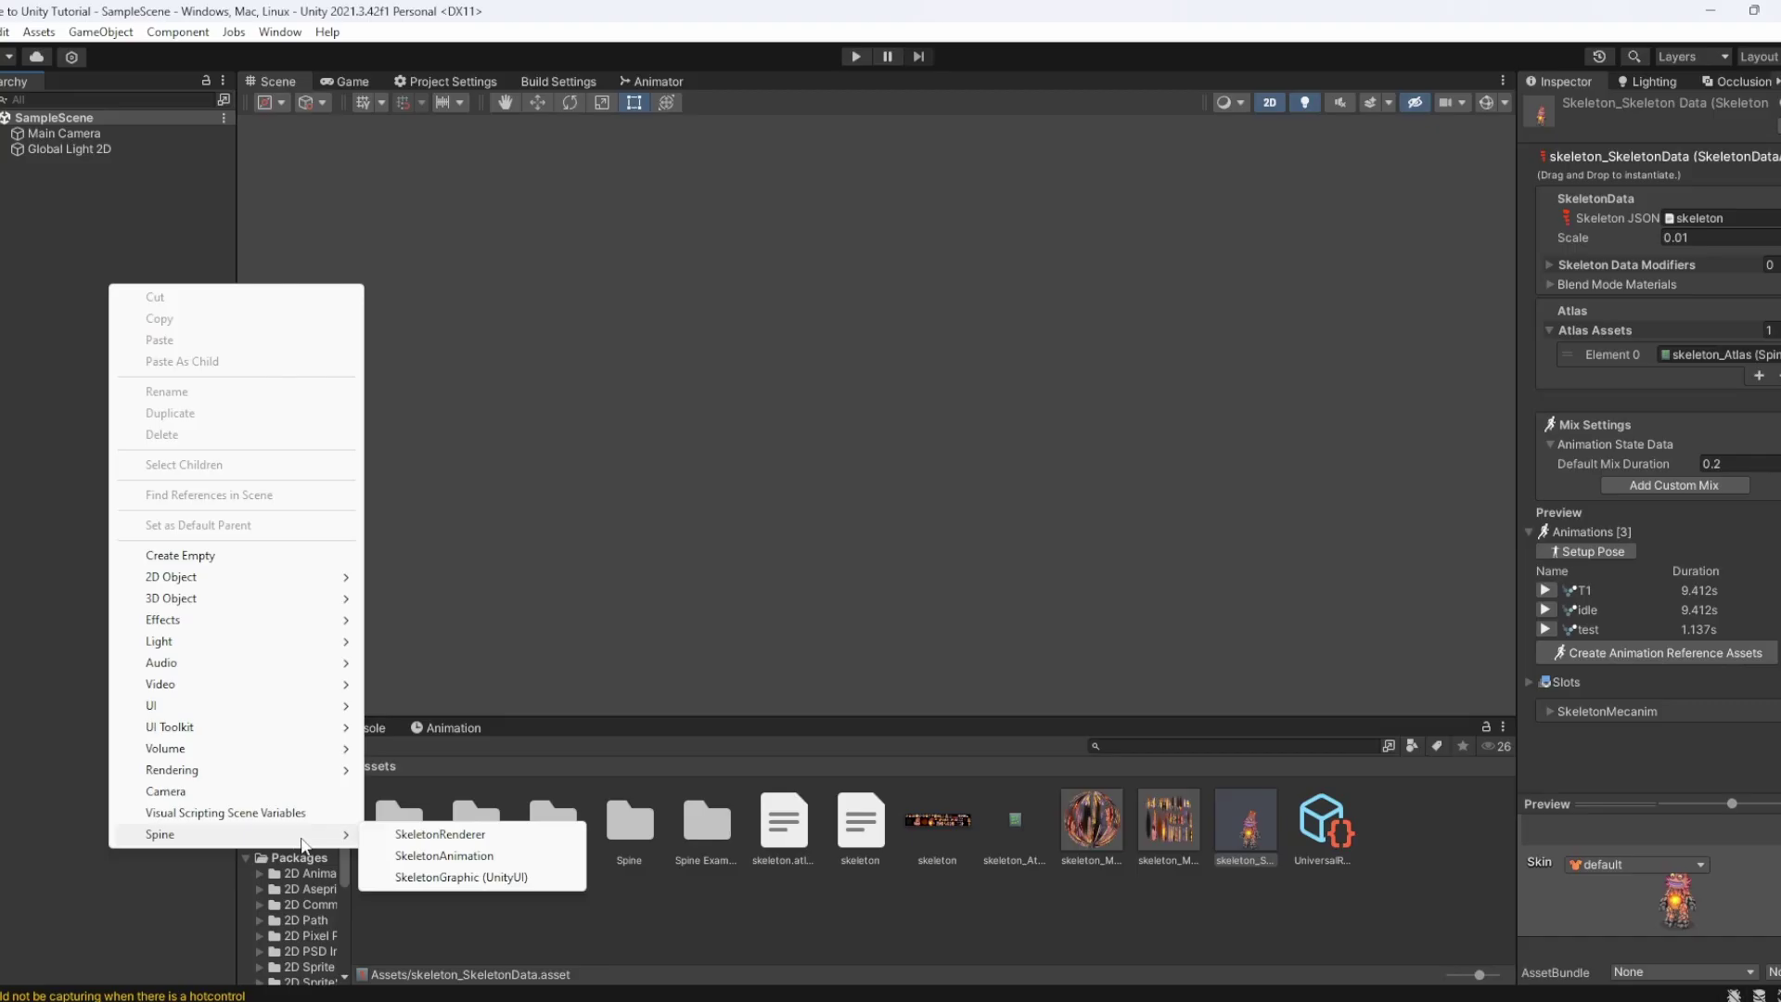
pyautogui.click(414, 856)
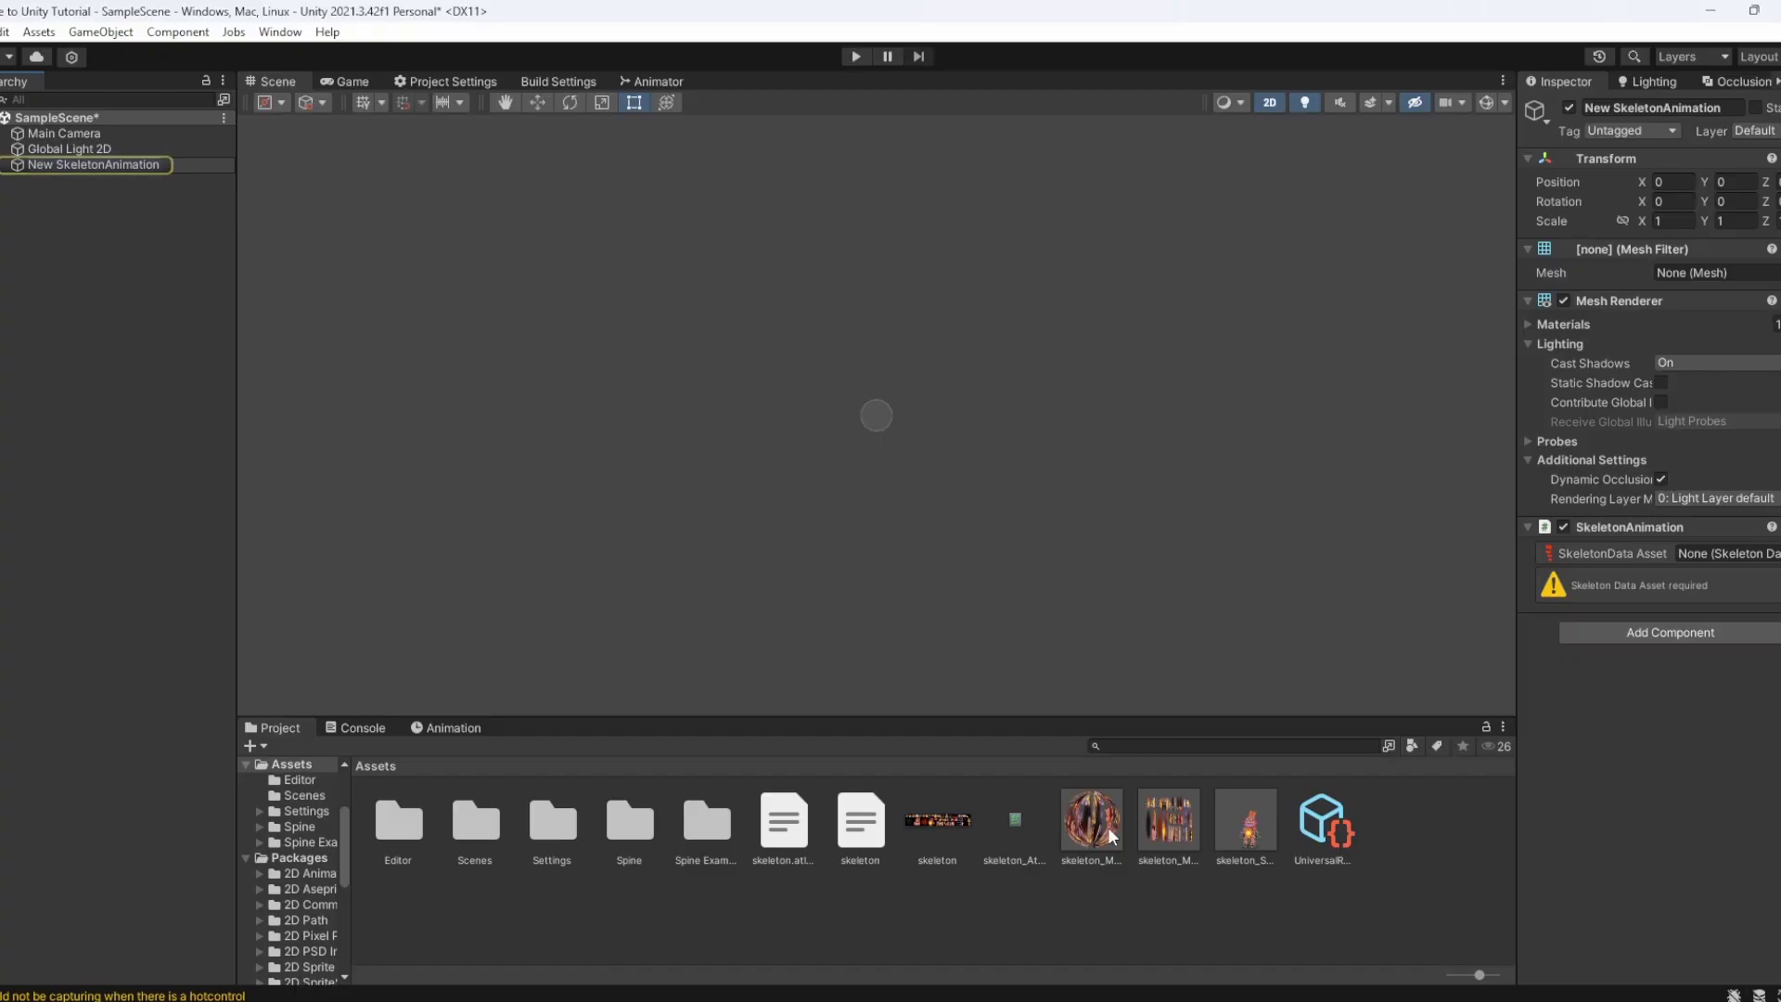
# Assign skeleton_SkeletonData to its SkeletonData Asset field and centre the monster in view
pyautogui.moveTo(1246, 821); pyautogui.dragTo(1729, 554)
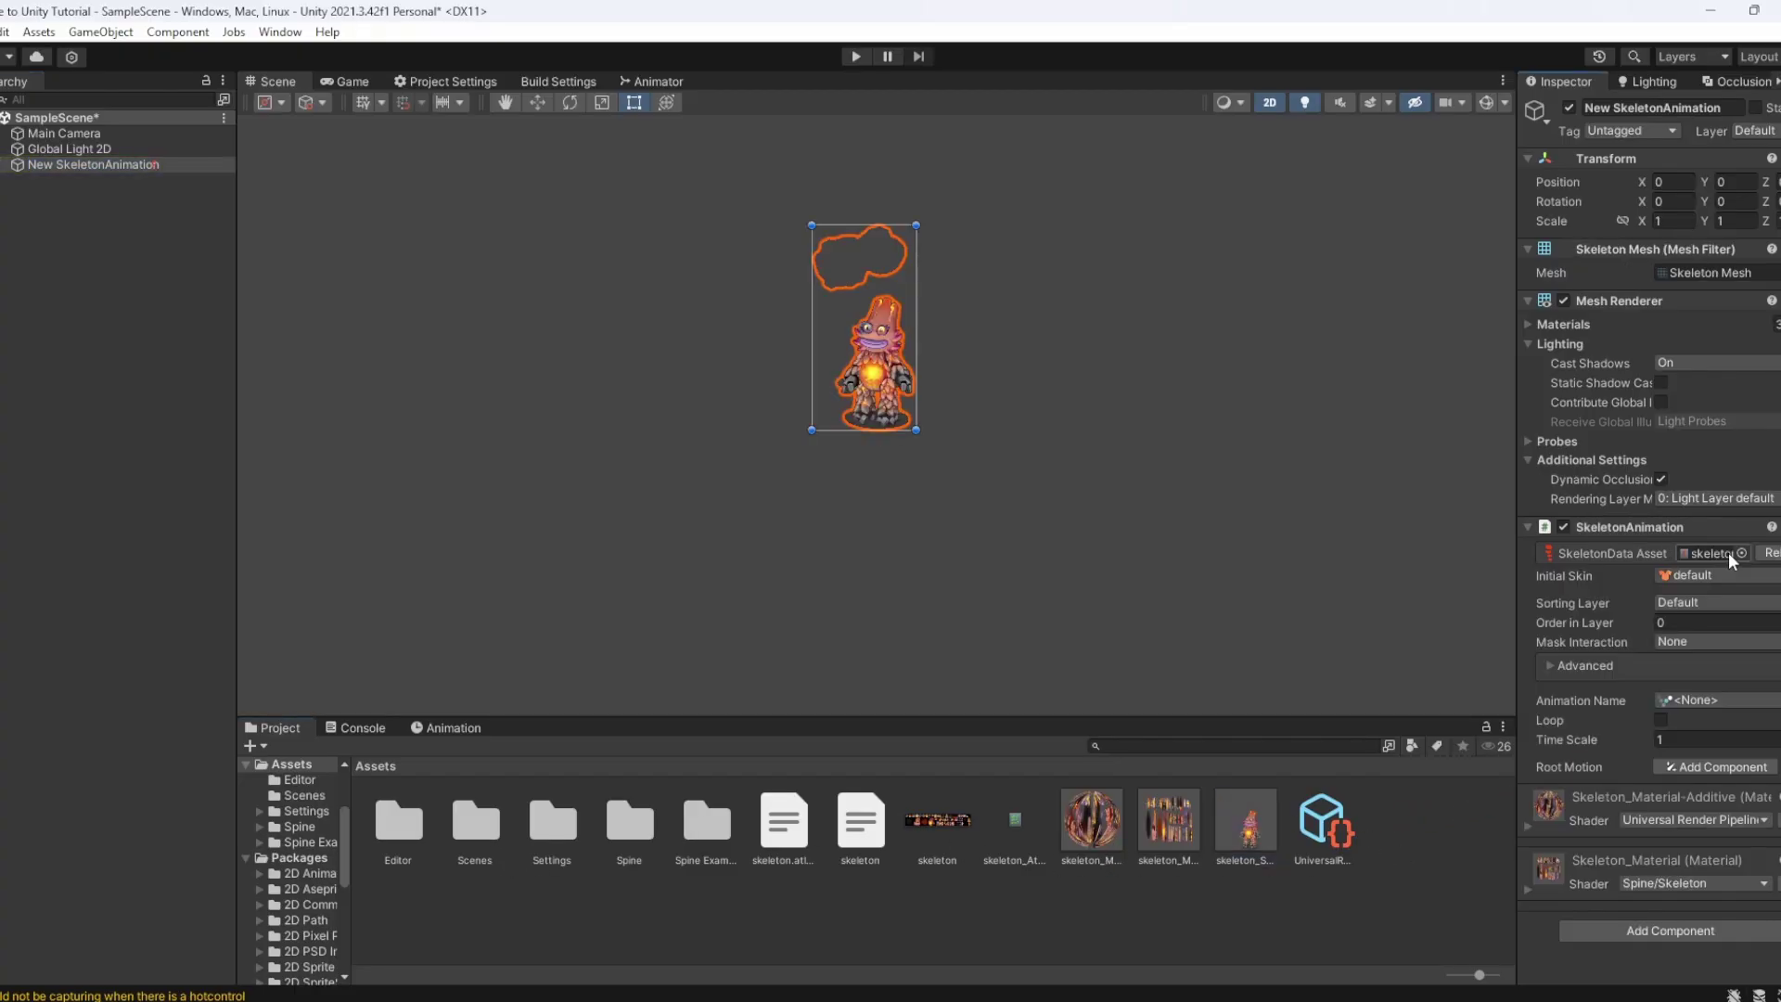
pyautogui.moveTo(1113, 426); pyautogui.dragTo(1097, 478, button='middle')
pyautogui.scroll(5, 1098, 480)
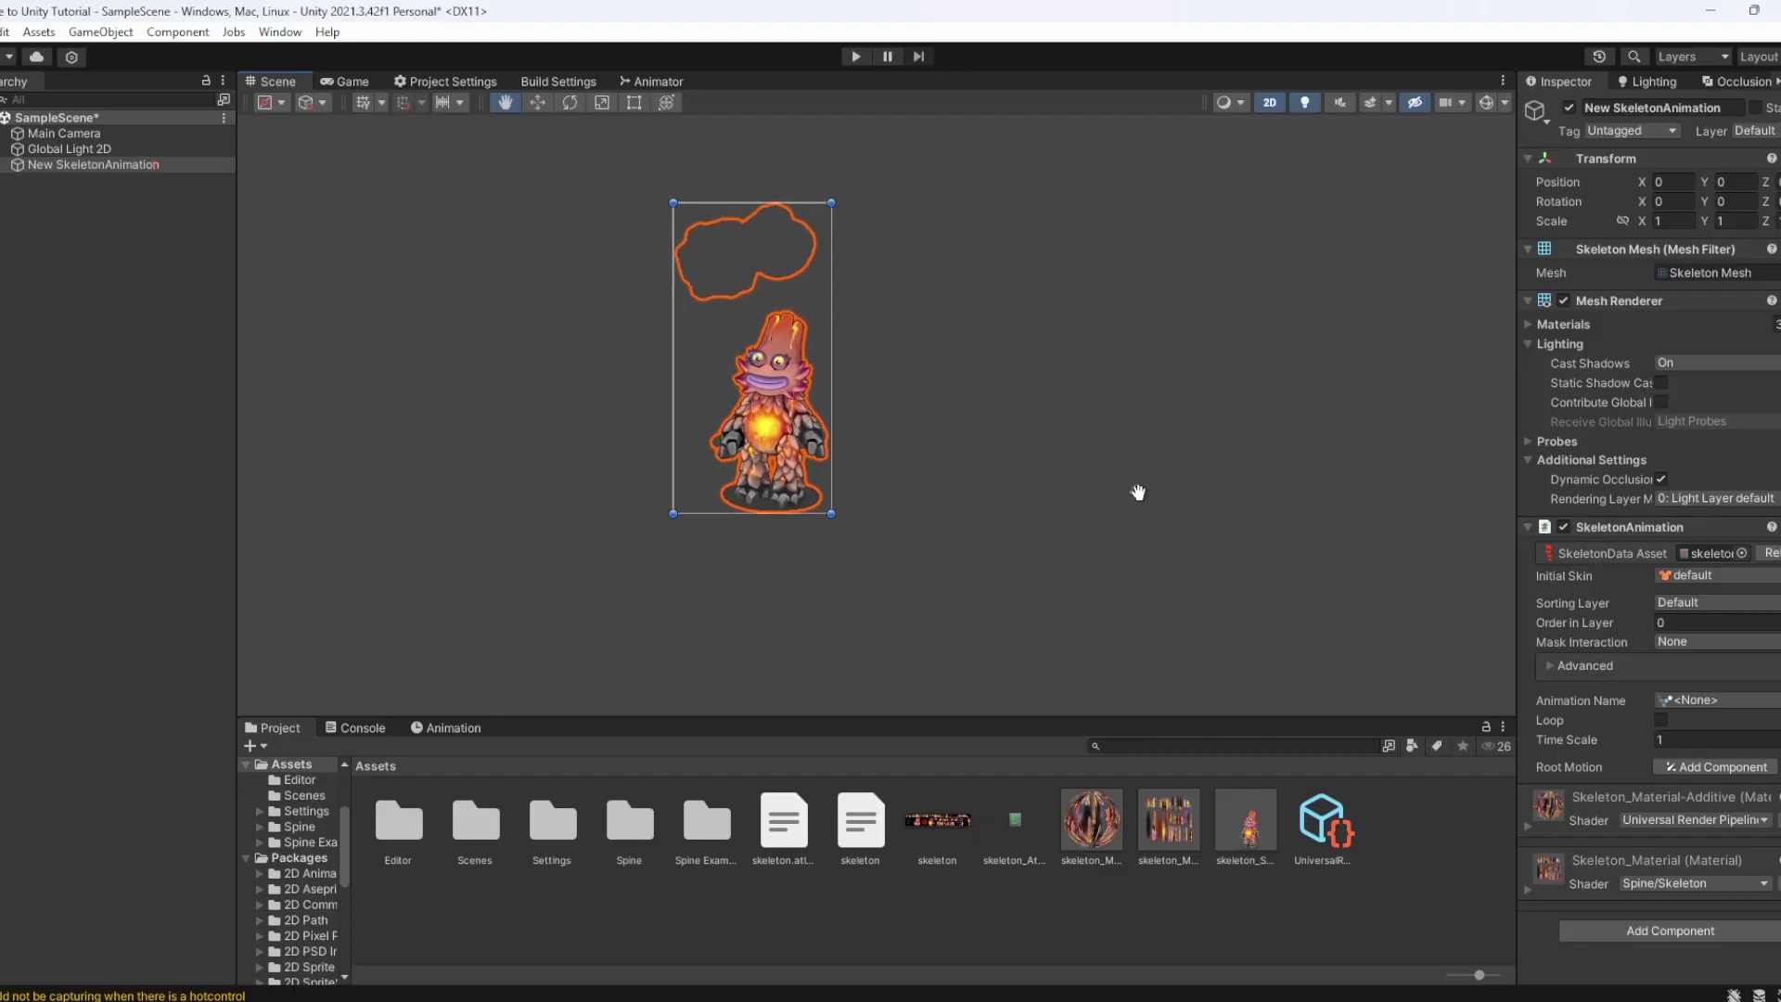
pyautogui.moveTo(918, 486); pyautogui.dragTo(1071, 545, button='middle')
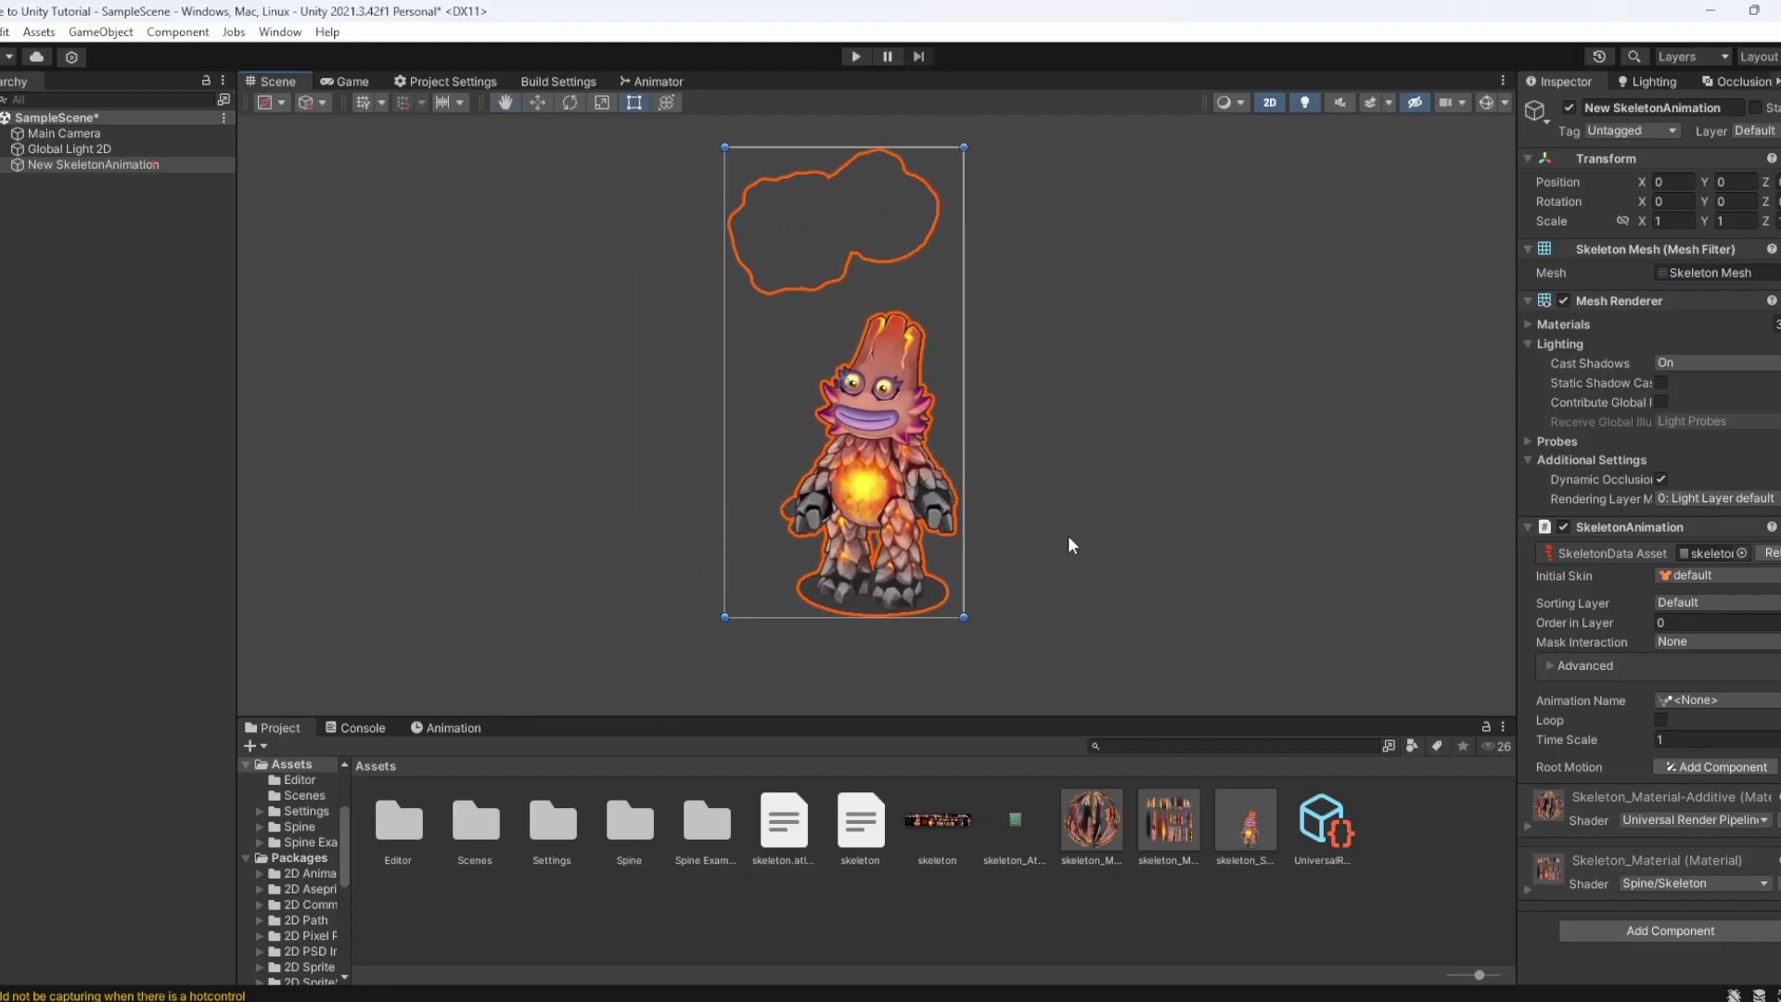
# Test-play the scene, set the monster's Animation Name to idle, and preview it
pyautogui.click(856, 57)
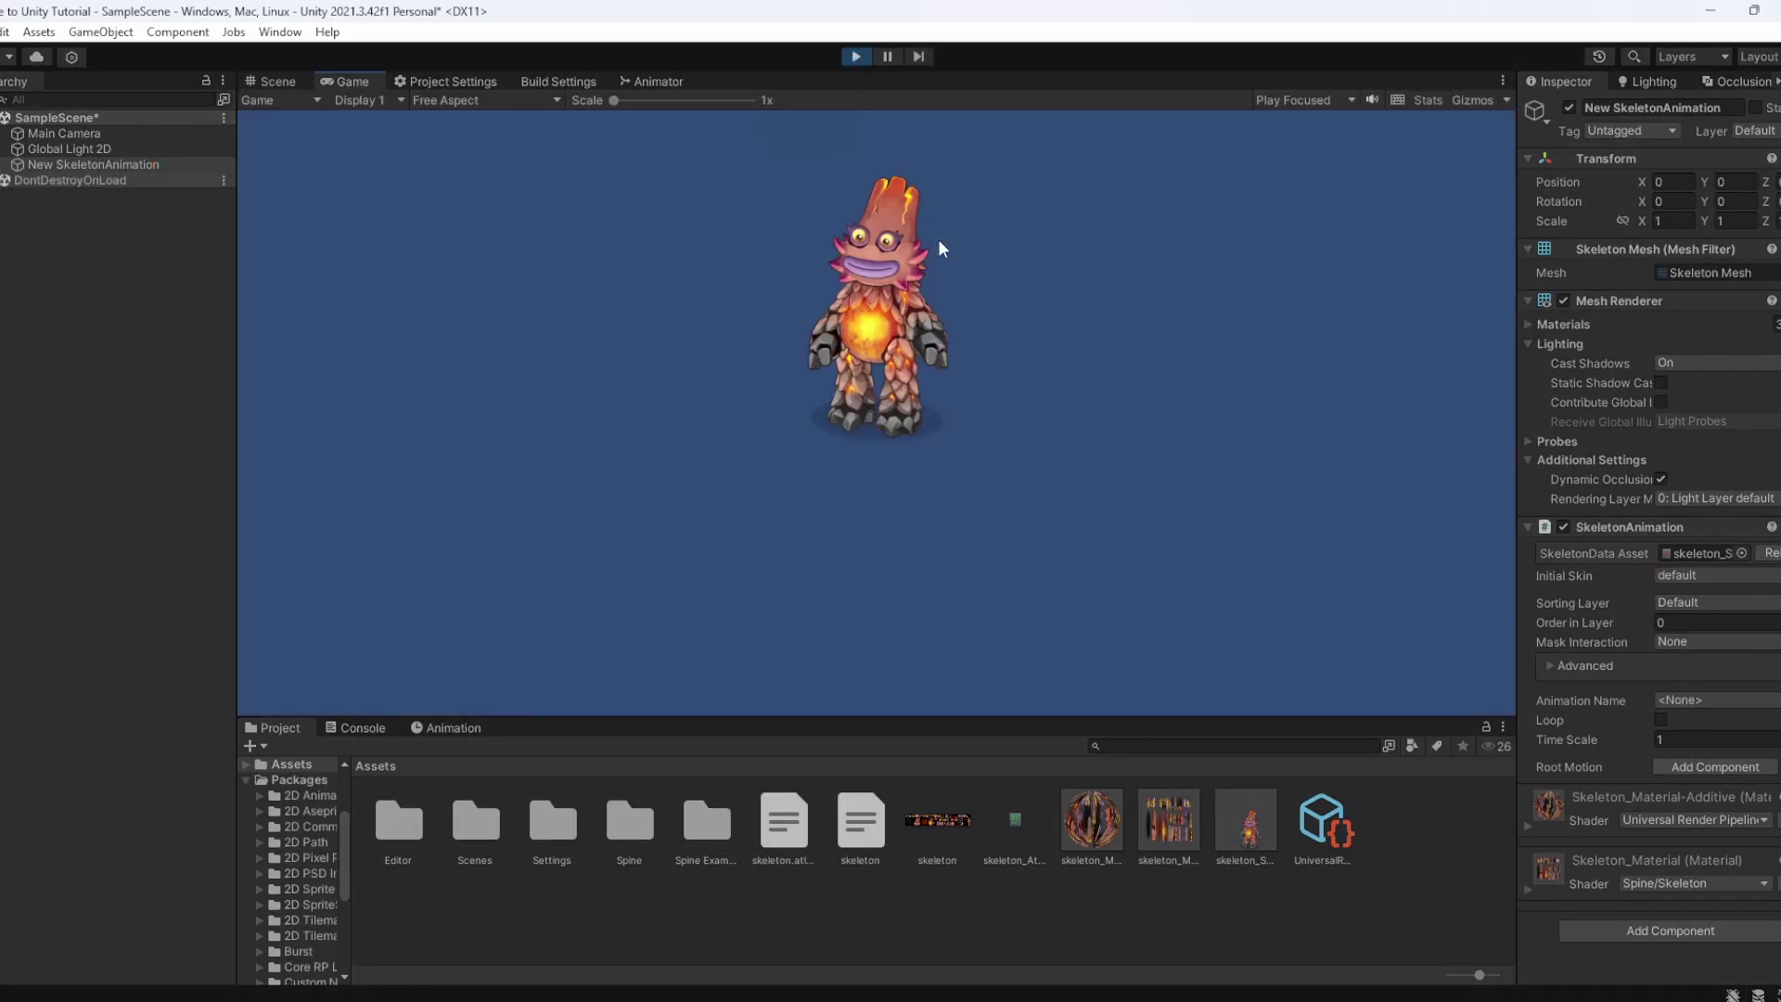
pyautogui.click(855, 56)
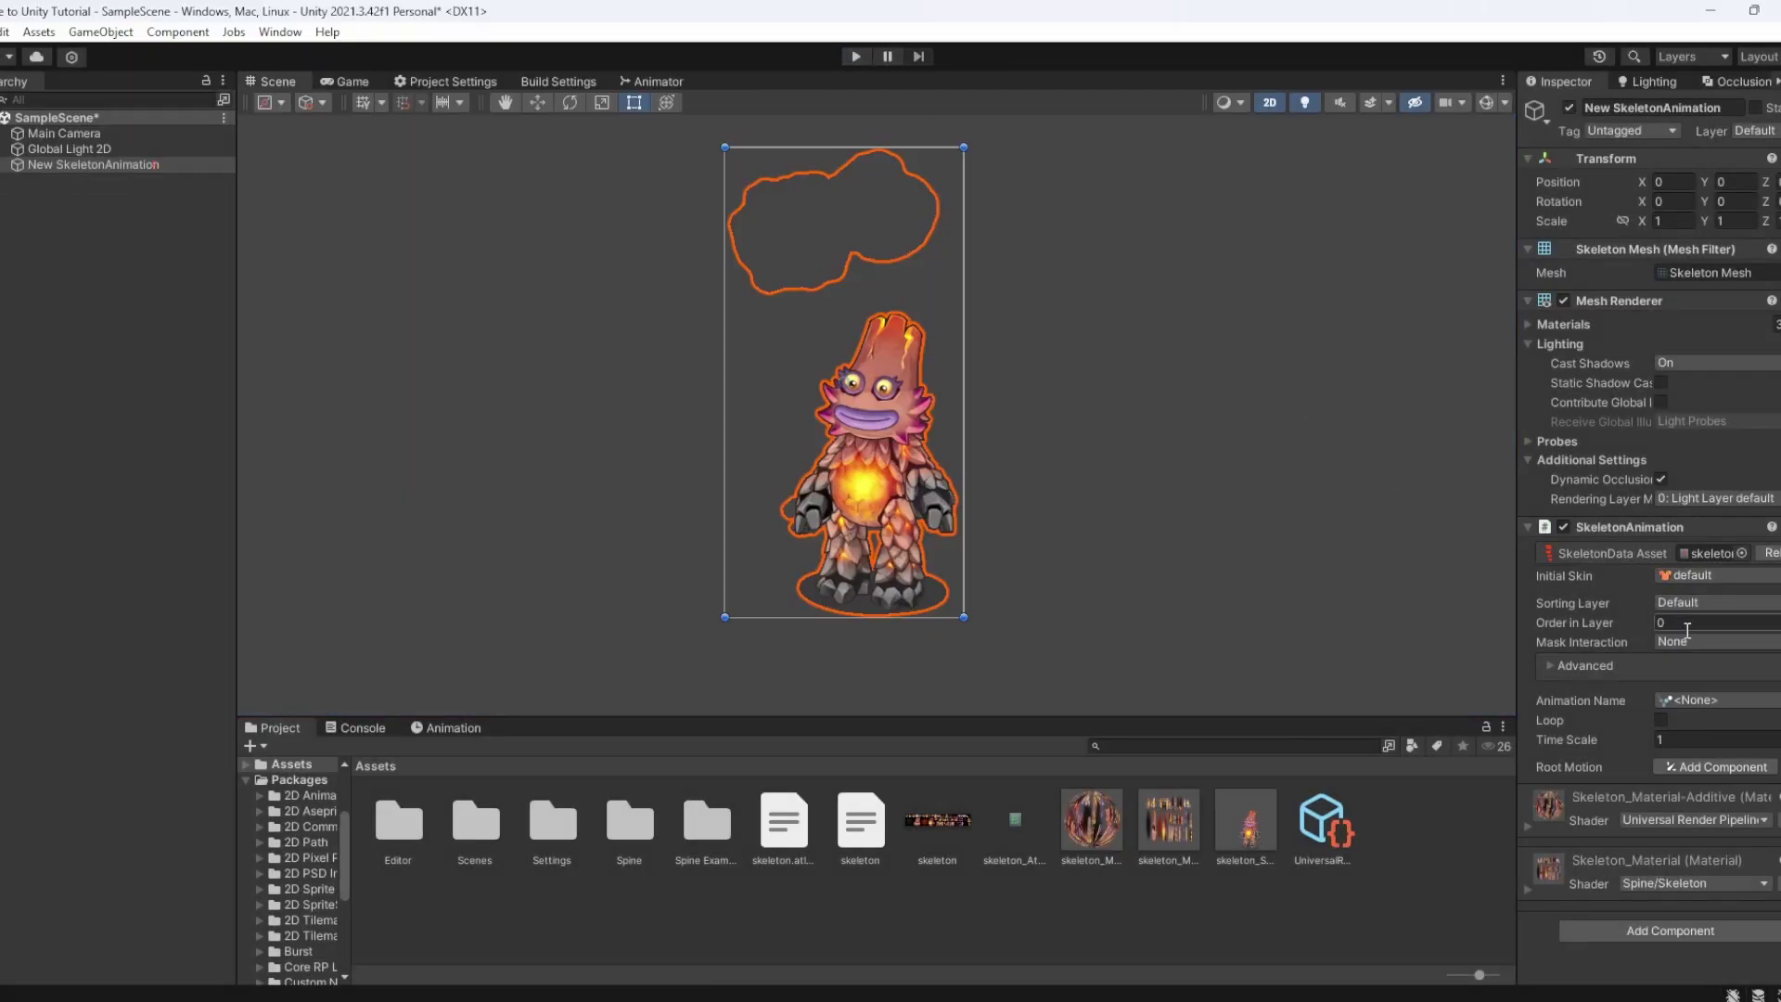
pyautogui.click(1684, 702)
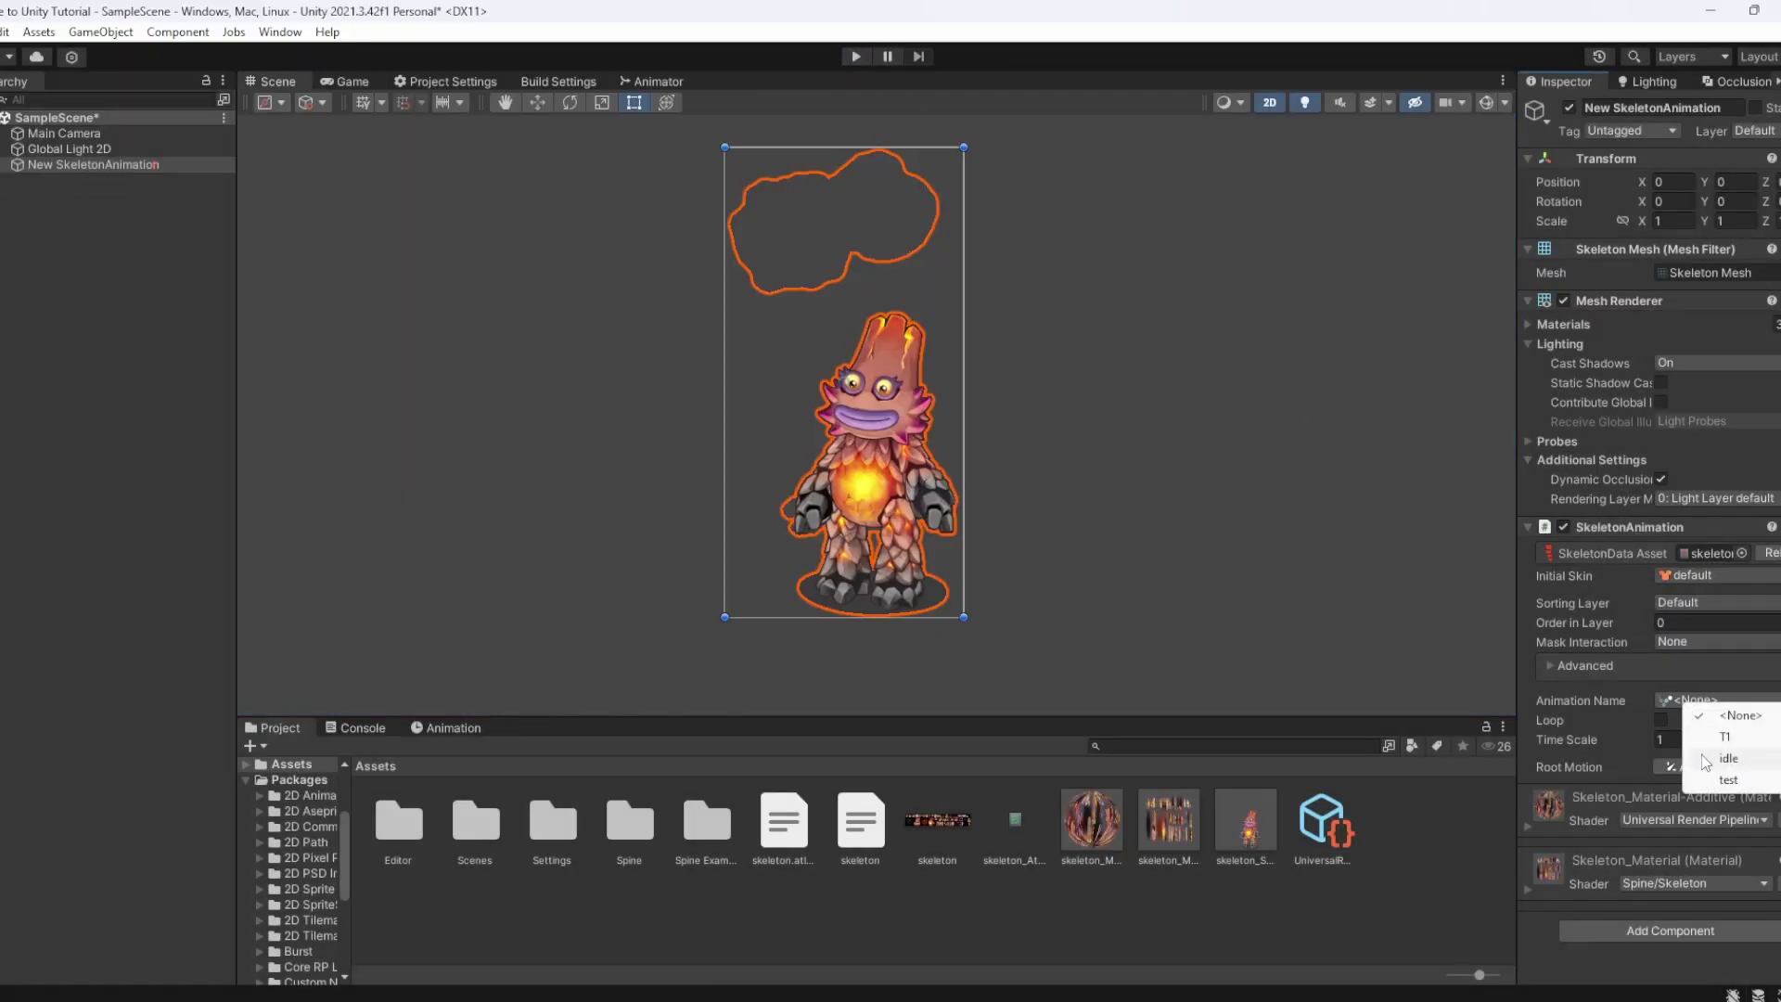
pyautogui.click(1727, 758)
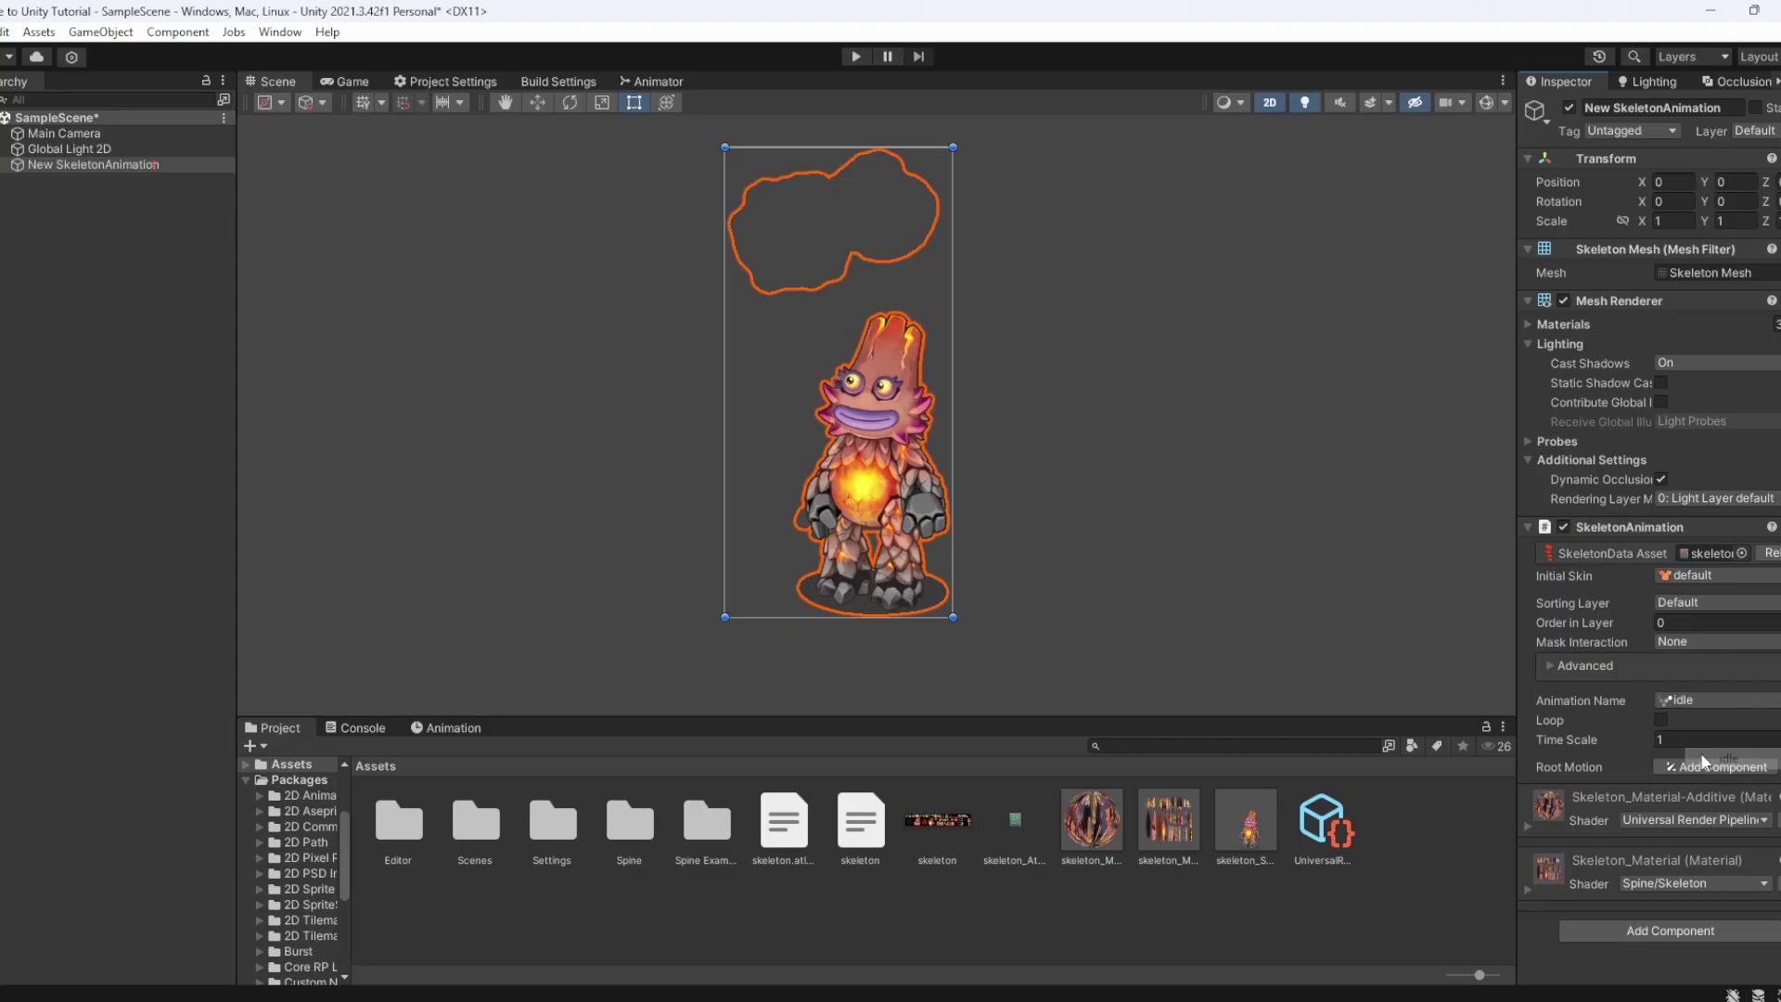
pyautogui.click(1326, 590)
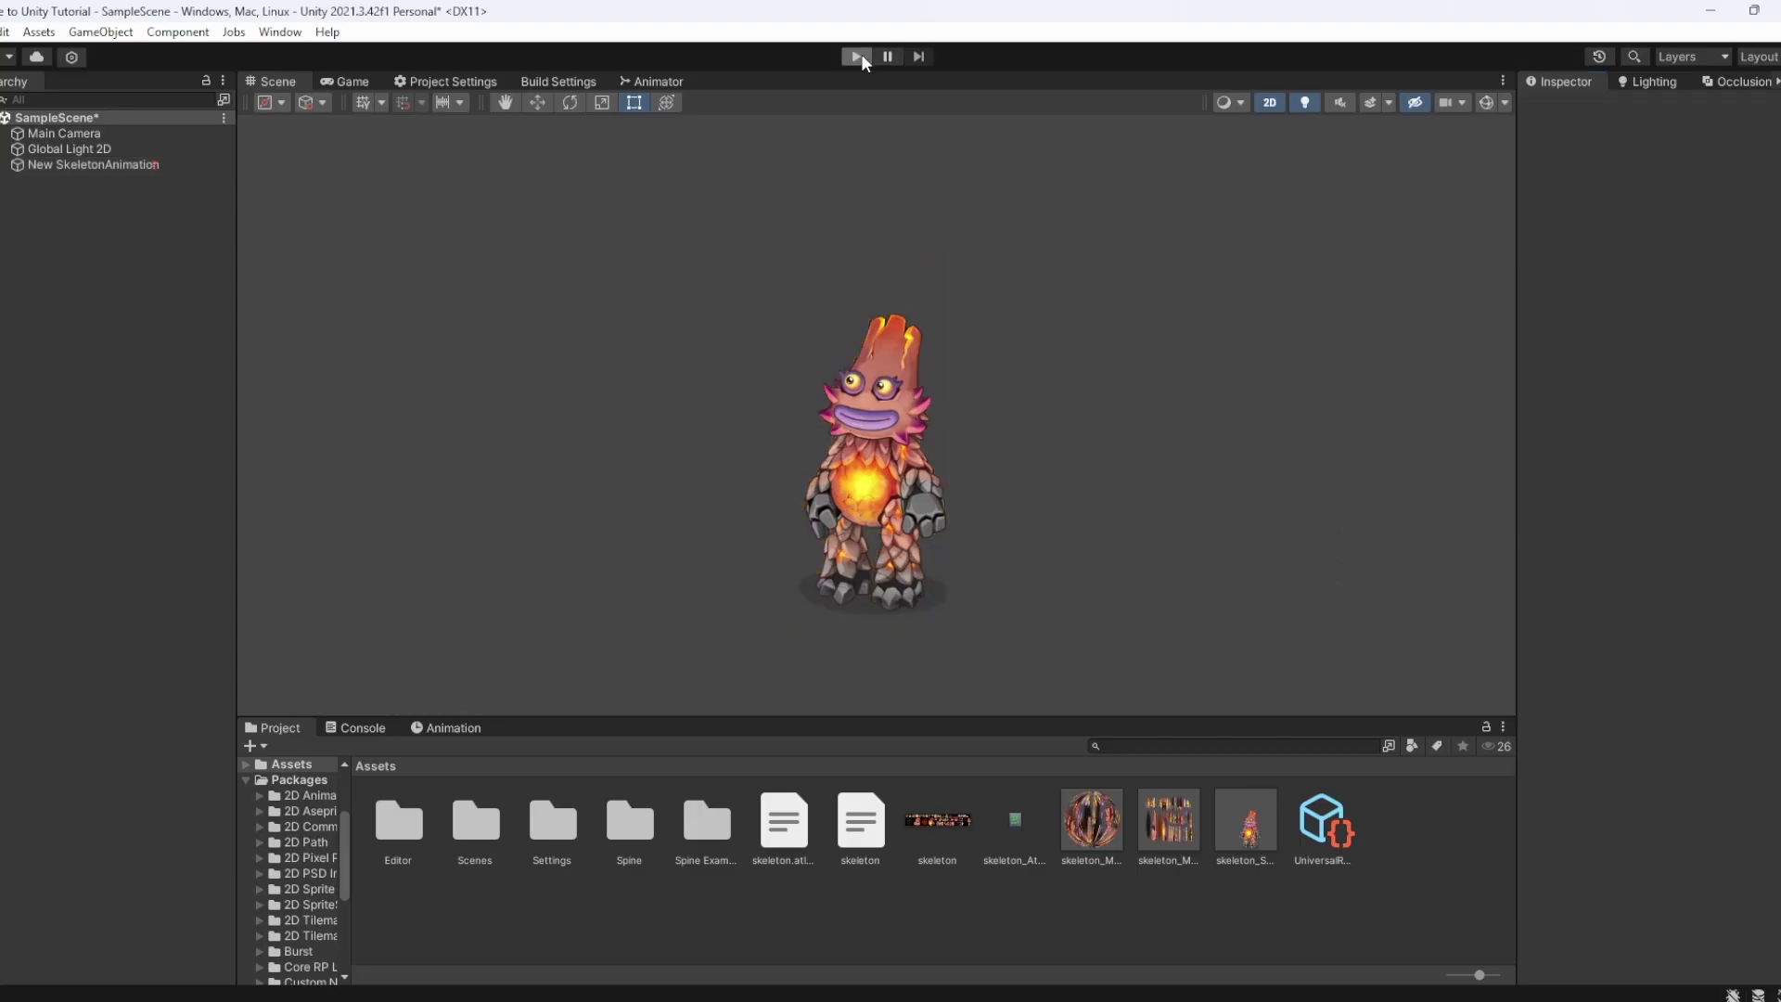
pyautogui.click(855, 56)
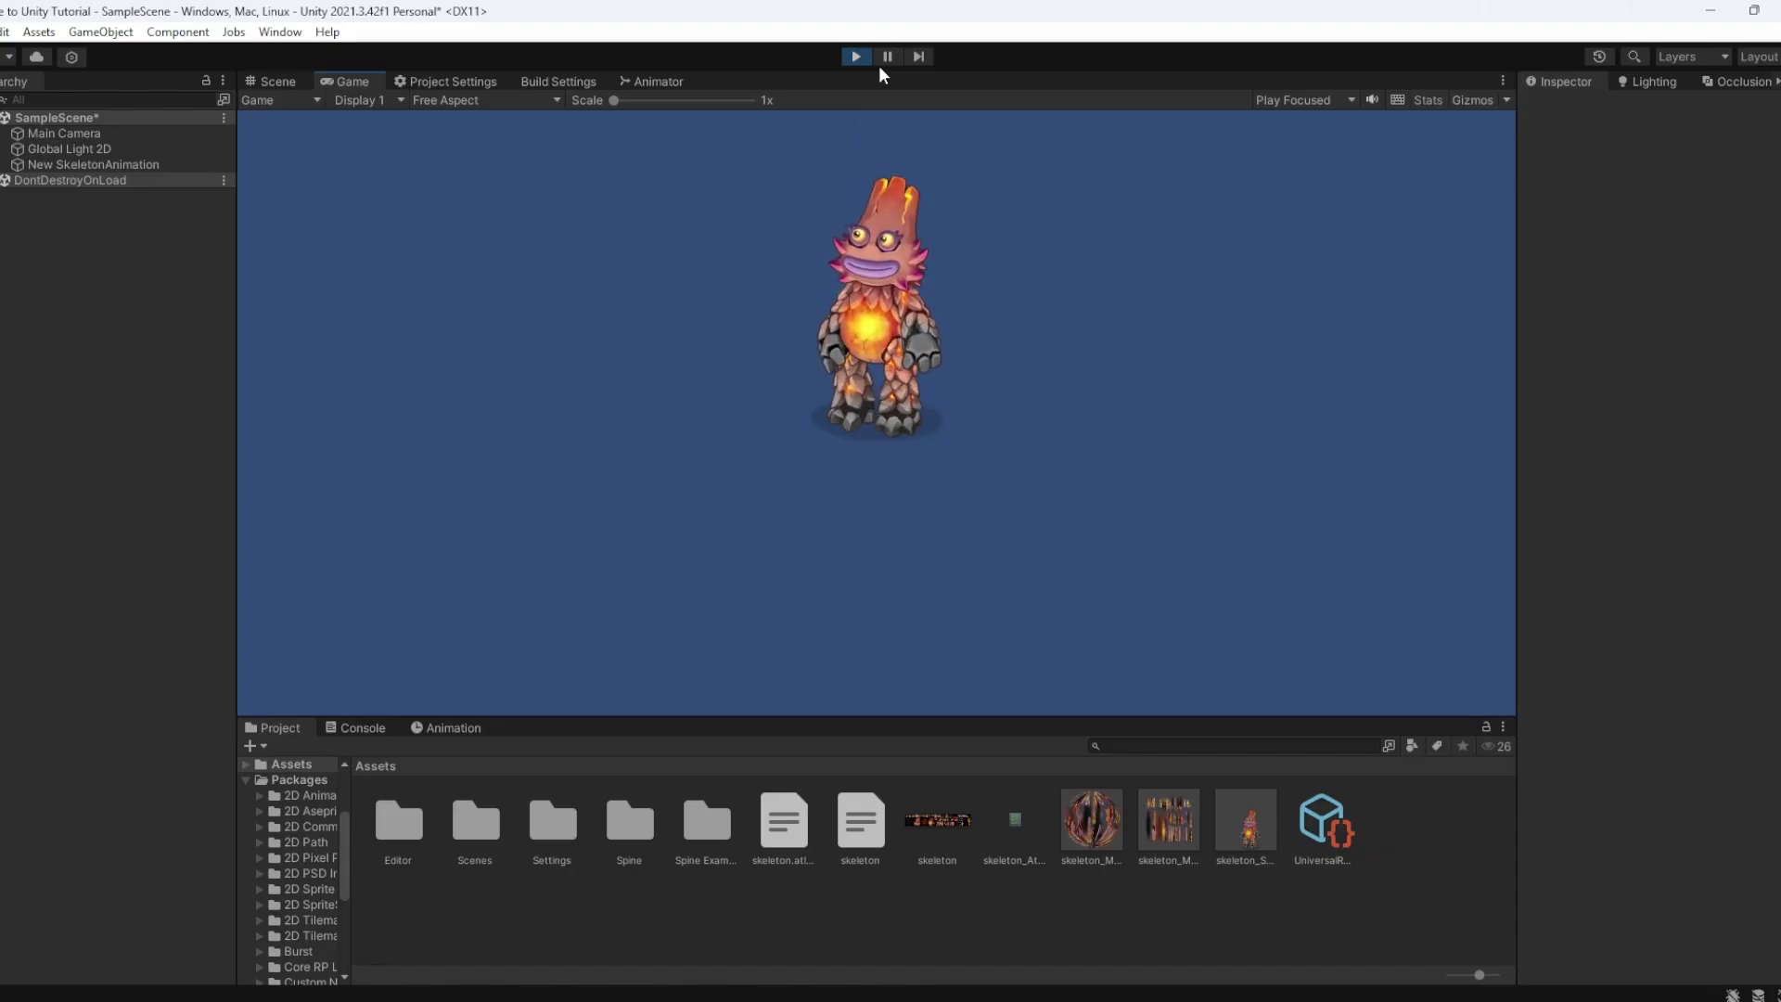
pyautogui.click(854, 58)
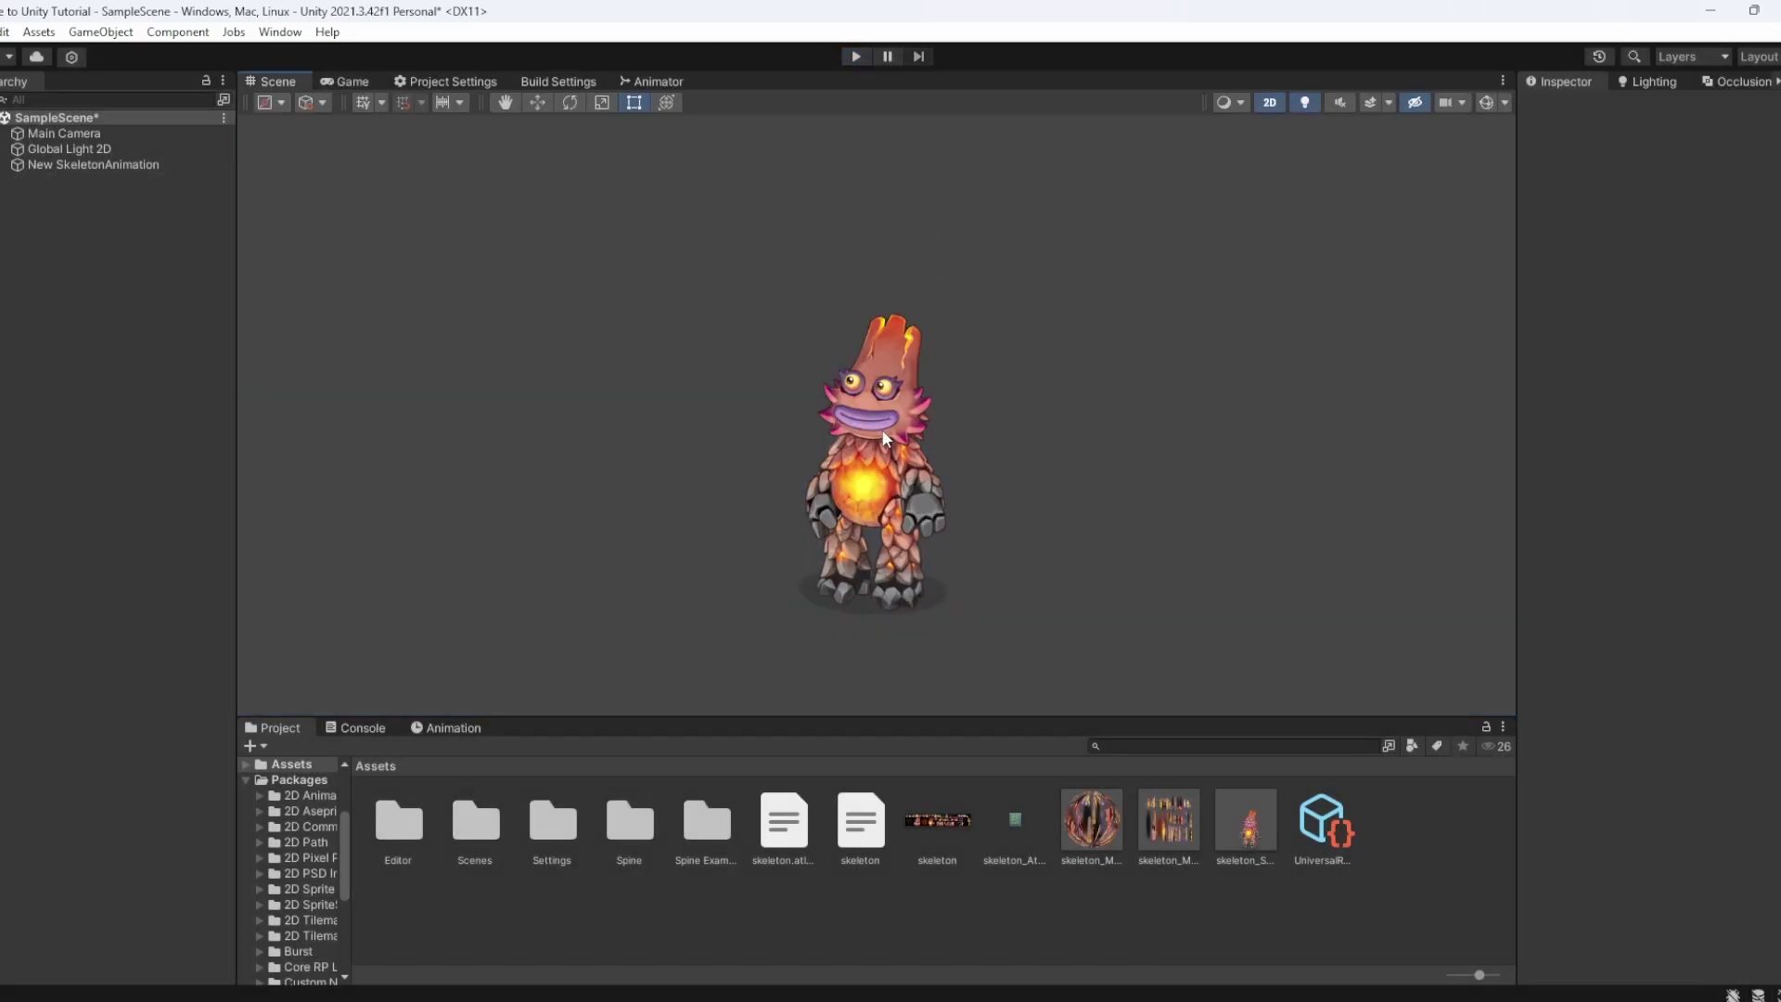
# Turn on Loop for New SkeletonAnimation and set its Time Scale to 1
pyautogui.click(884, 438)
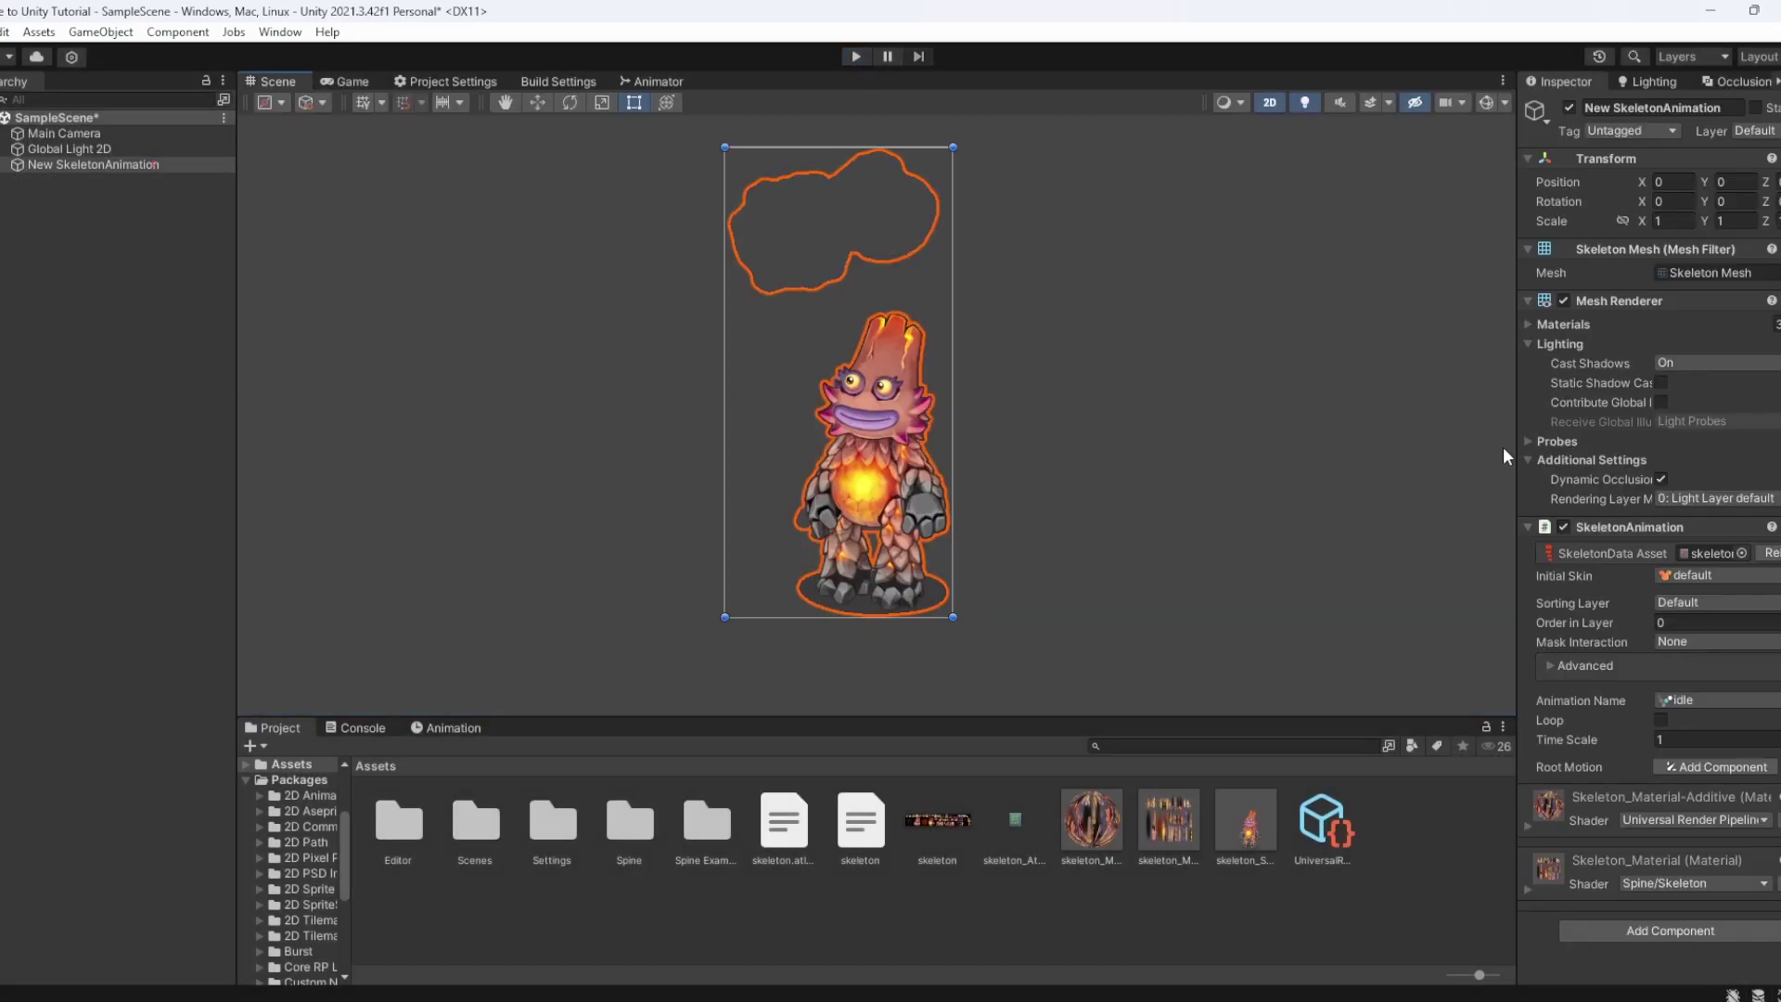
pyautogui.click(1660, 720)
pyautogui.moveTo(1577, 739); pyautogui.dragTo(1521, 746)
pyautogui.write('1')
# Create a folder in Assets, keeping the default name New Folder
pyautogui.click(1263, 571)
pyautogui.click(1269, 826)
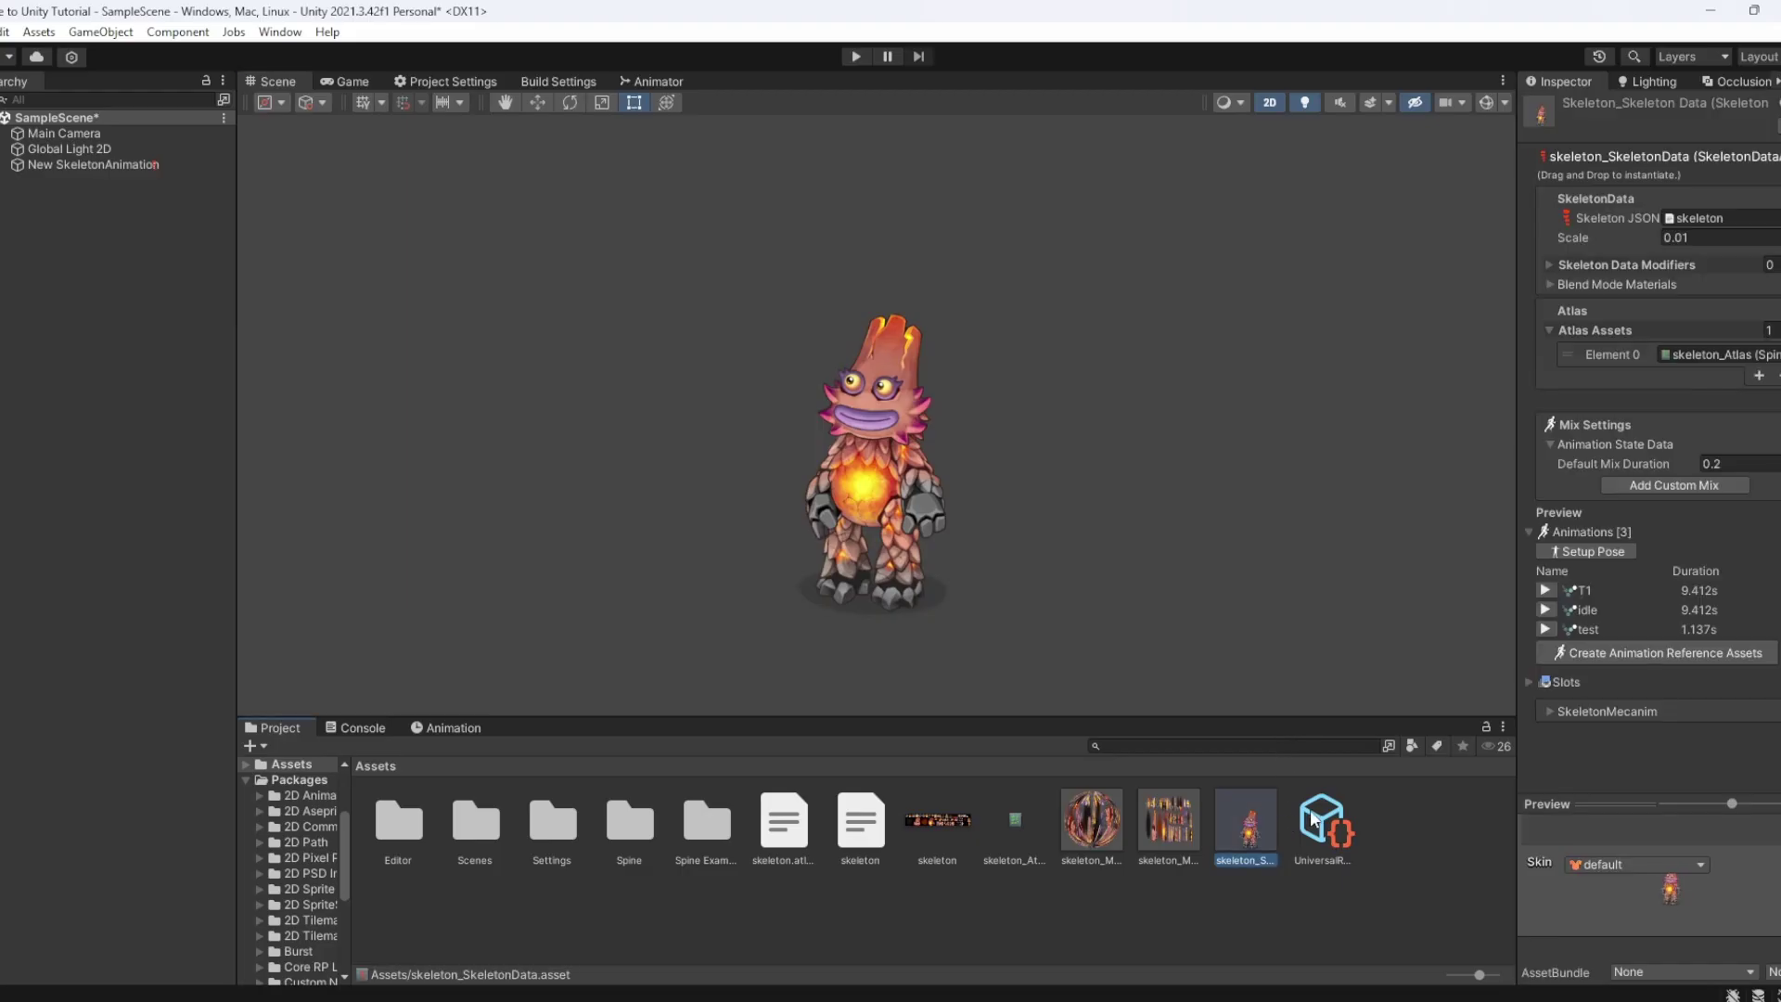
pyautogui.rightClick(1252, 884)
pyautogui.moveTo(1333, 371)
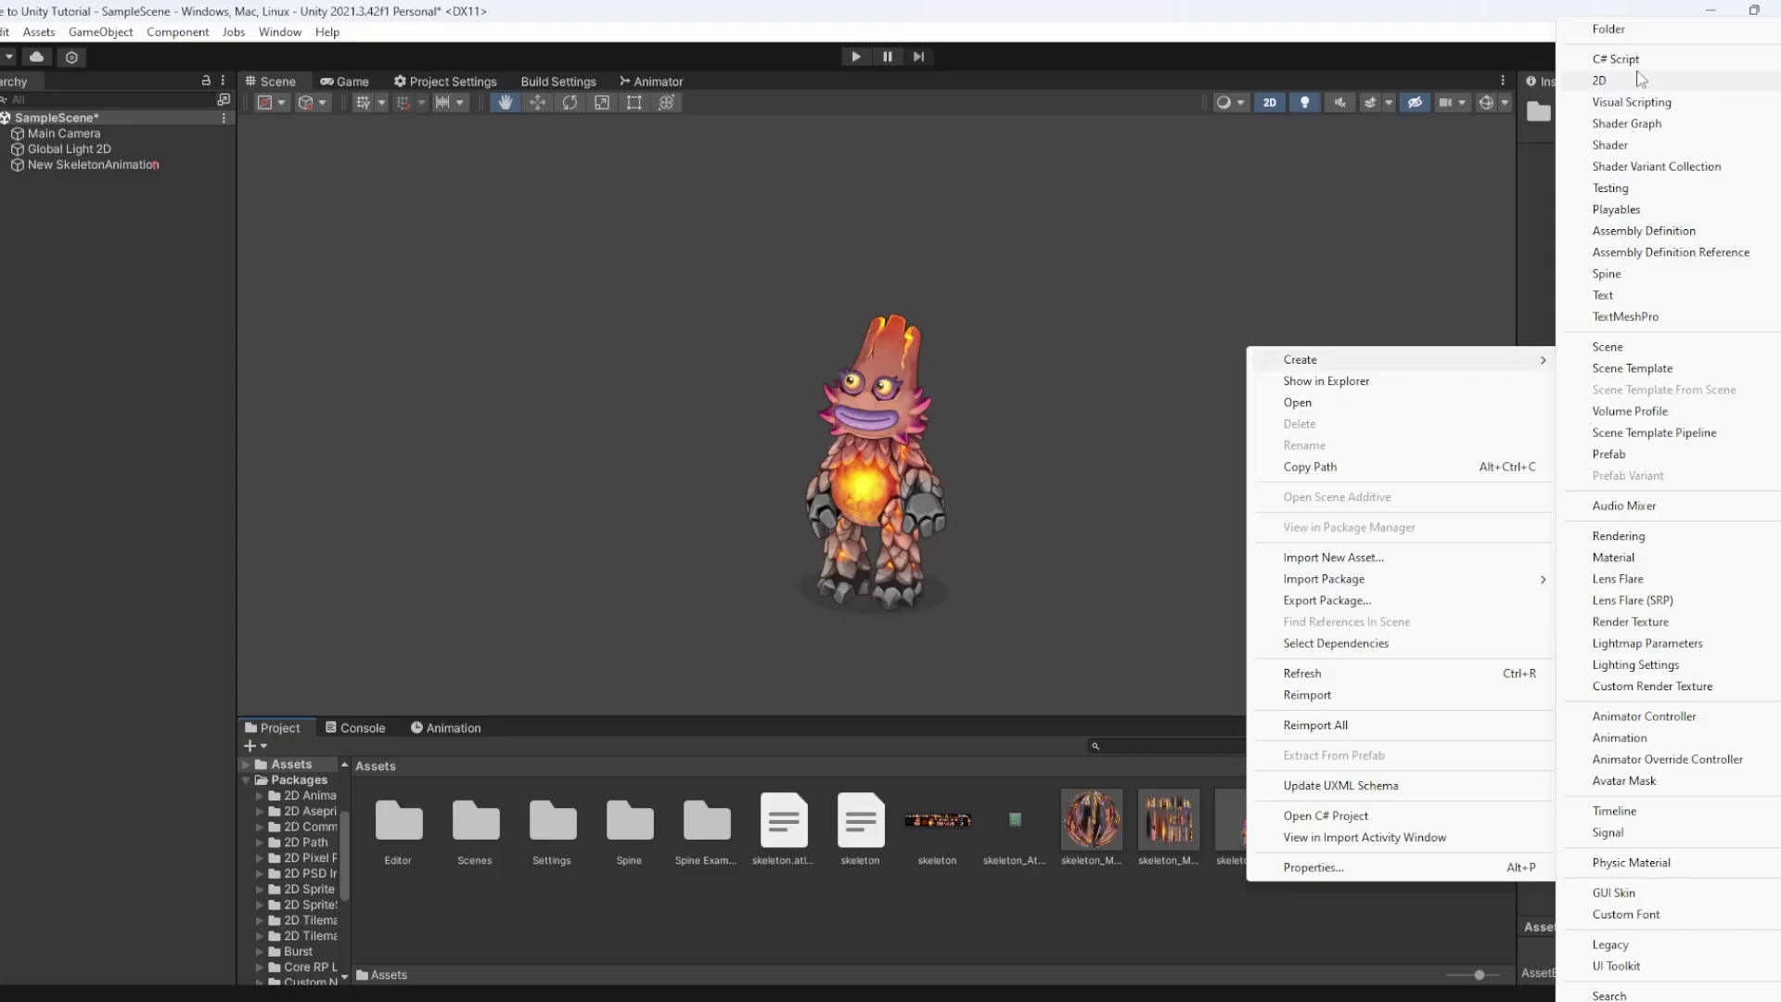
pyautogui.click(1609, 30)
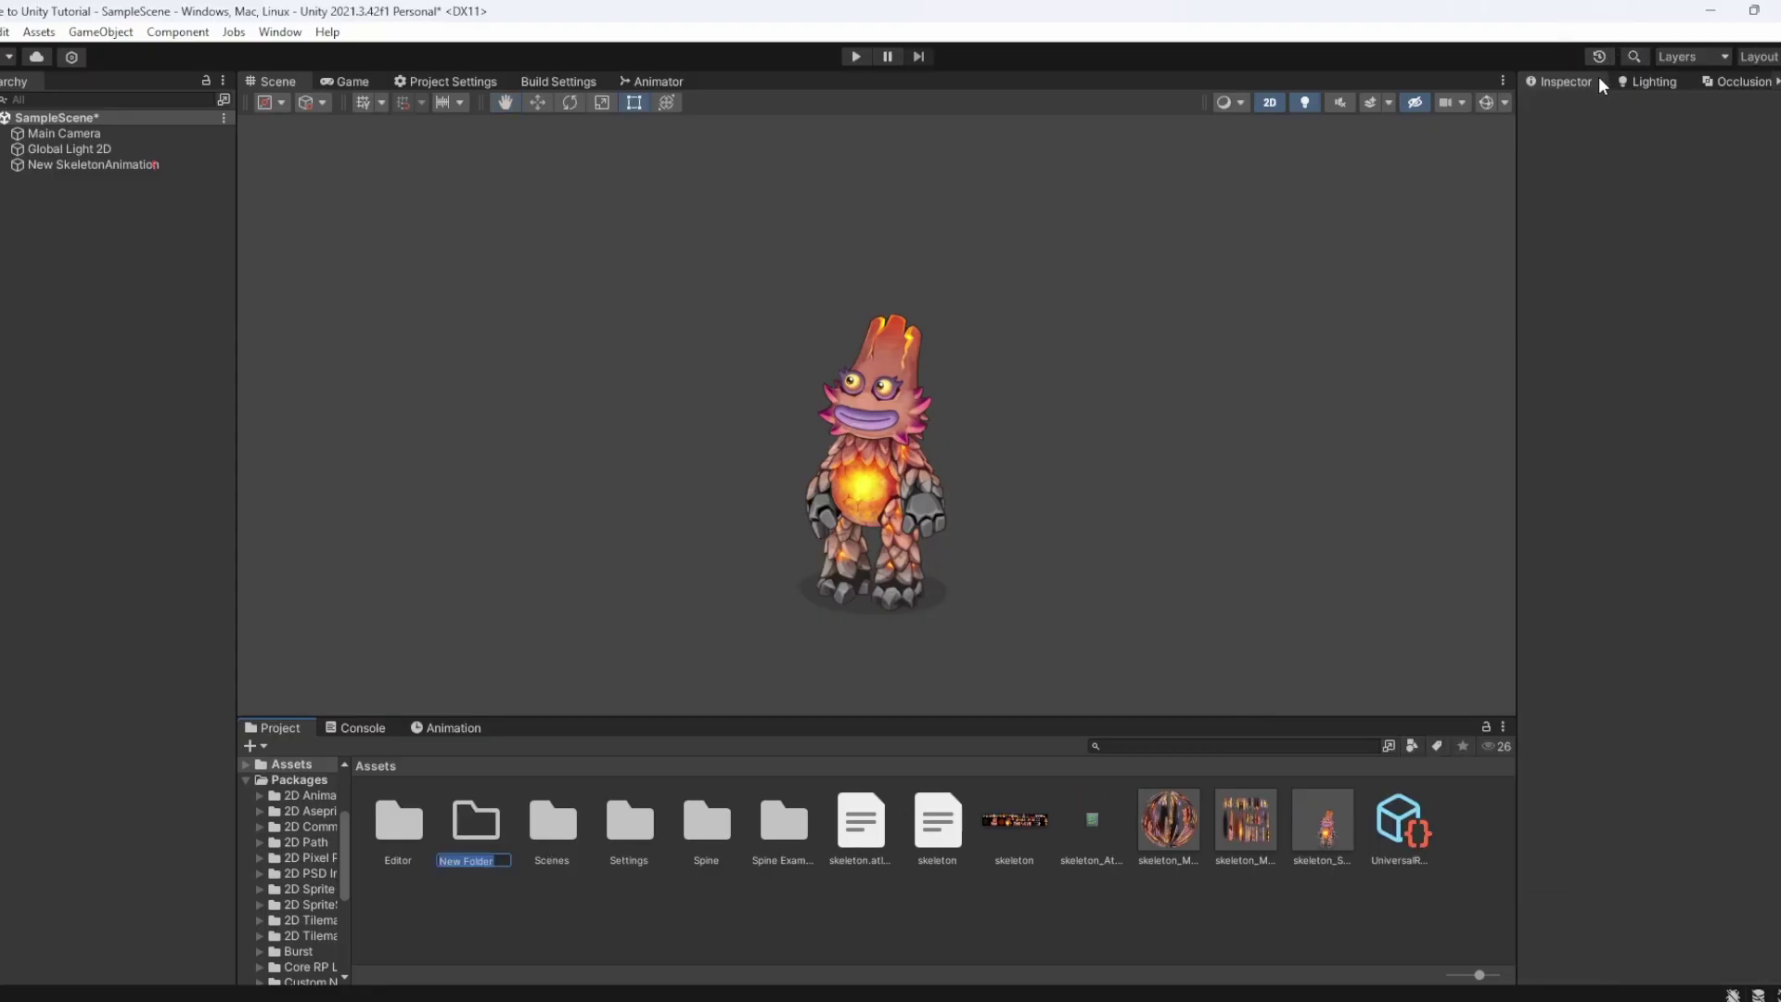
pyautogui.press('Return')
# Move the seven skeleton asset files into New Folder and open it
pyautogui.click(1328, 833)
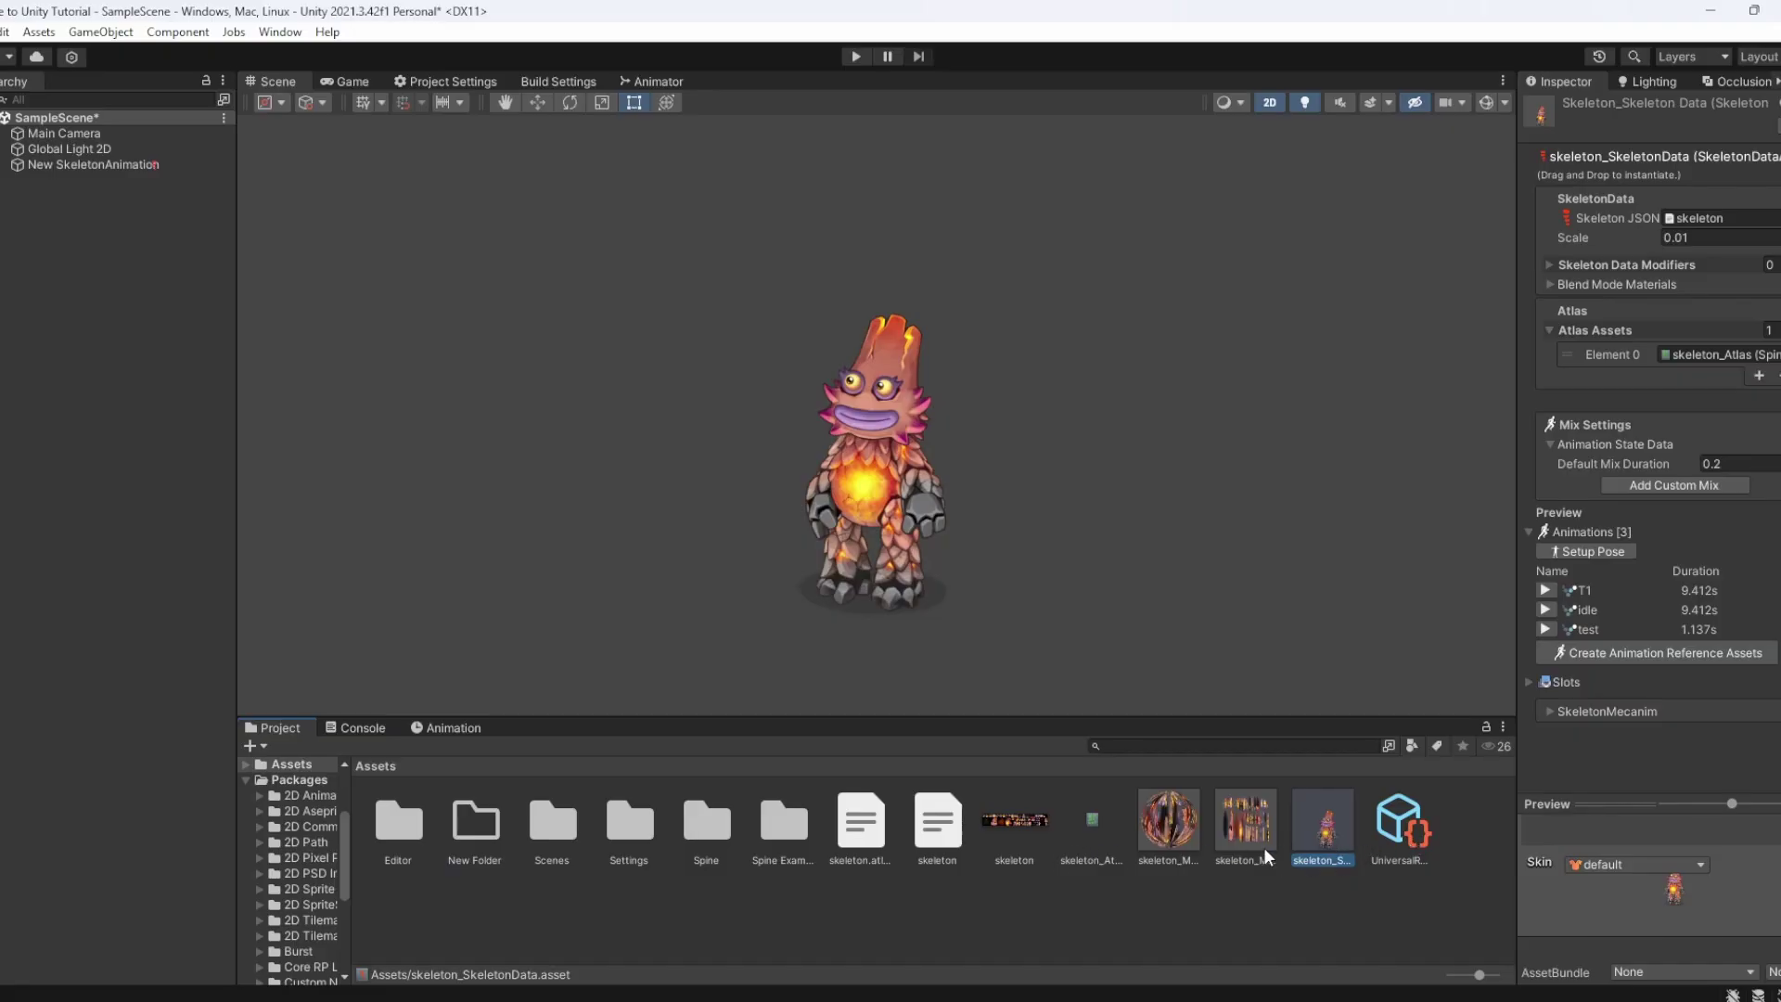
pyautogui.keyDown('shift'); pyautogui.click(863, 835); pyautogui.keyUp('shift')
pyautogui.moveTo(861, 848); pyautogui.dragTo(480, 839)
pyautogui.doubleClick(480, 838)
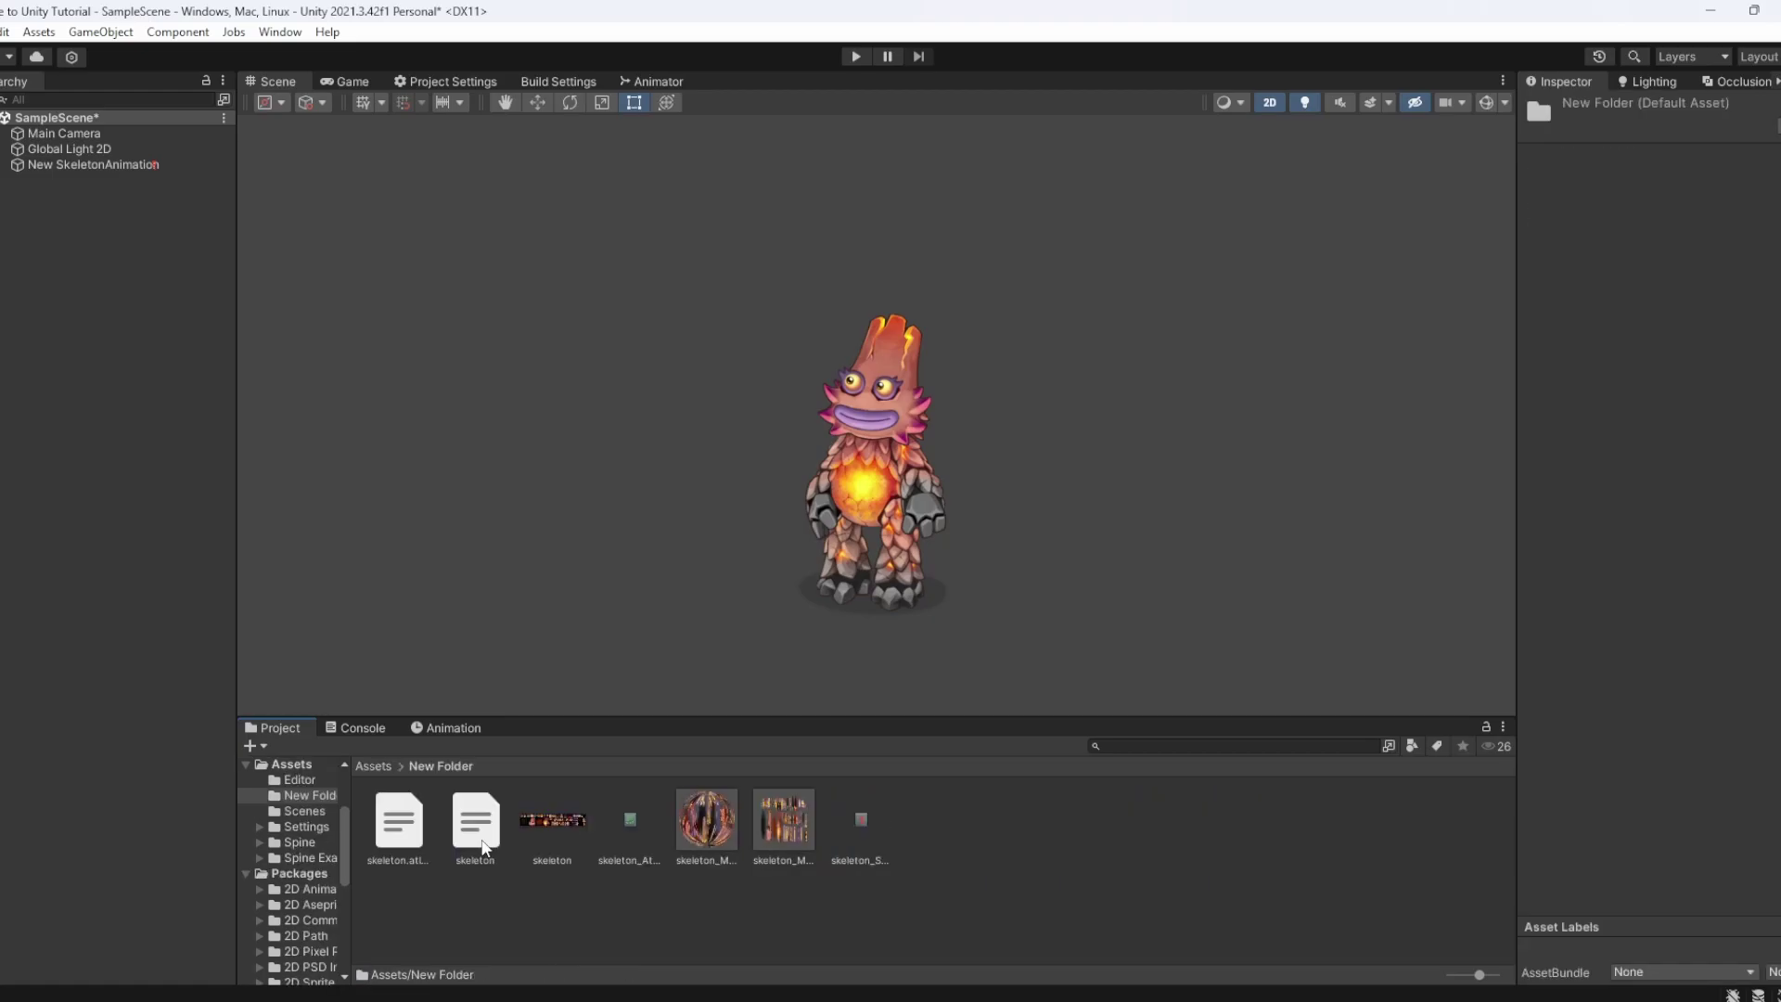
# Create animation reference assets from skeleton_SkeletonData, then inspect the idle, T1 and test references
pyautogui.click(866, 825)
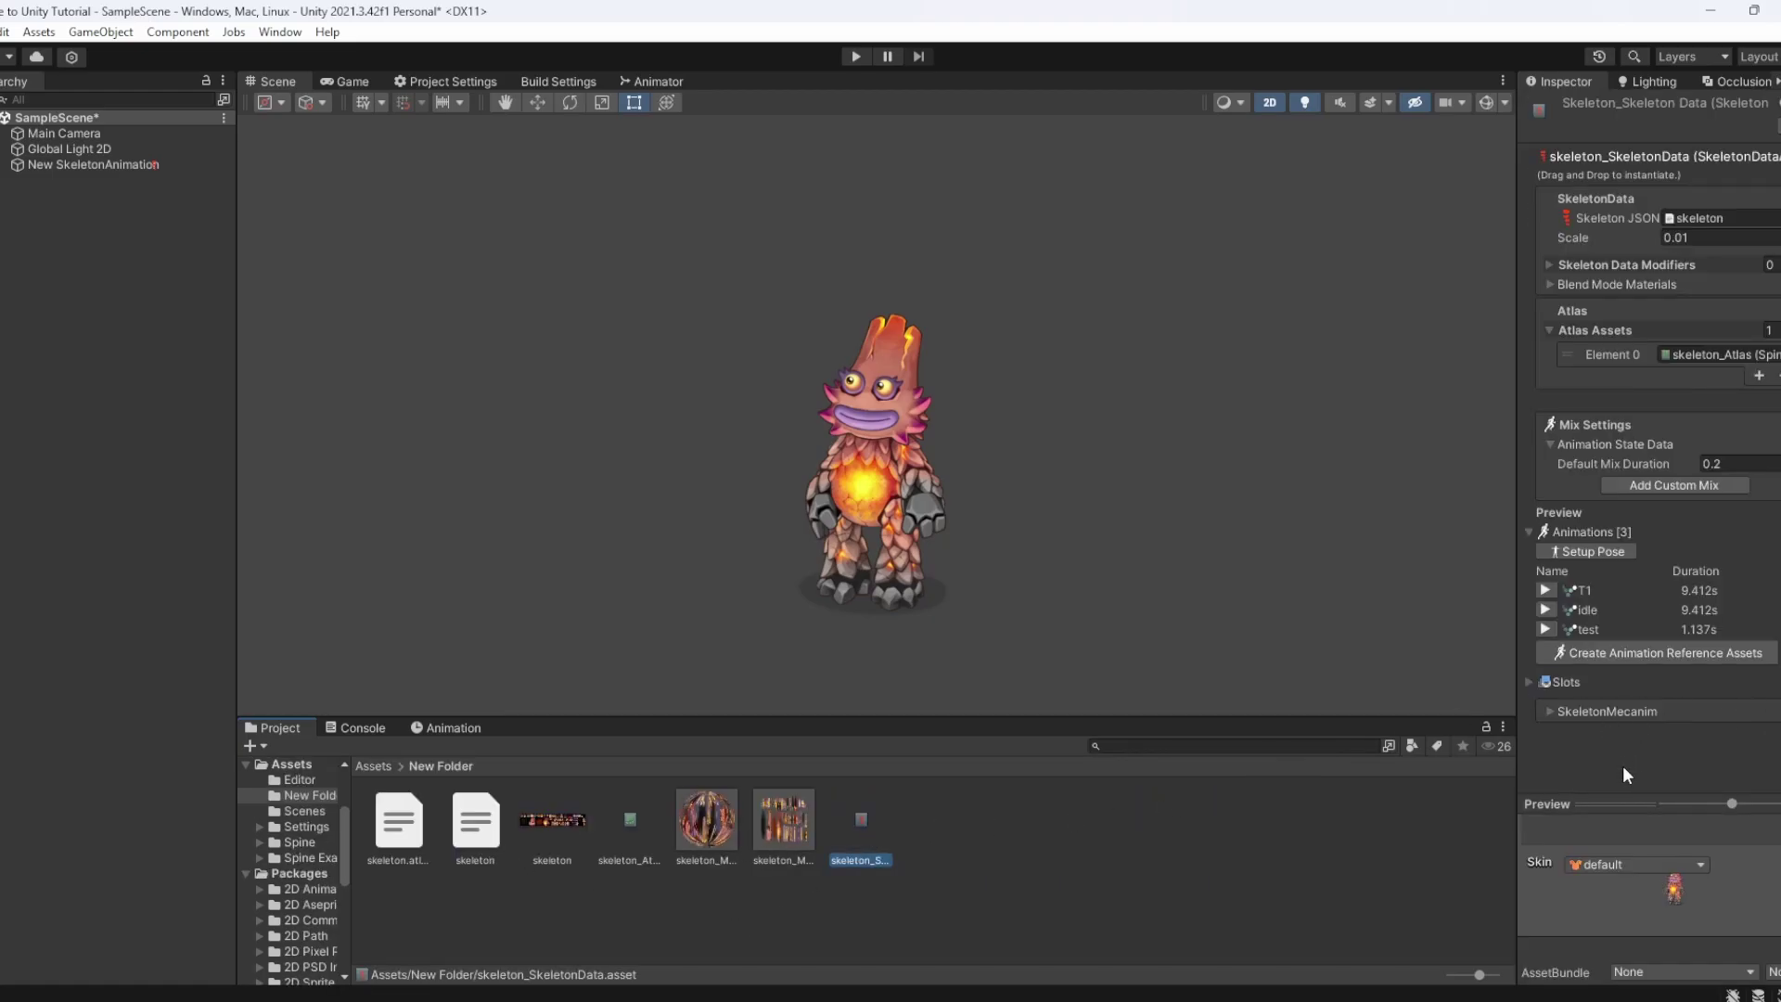
pyautogui.click(1596, 653)
pyautogui.doubleClick(394, 835)
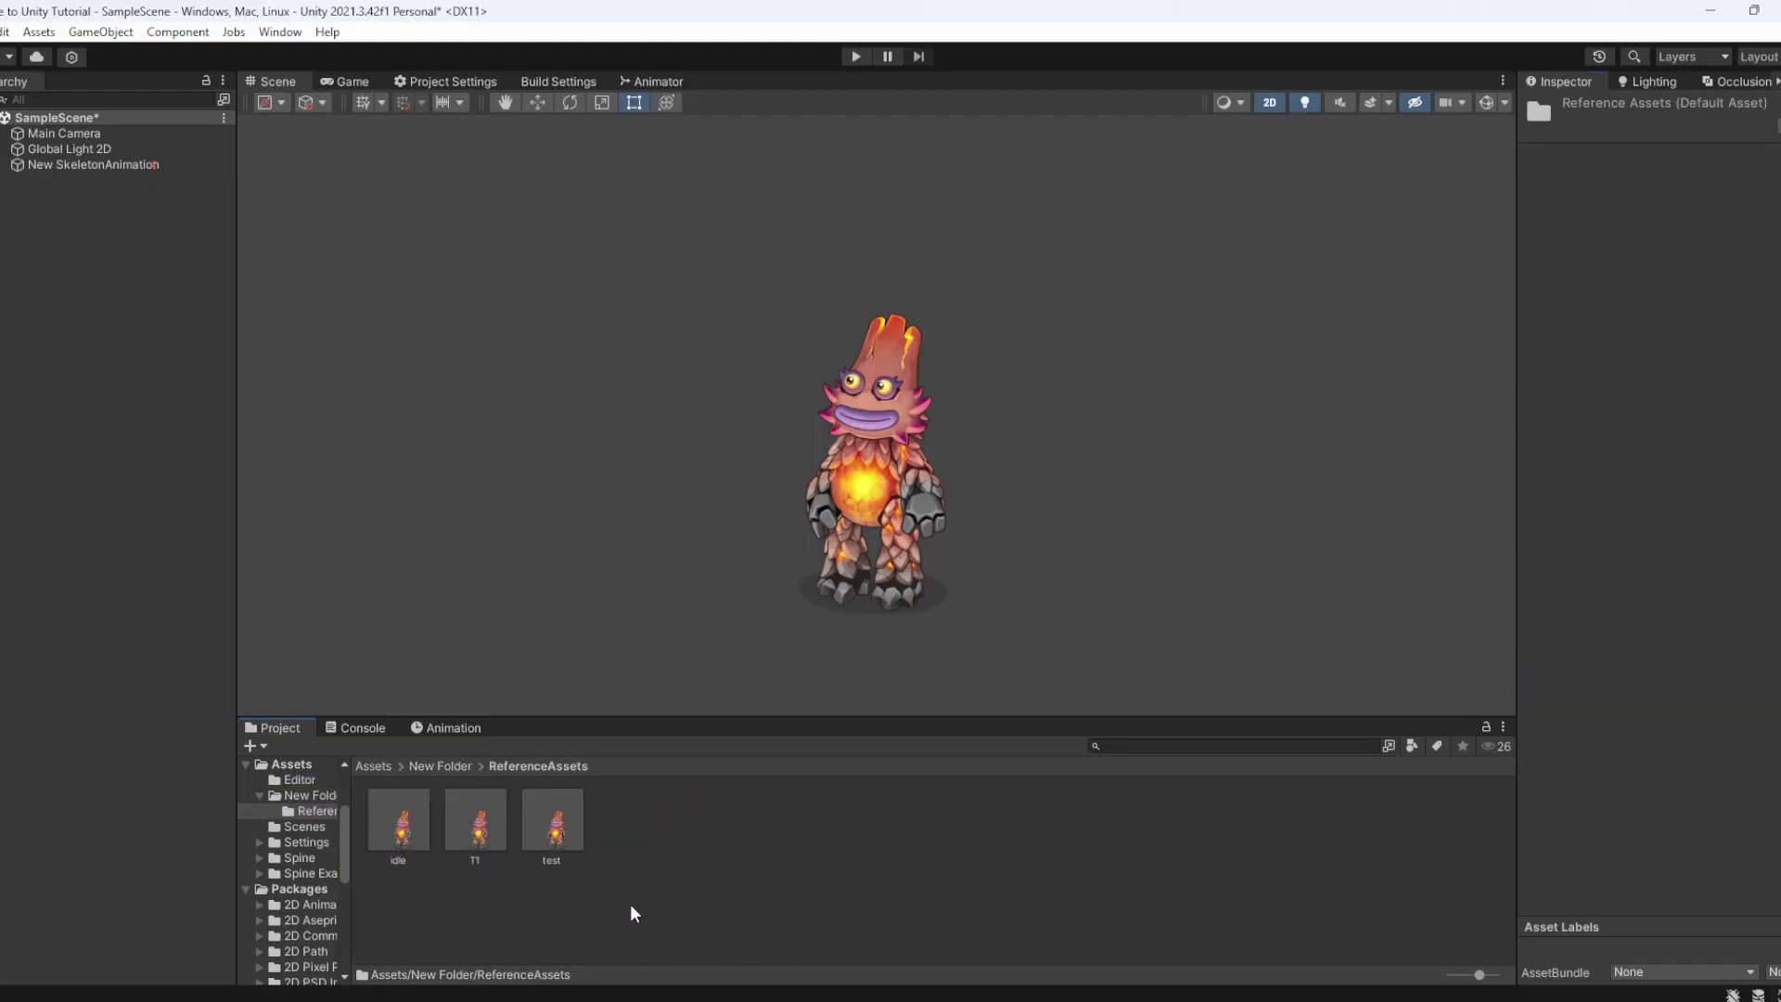
pyautogui.click(532, 828)
pyautogui.click(482, 845)
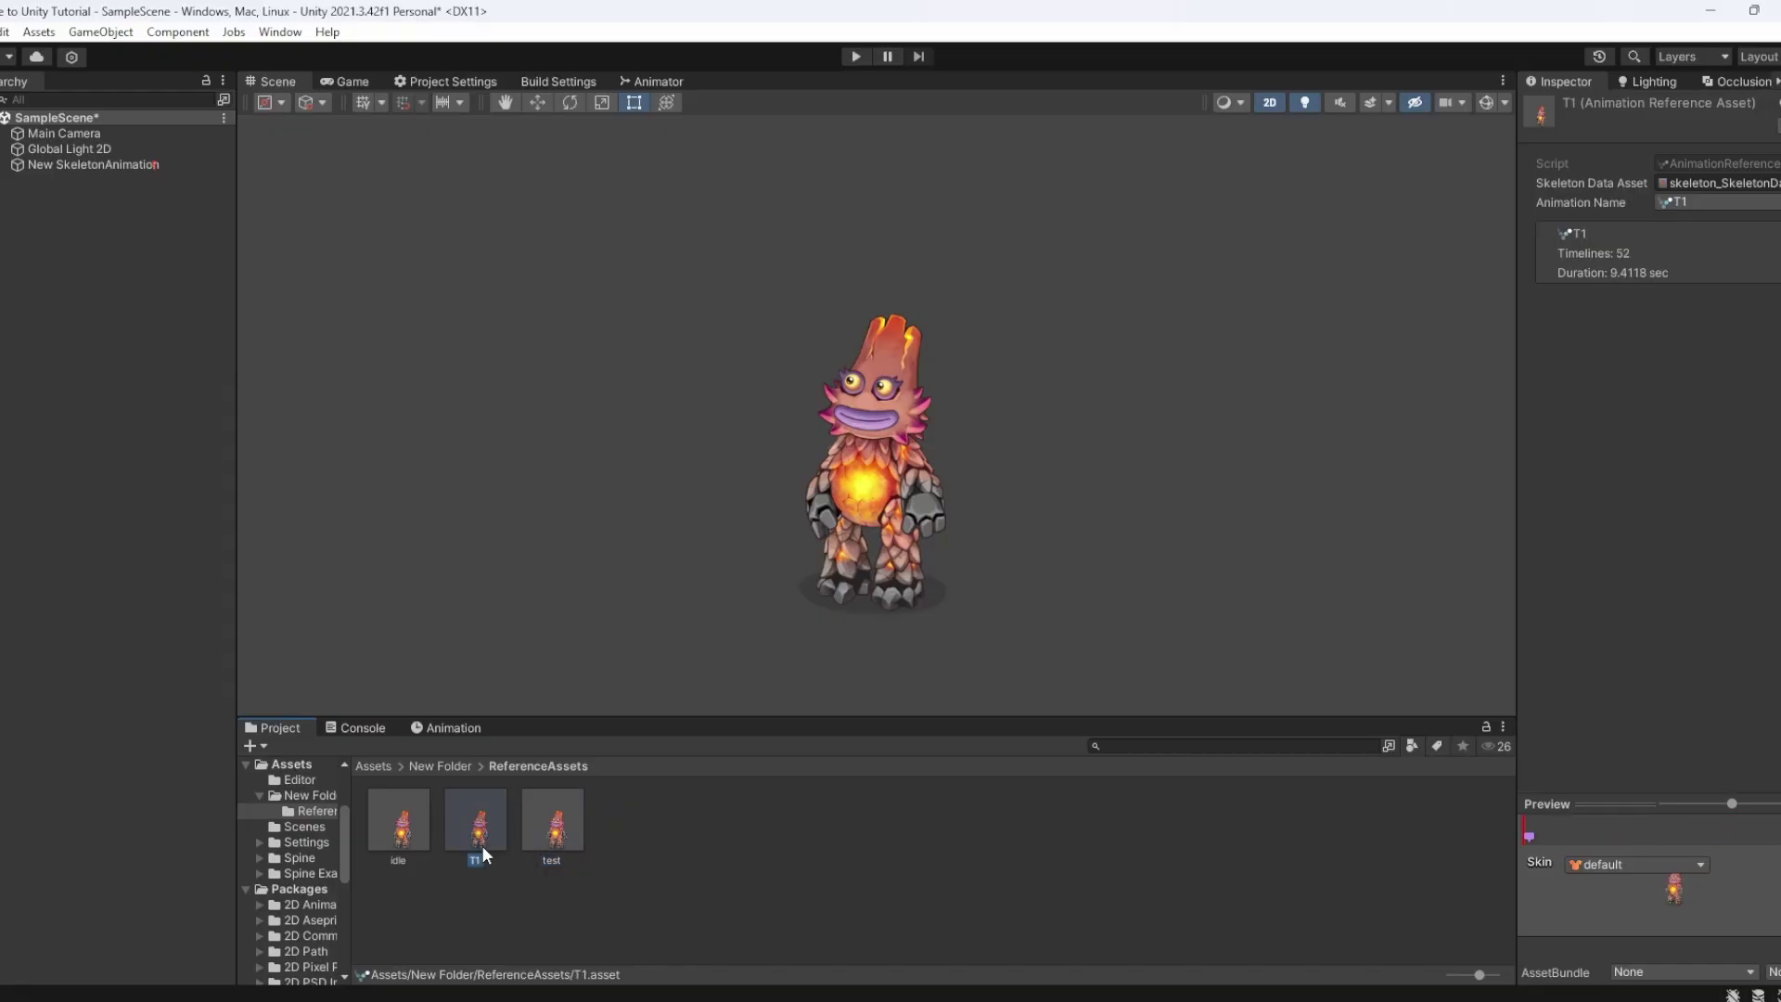
pyautogui.click(425, 851)
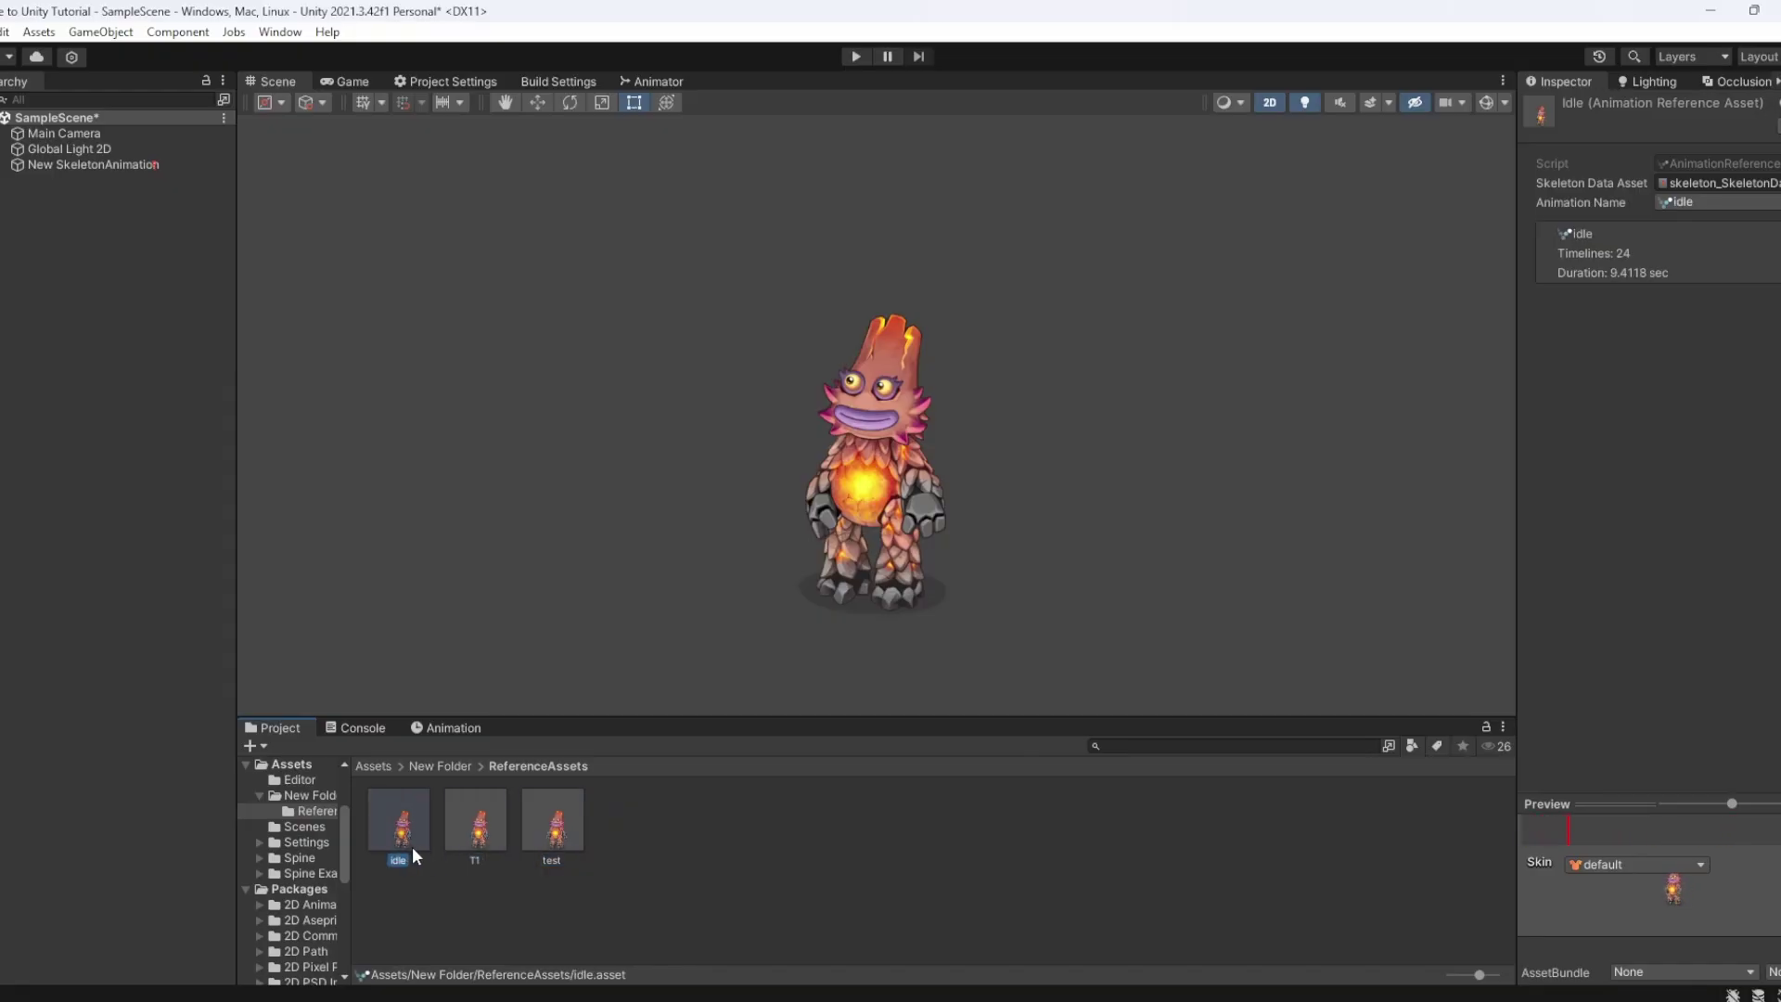
pyautogui.click(793, 900)
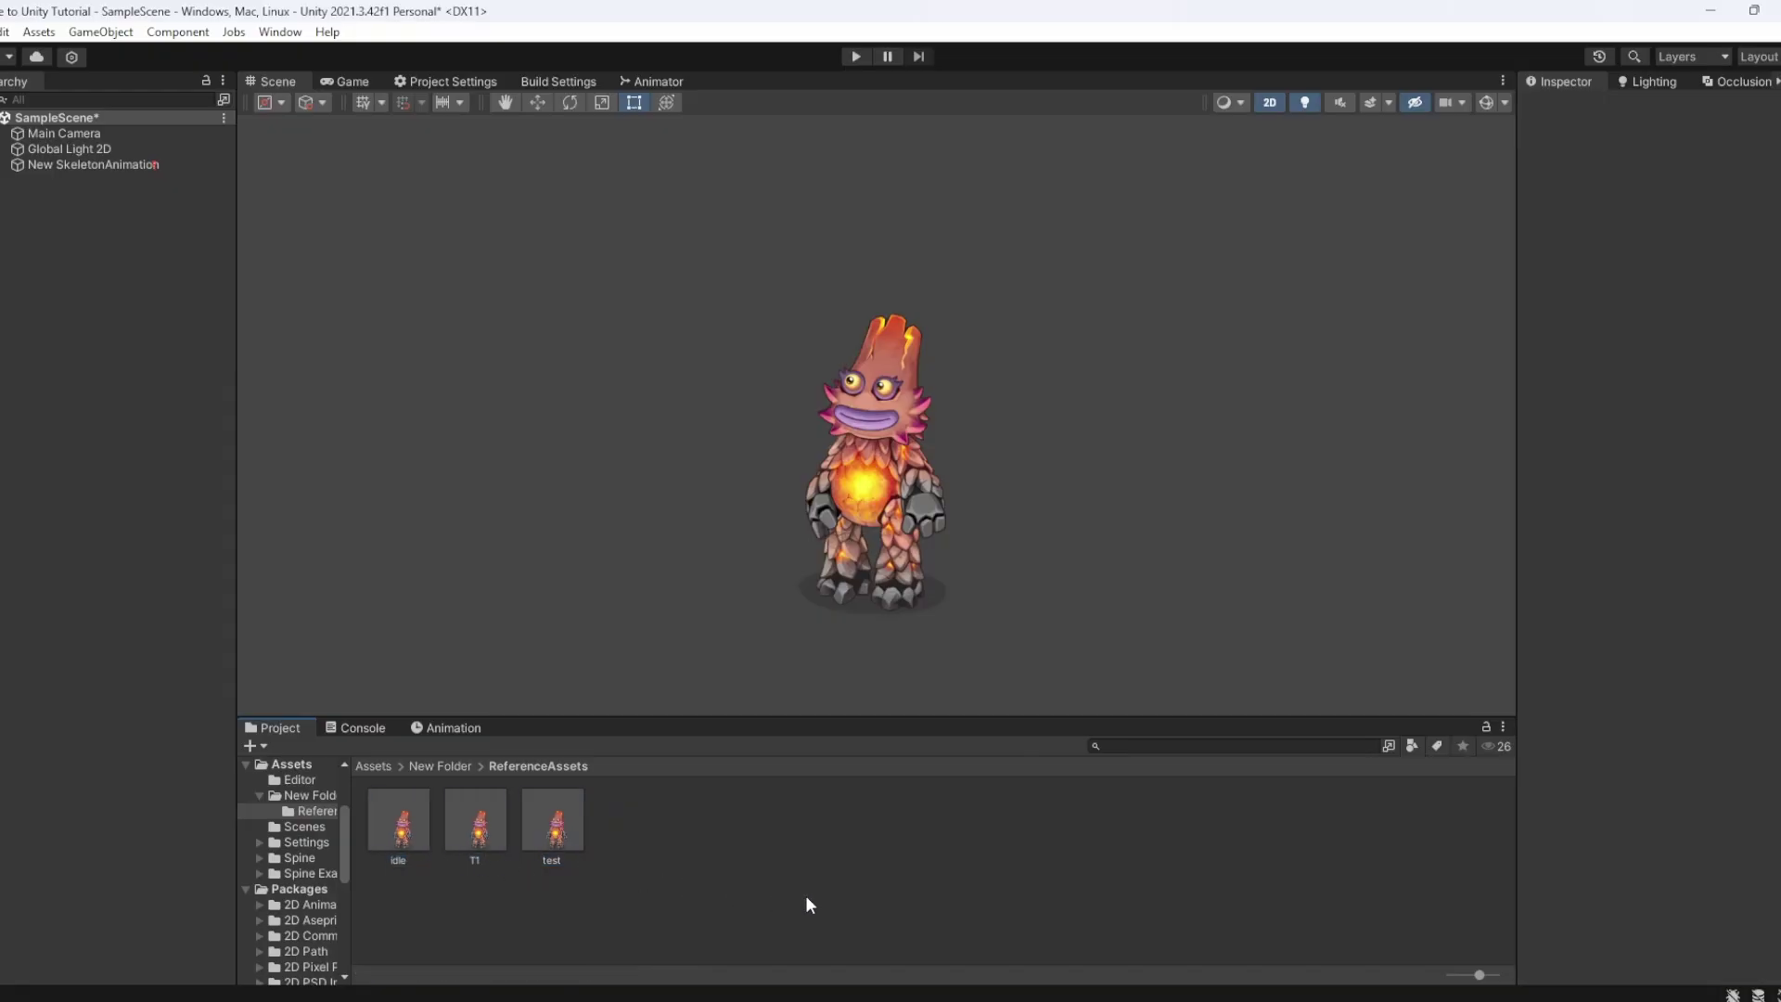